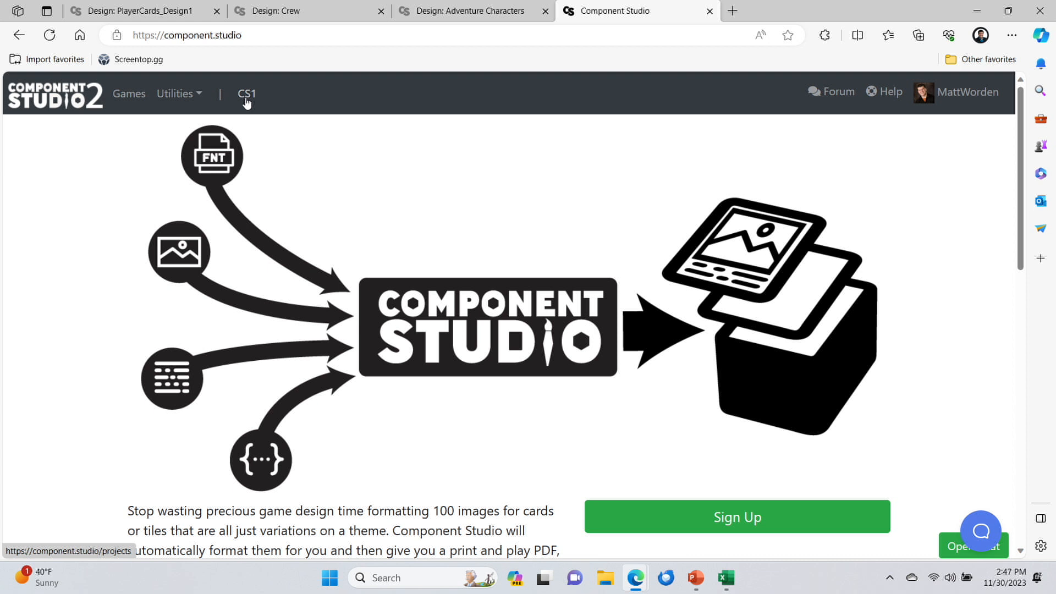
# Step: Open the Adventure Characters dataset of the CrafterCon Adventure Party Pack game
pyautogui.click(127, 94)
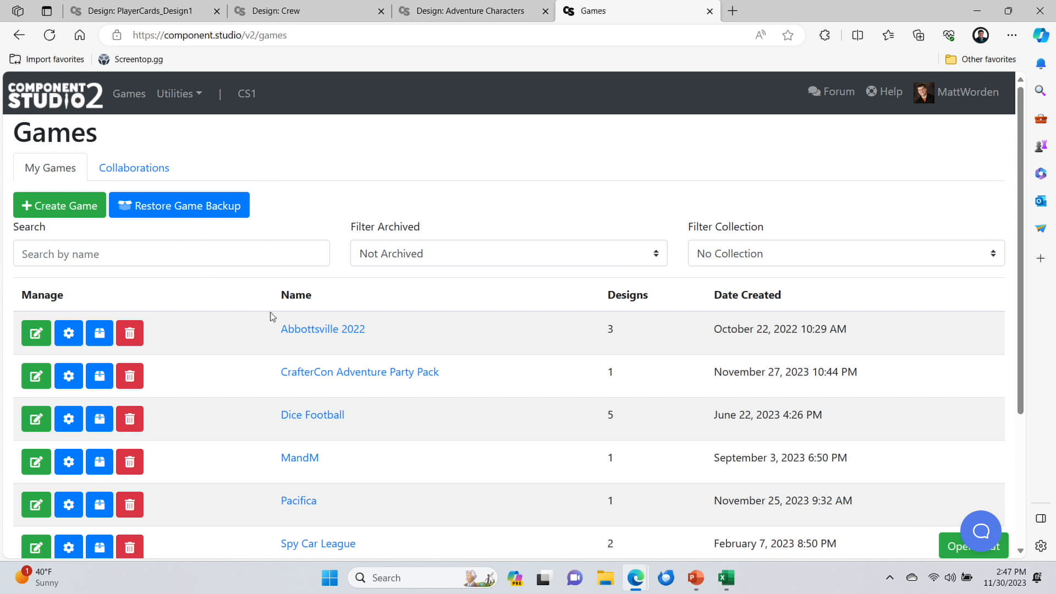
pyautogui.click(311, 375)
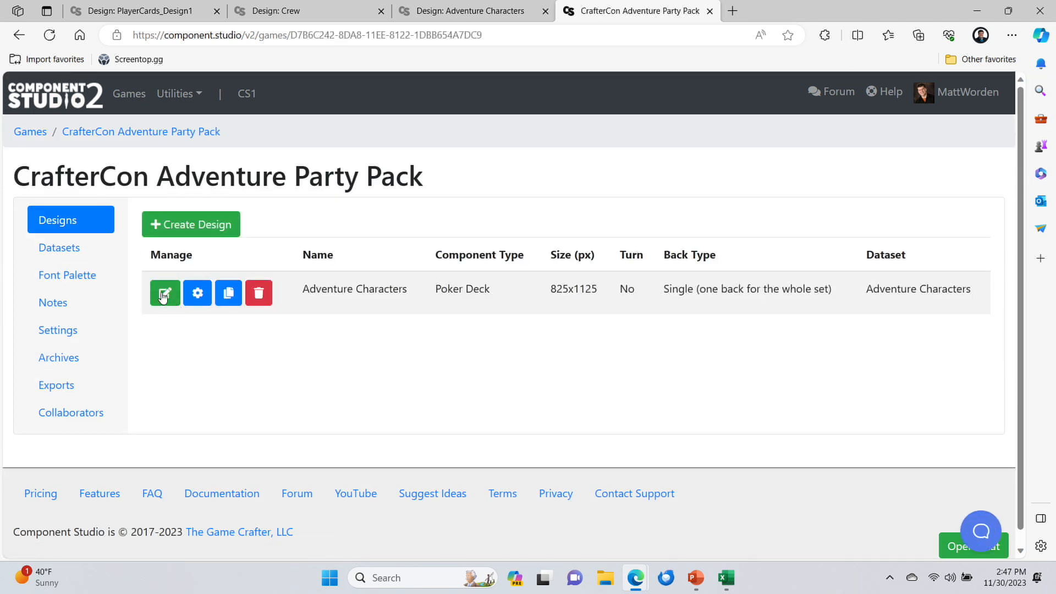
pyautogui.click(72, 252)
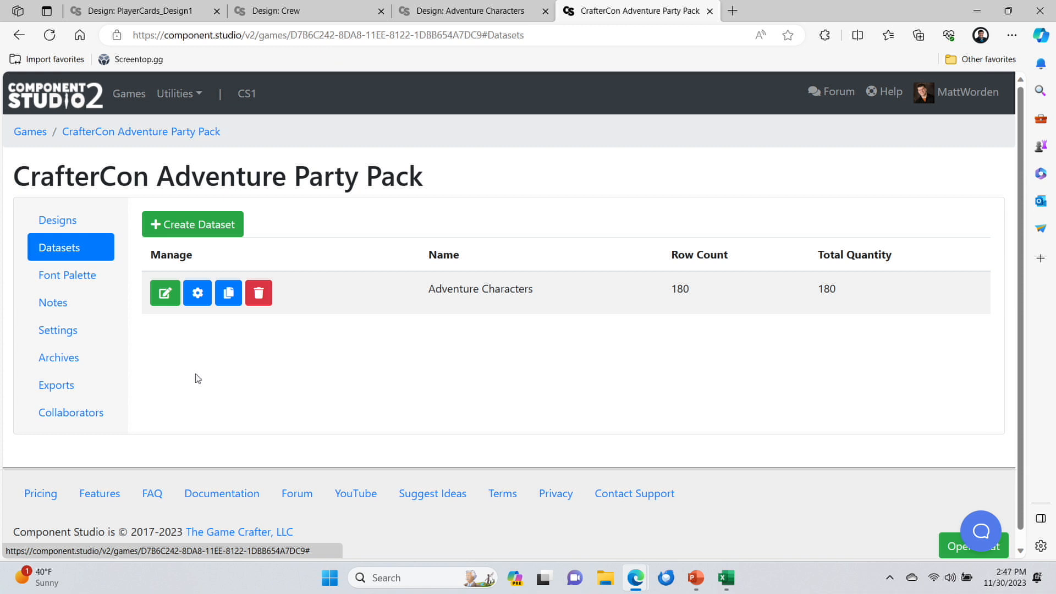
pyautogui.click(165, 293)
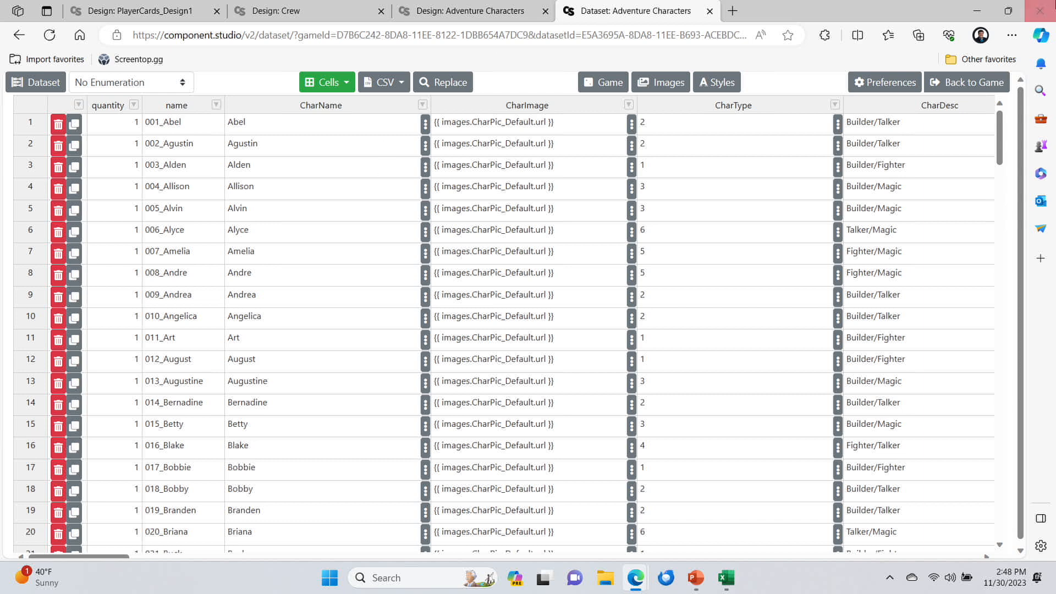
# Step: Go back to the game's list of designs, switch to the already open Adventure Characters design and close the game page
pyautogui.click(977, 82)
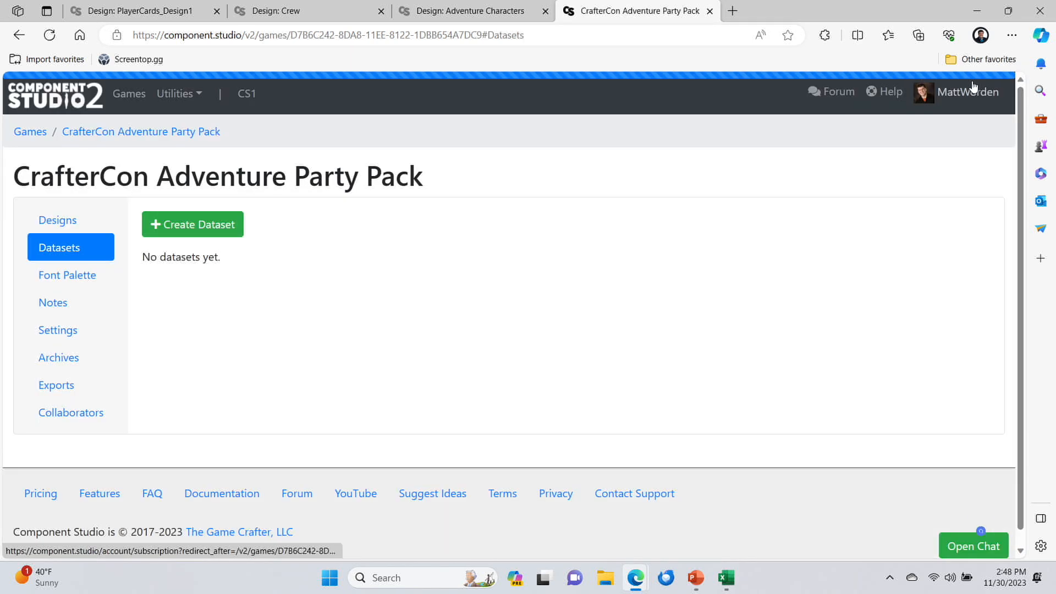
pyautogui.click(70, 221)
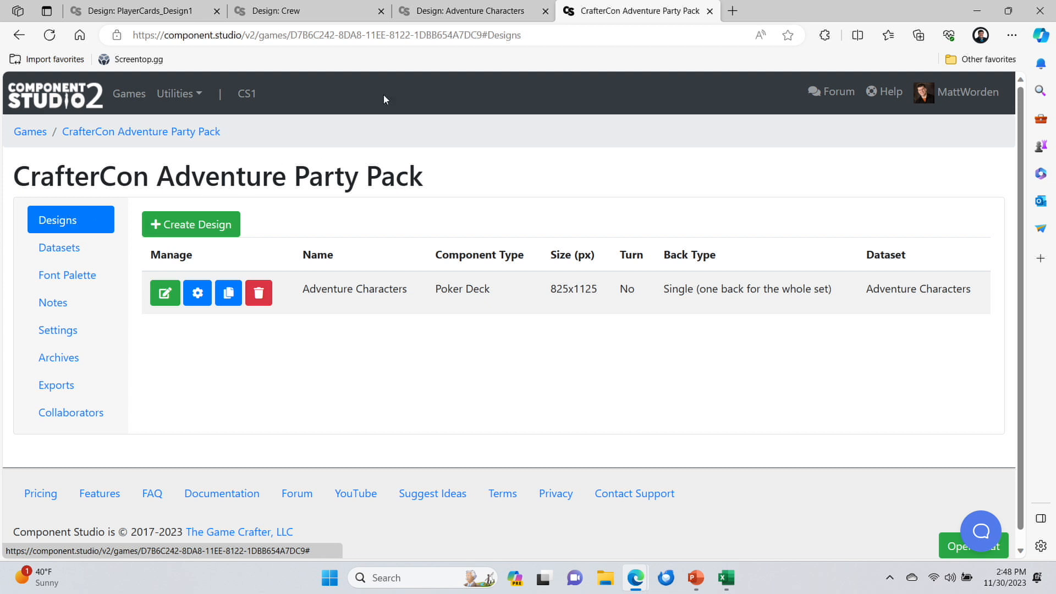
pyautogui.click(426, 12)
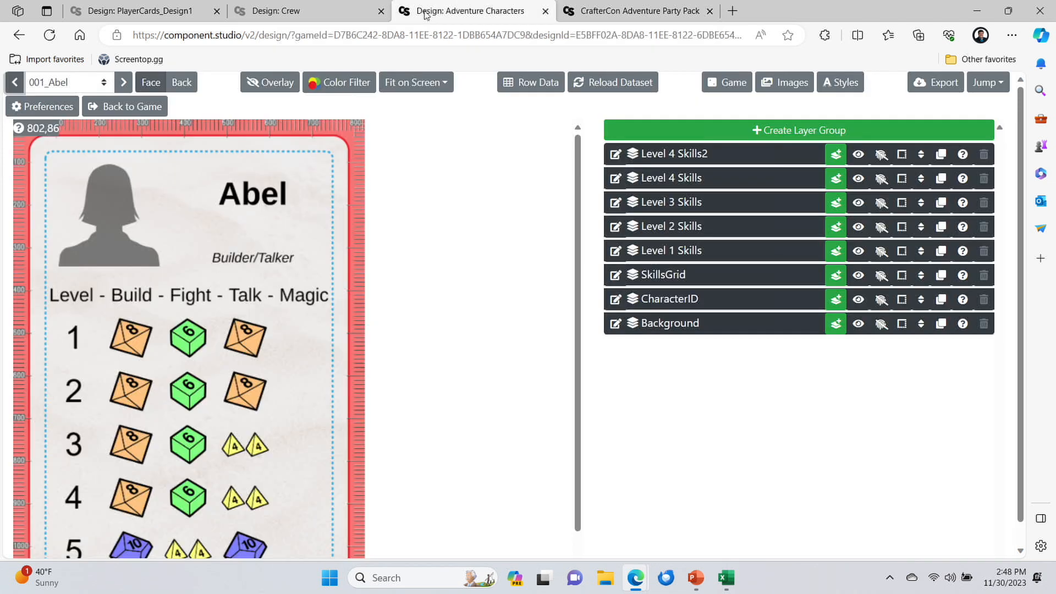
pyautogui.click(709, 11)
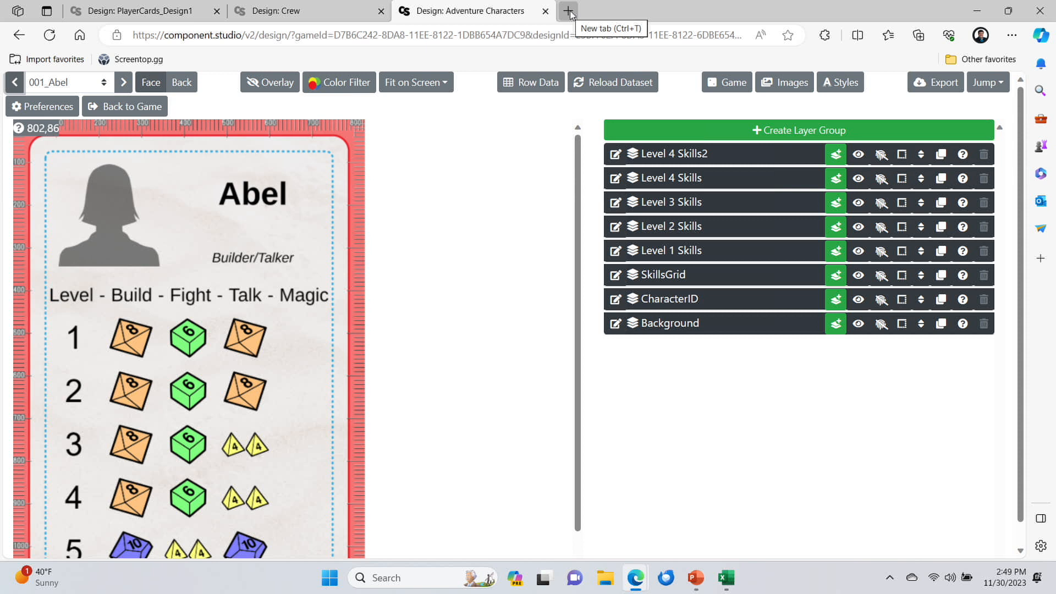
pyautogui.moveTo(696, 583)
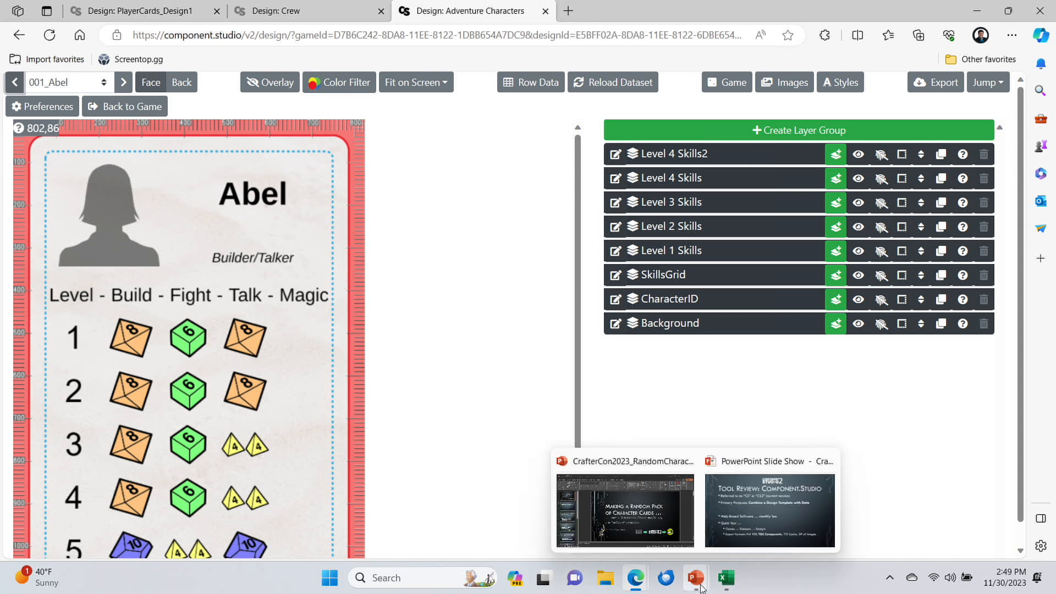
# Step: Examine the Adventure Characters design's export options with Print and Play PDF export enabled, and close them without exporting
pyautogui.click(949, 83)
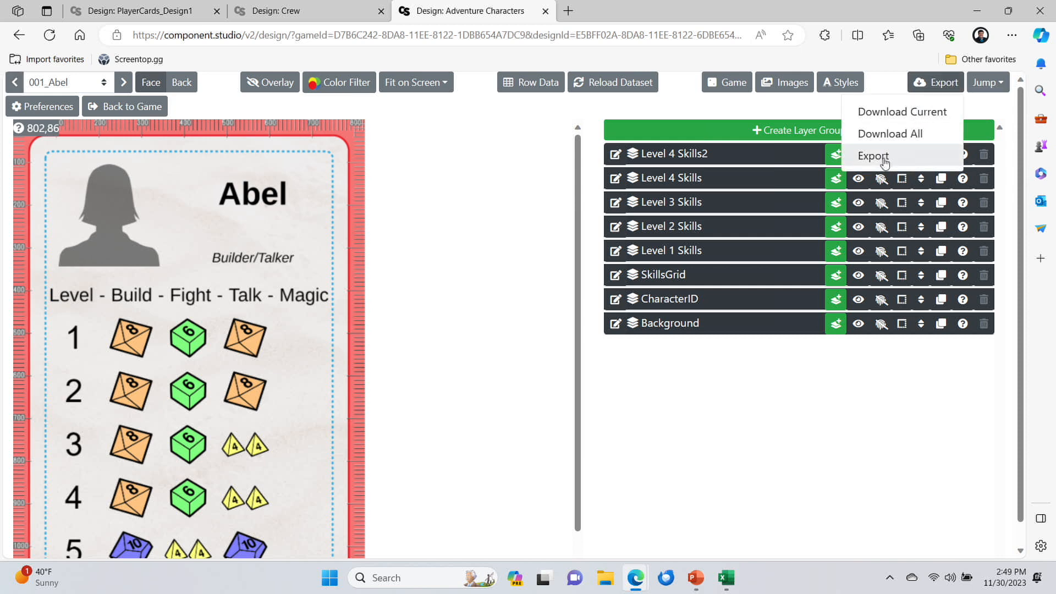
pyautogui.click(873, 156)
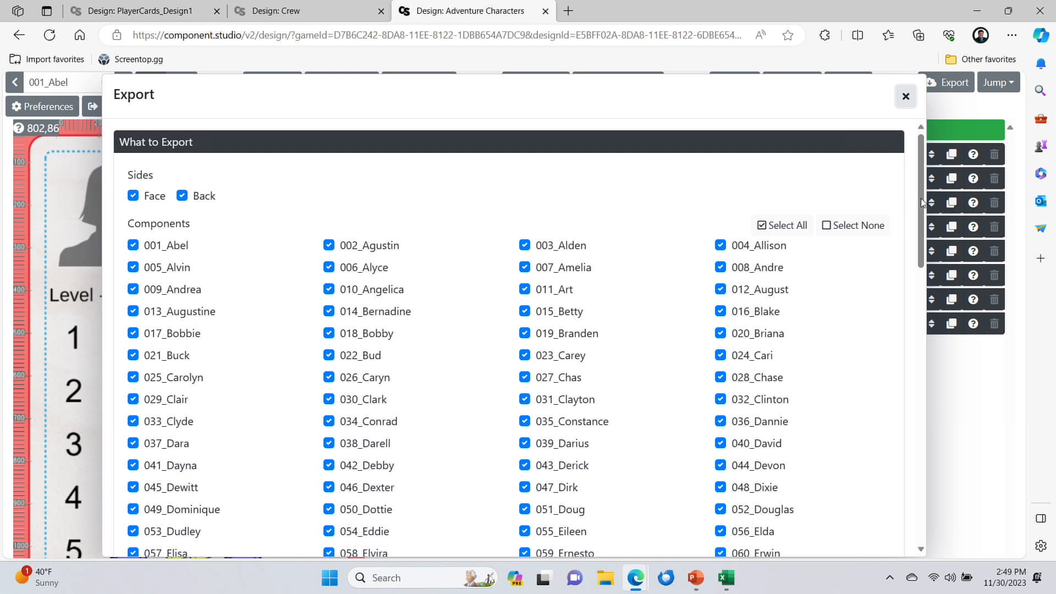
pyautogui.moveTo(922, 202); pyautogui.dragTo(910, 528)
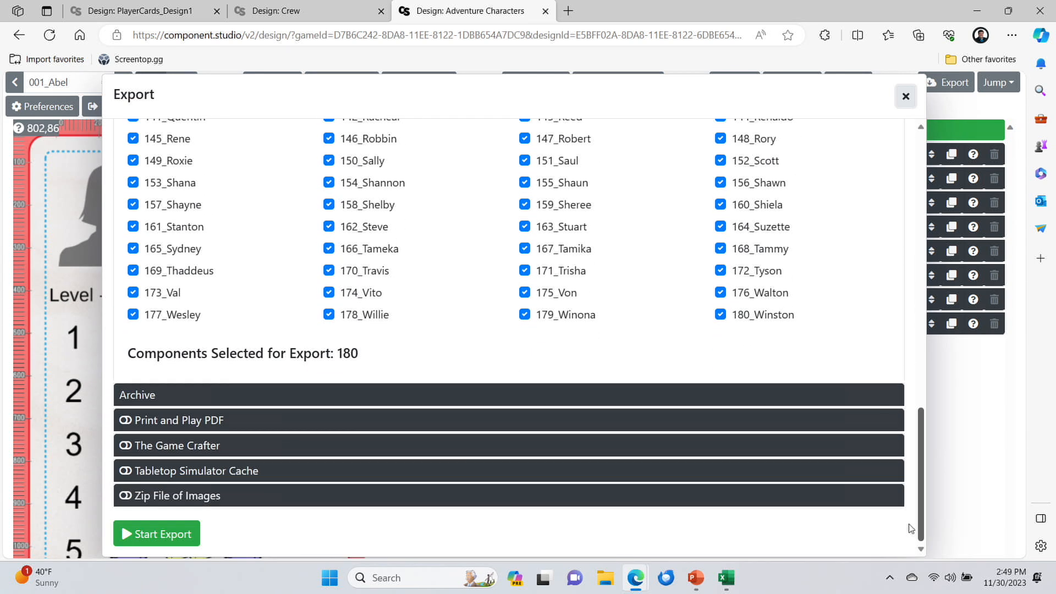
pyautogui.click(148, 420)
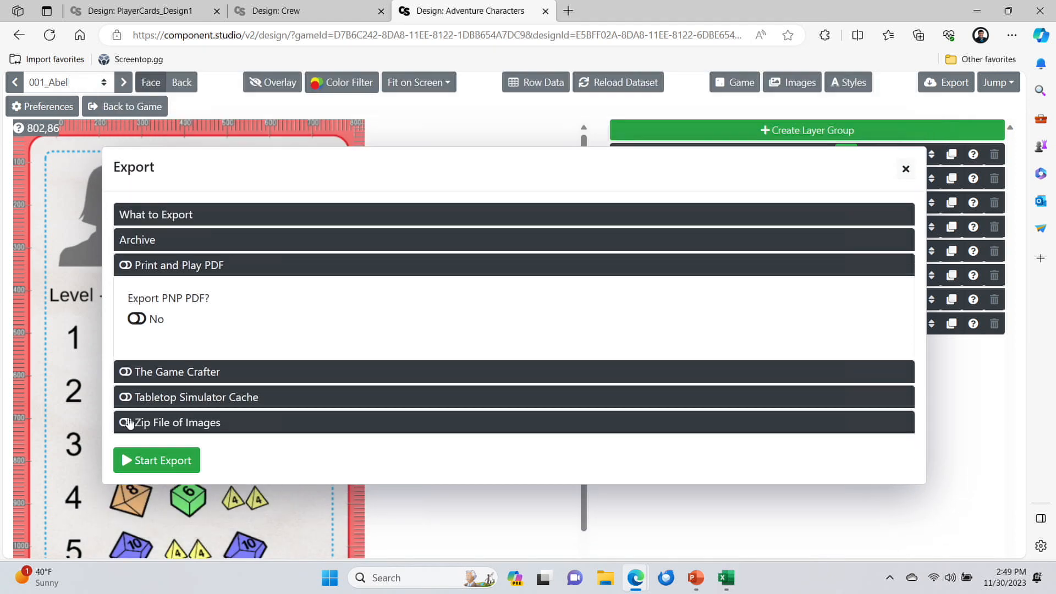
pyautogui.click(136, 319)
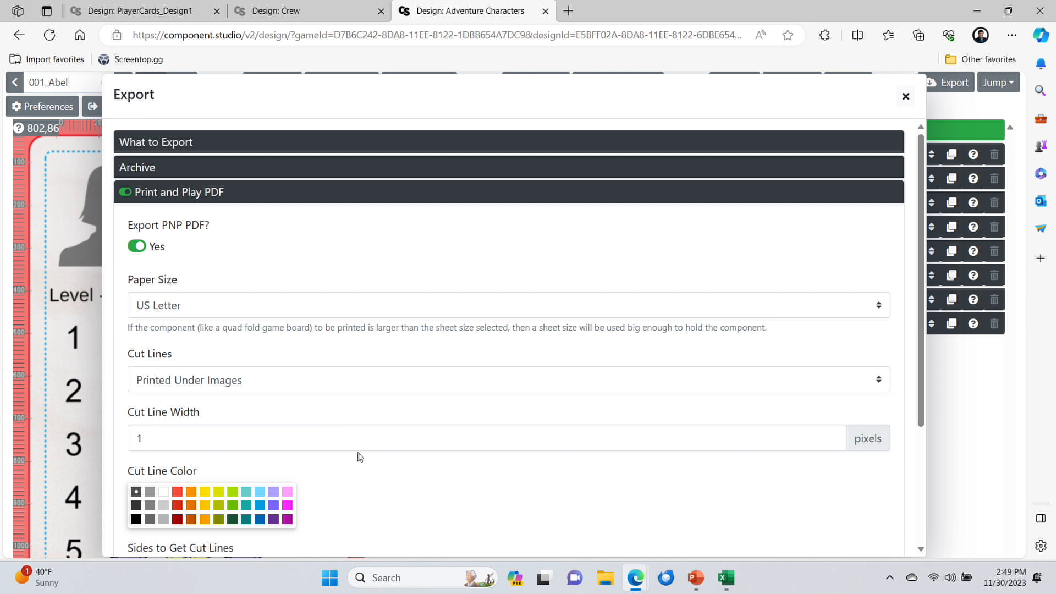
pyautogui.click(209, 193)
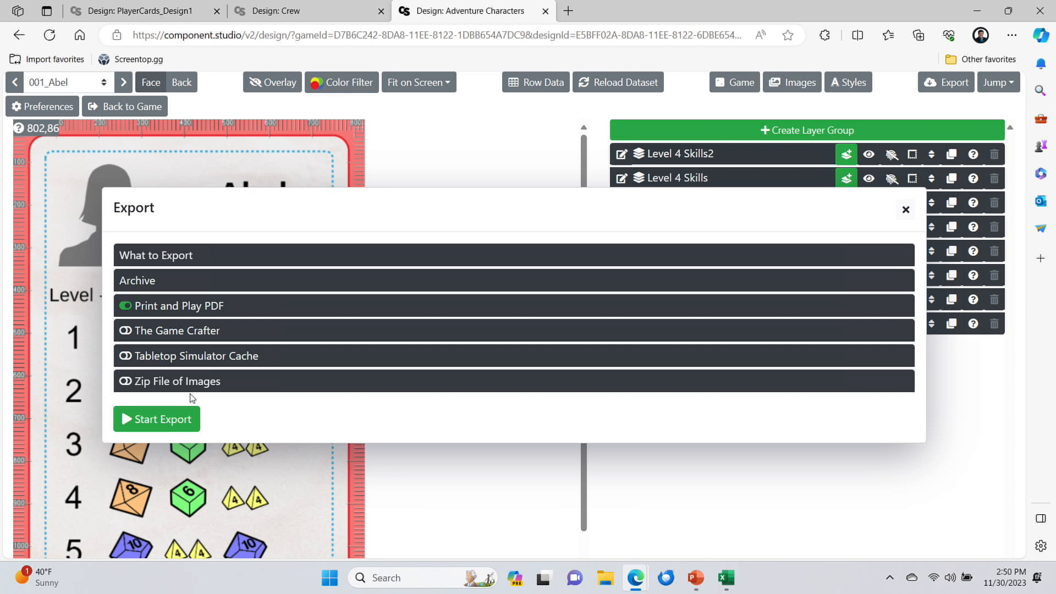
pyautogui.click(904, 210)
# Step: Switch to the running PowerPoint slide show
pyautogui.moveTo(699, 579)
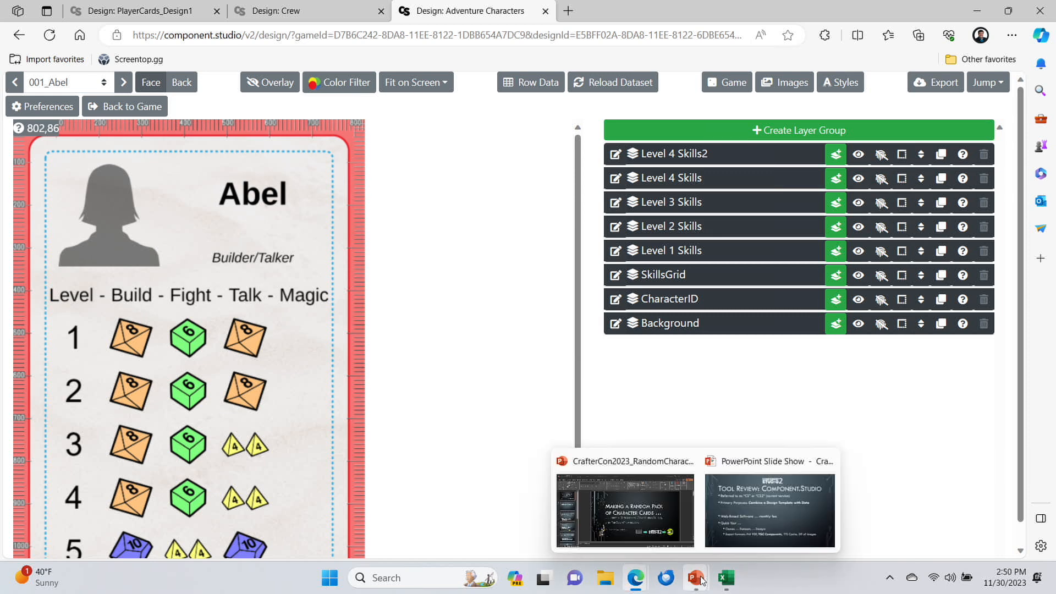
pyautogui.click(738, 515)
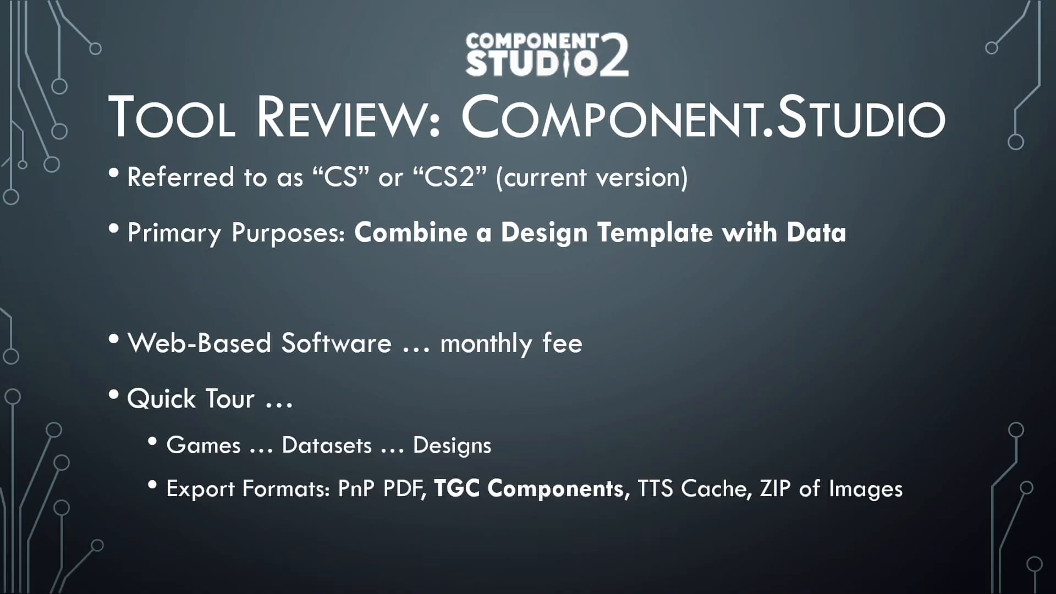
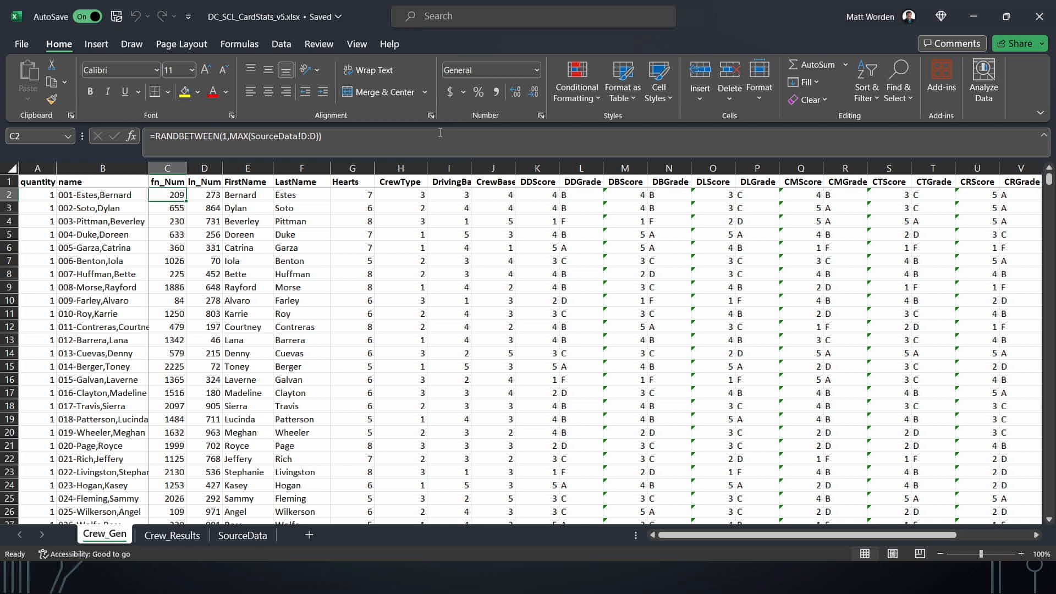
# Step: Recalculate the workbook four times to regenerate the random crew data on the Crew_Gen sheet
pyautogui.press('F9')
pyautogui.press('F9')
pyautogui.press('F9')
pyautogui.press('F9')
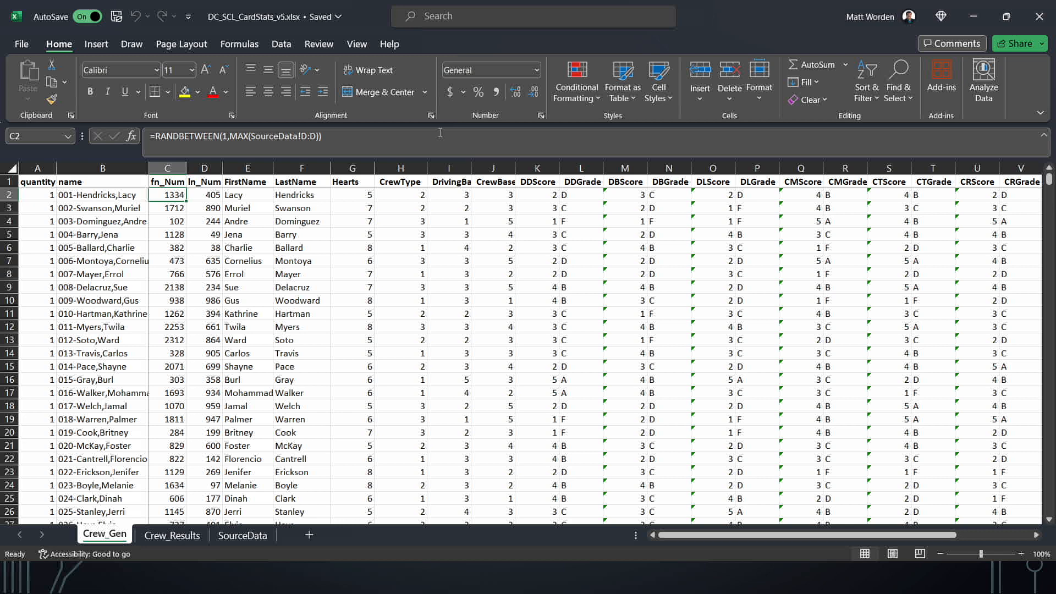
# Step: Examine the row 2 formulas that draw the random name numbers and look up FirstName and LastName on Crew_Gen
pyautogui.press('Down')
pyautogui.press('Up')
pyautogui.press('Right')
pyautogui.press('Right')
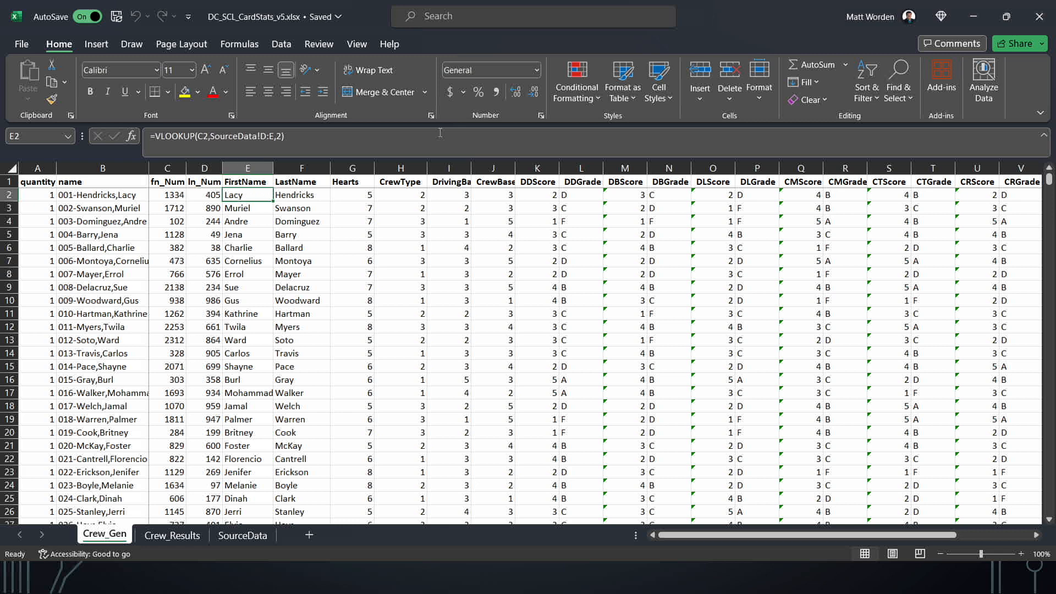
pyautogui.press('Right')
pyautogui.press('Left')
pyautogui.press('Left')
pyautogui.press('Left')
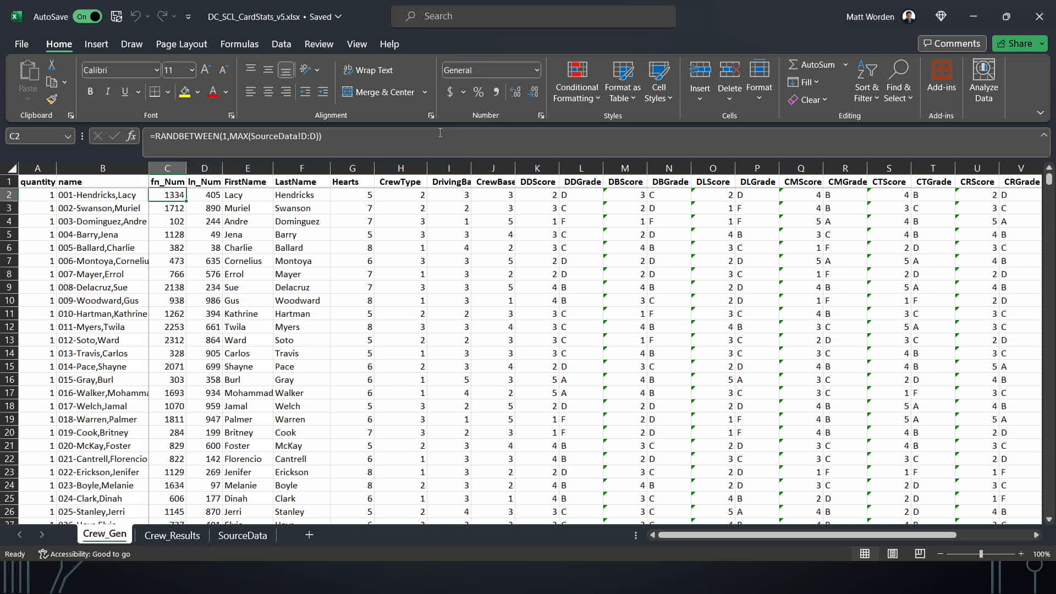
pyautogui.press('Right')
pyautogui.press('Right')
pyautogui.press('Right')
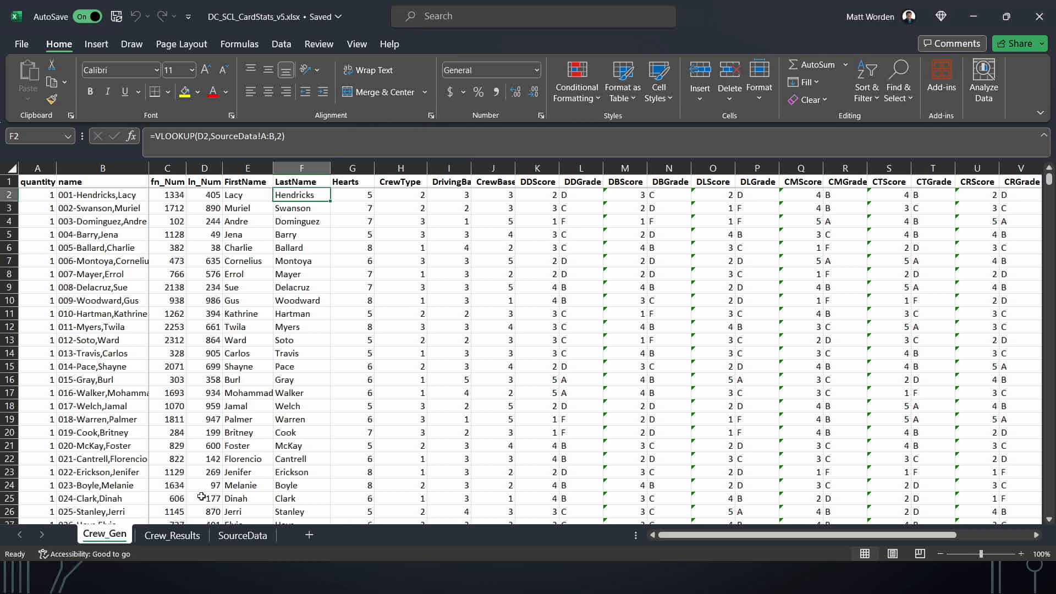
# Step: Inspect the numbered LastName and FirstName lists on the SourceData sheet down to their ends
pyautogui.click(242, 535)
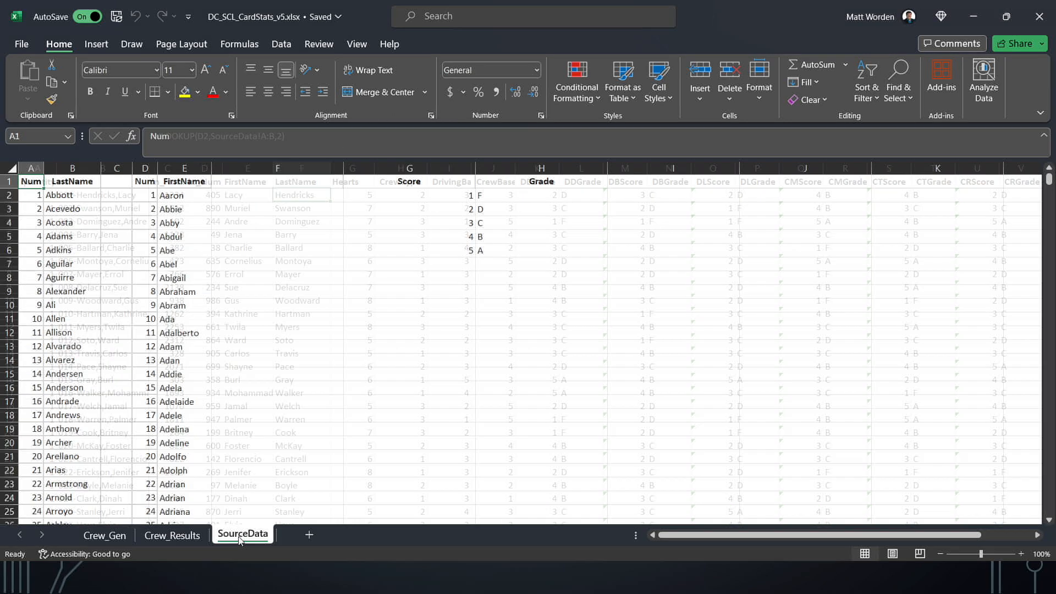
pyautogui.click(73, 248)
pyautogui.hotkey('ctrl', 'Down')
pyautogui.press('Down')
pyautogui.press('Right')
pyautogui.press('Right')
pyautogui.press('Right')
pyautogui.hotkey('ctrl', 'Down')
pyautogui.hotkey('ctrl', 'Up')
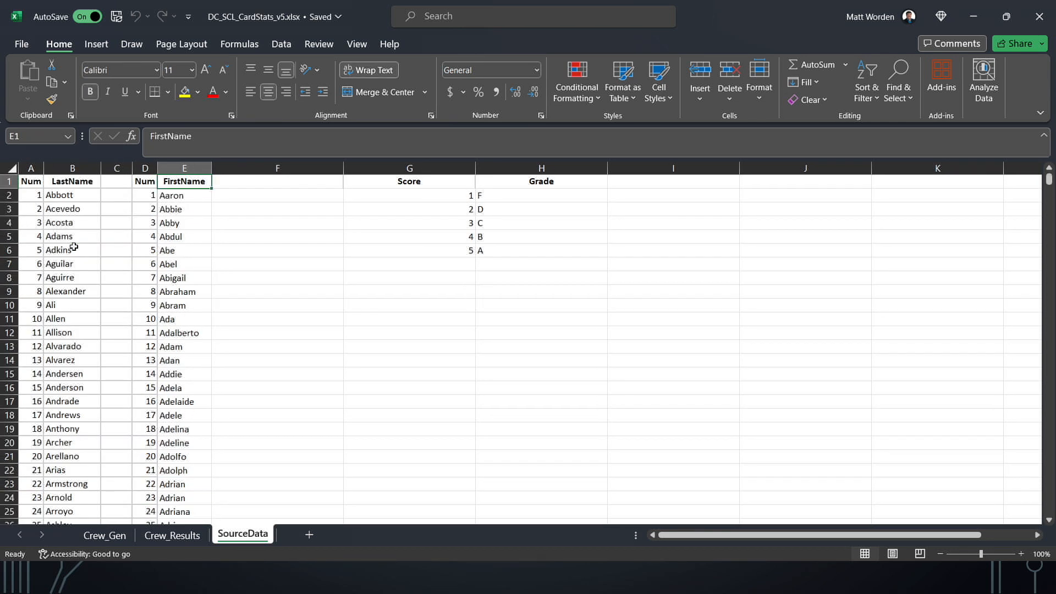
# Step: Return to Crew_Gen and examine the row 2 formulas for Hearts, CrewType and the driving base score in column I
pyautogui.click(109, 544)
pyautogui.click(361, 197)
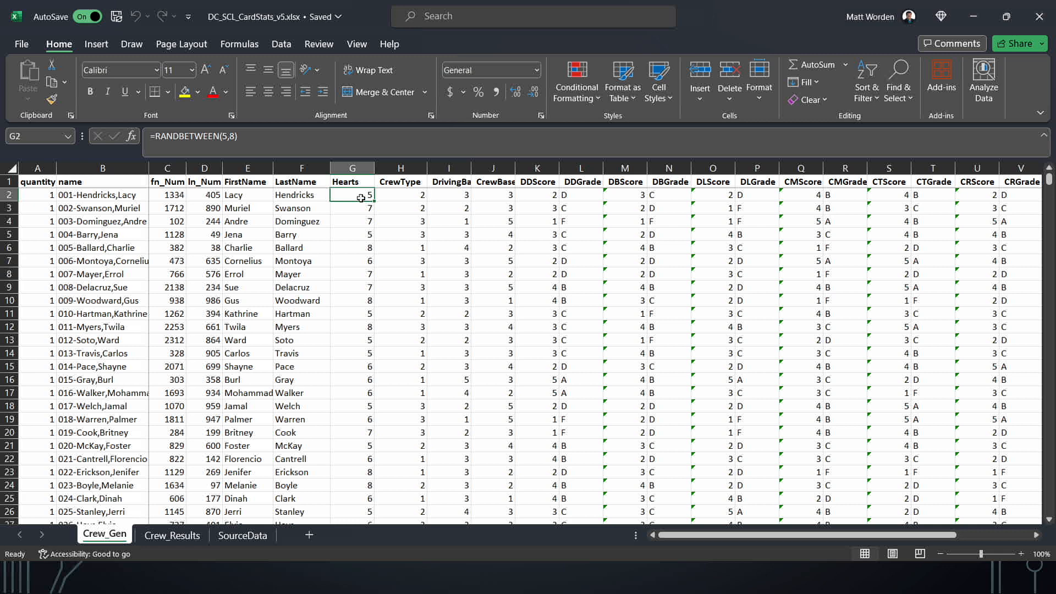
pyautogui.press('Right')
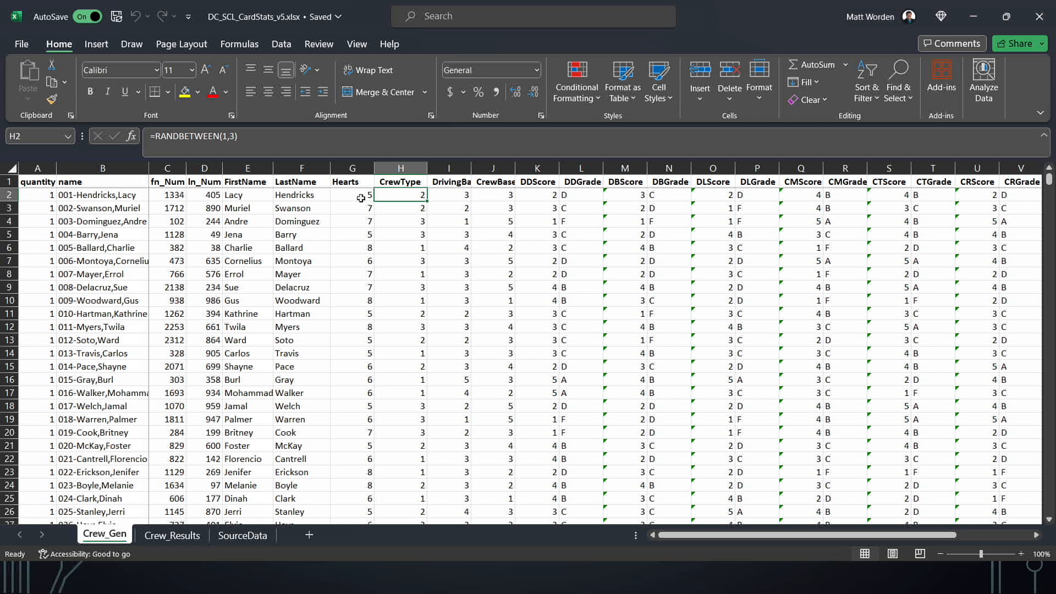
pyautogui.press('Right')
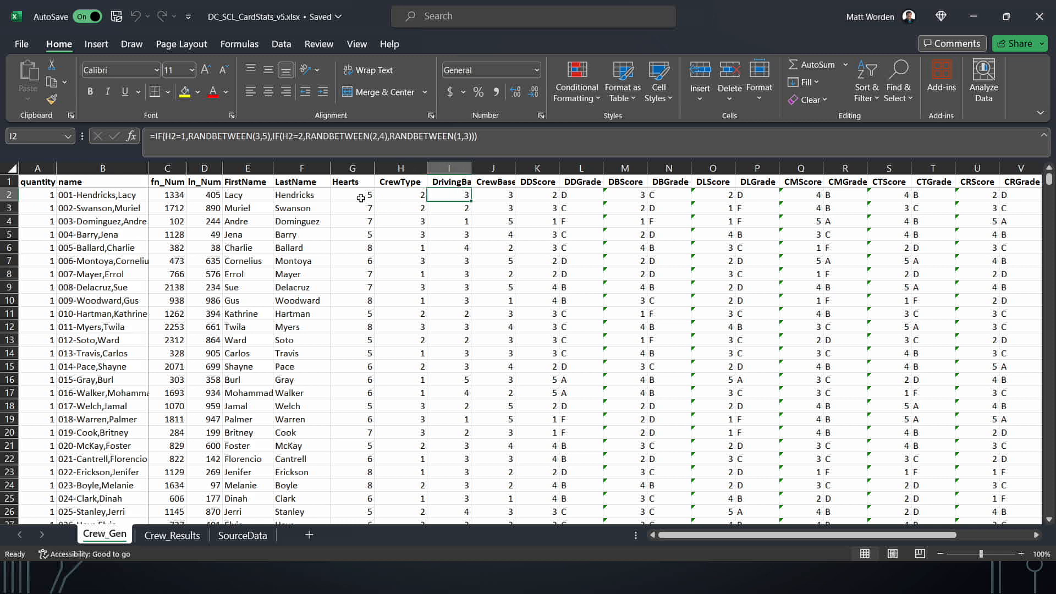
pyautogui.press('Left')
pyautogui.press('Left')
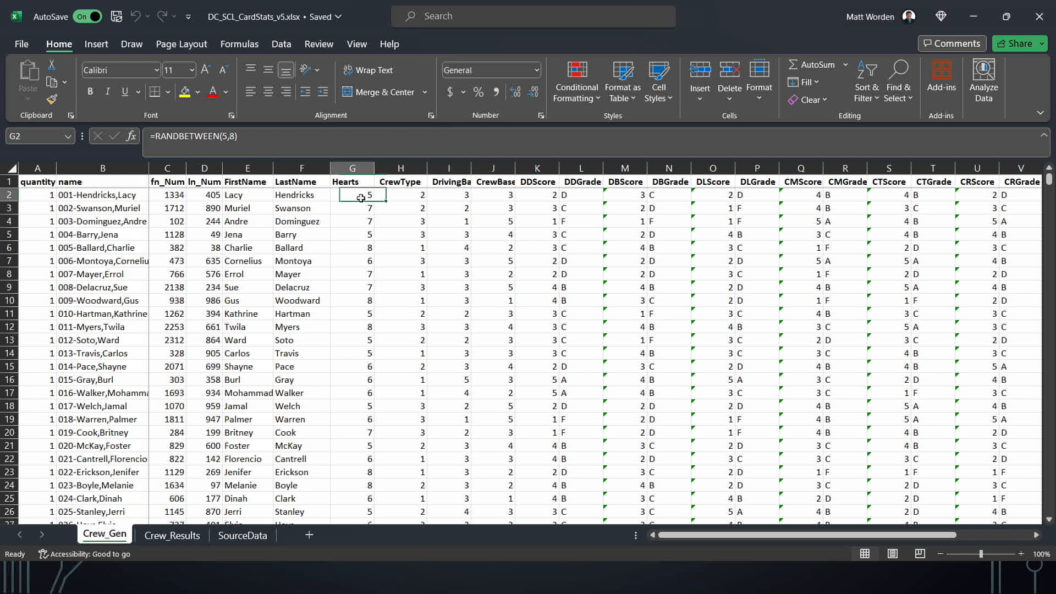
pyautogui.press('Right')
pyautogui.press('Right')
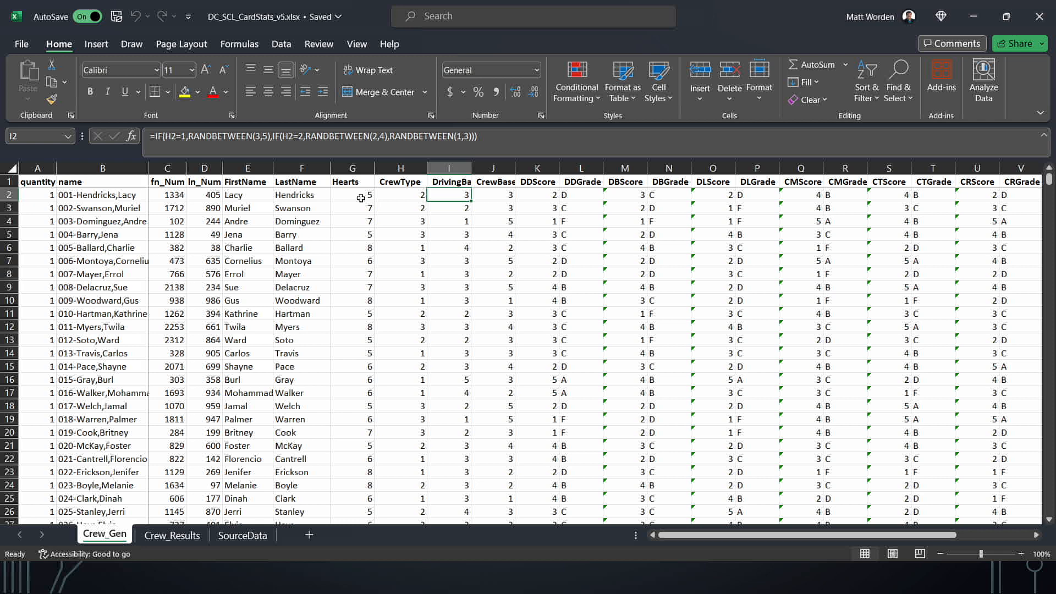
# Step: Compare the CrewBase formula with the driving base formula in row 2, and examine the DDScore and DDGrade formulas
pyautogui.press('Right')
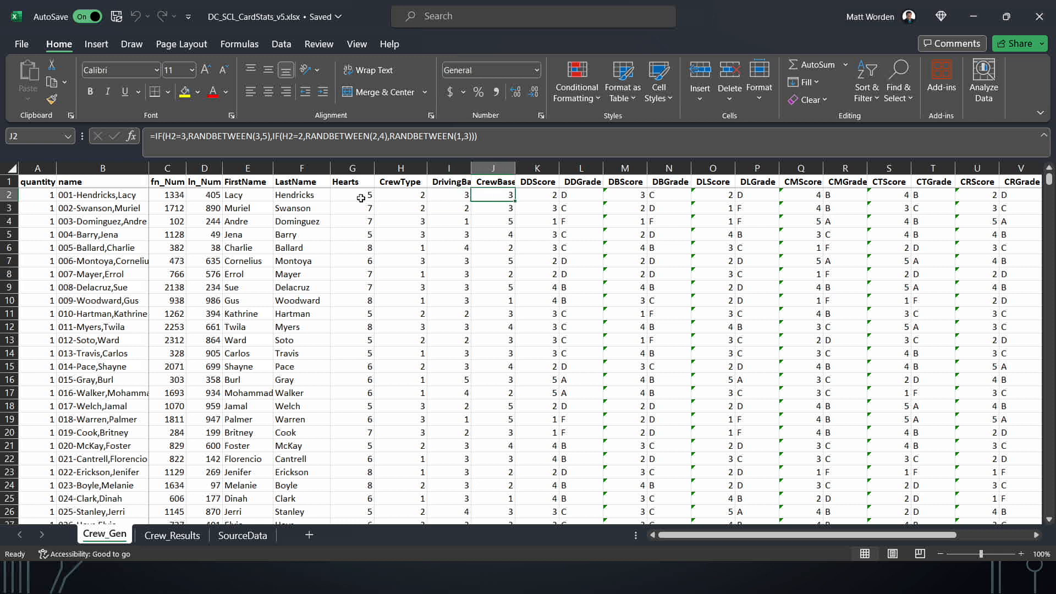
pyautogui.press('Left')
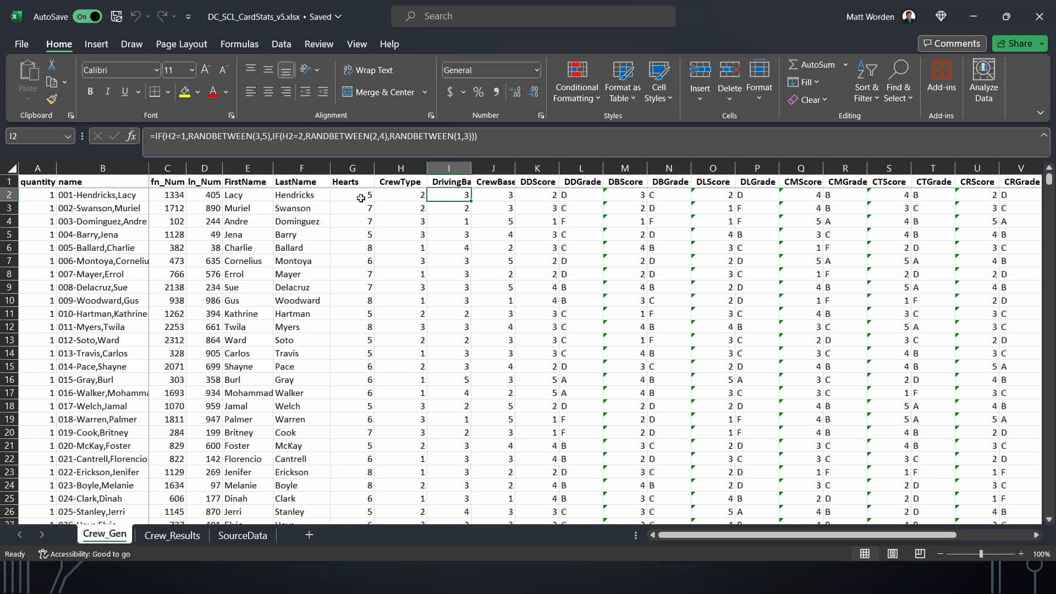
pyautogui.press('Up')
pyautogui.press('Right')
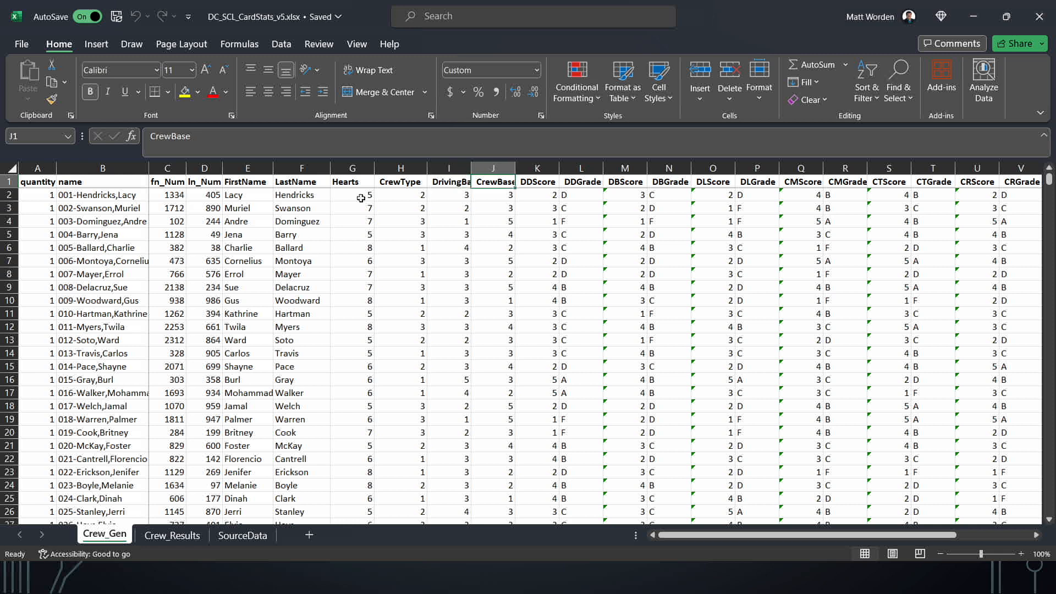
pyautogui.press('Down')
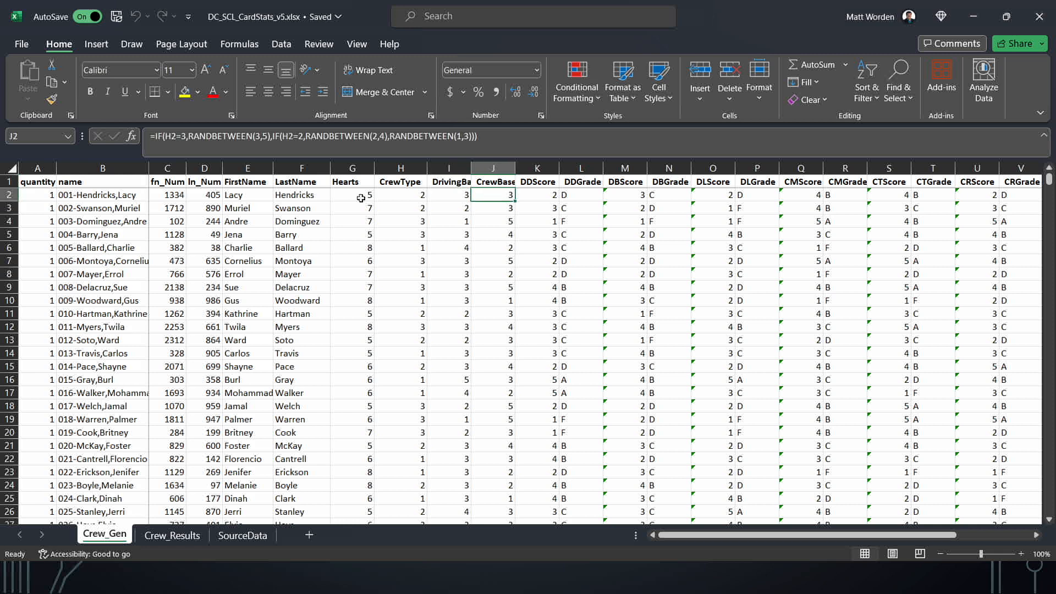
pyautogui.press('Right')
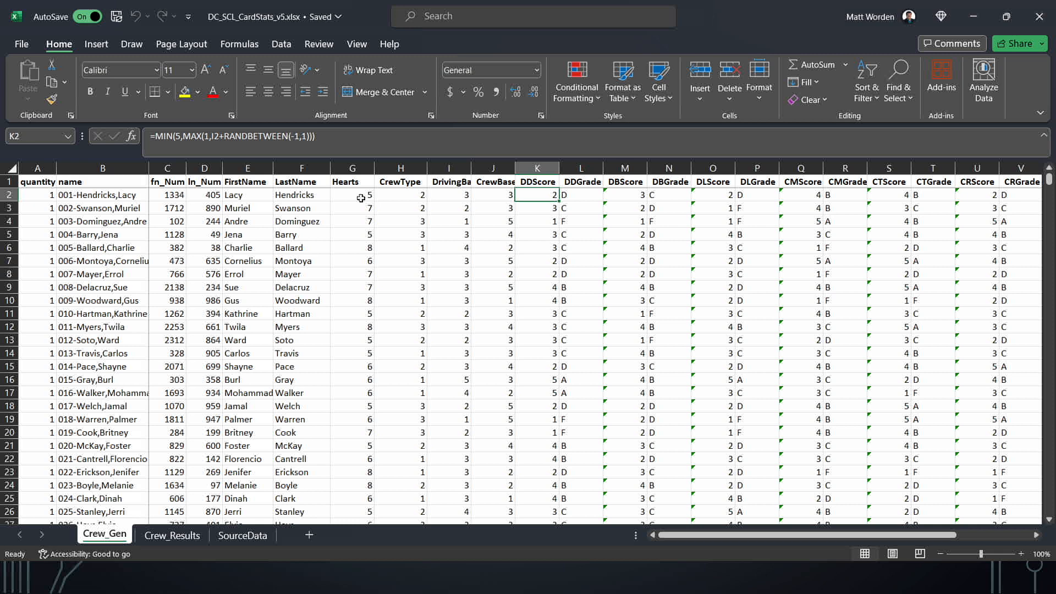
pyautogui.press('Right')
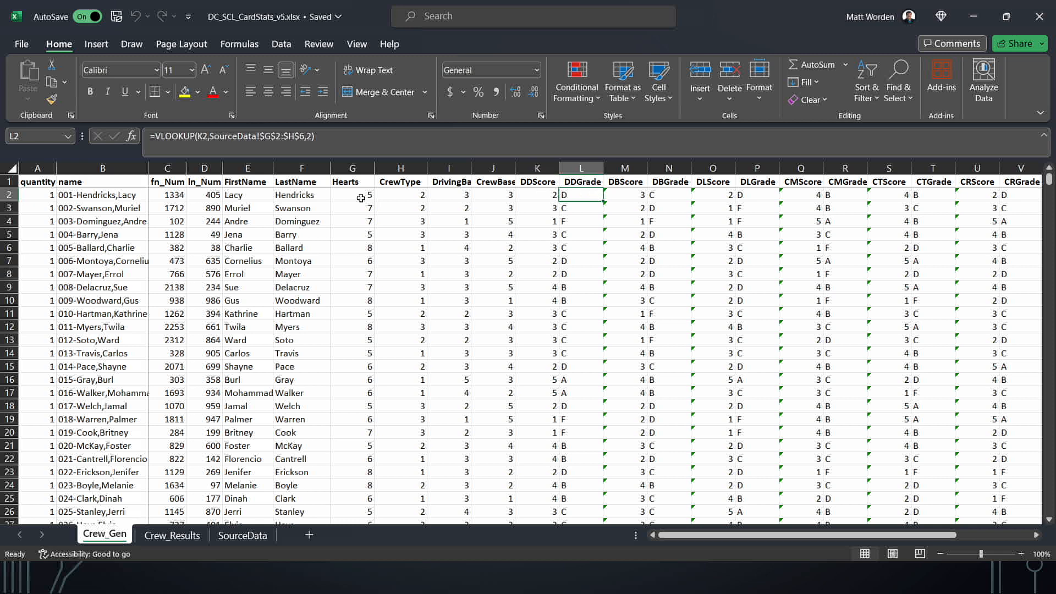
# Step: Examine the remaining row 2 score and grade formulas on Crew_Gen, from DBScore across to the Cost column and beyond
pyautogui.press('Right')
pyautogui.press('Right')
pyautogui.press('Right')
pyautogui.press('Right')
pyautogui.press('Right')
pyautogui.press('Right')
pyautogui.press('Right')
pyautogui.press('Right')
pyautogui.press('Right')
pyautogui.press('Right')
pyautogui.press('Right')
pyautogui.press('Right')
pyautogui.press('Right')
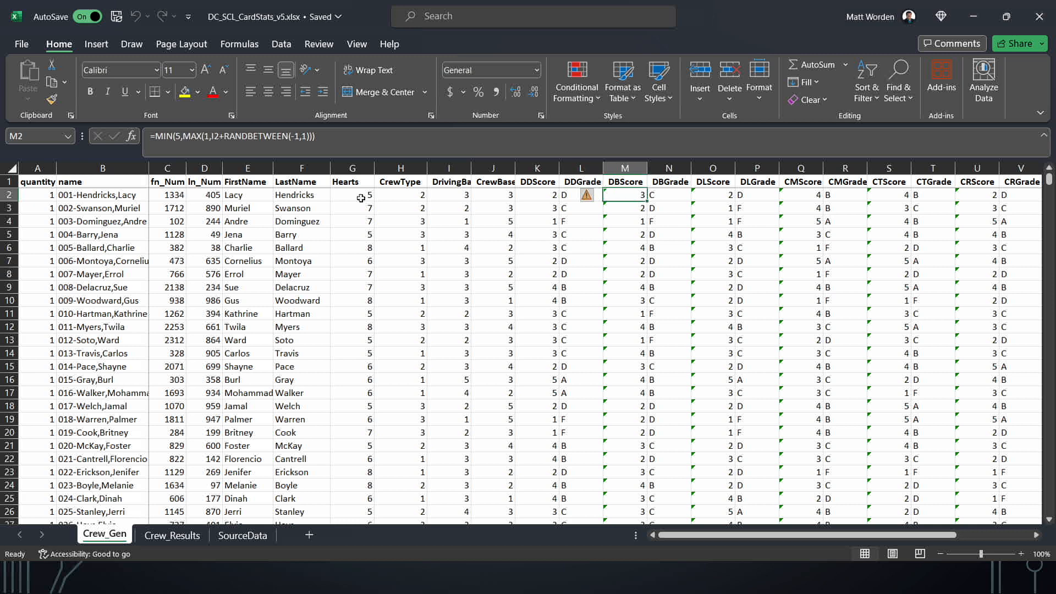
pyautogui.press('Right')
pyautogui.press('Right')
pyautogui.press('Right')
pyautogui.press('Right')
pyautogui.press('Right')
pyautogui.press('Right')
pyautogui.press('Right')
pyautogui.press('Right')
pyautogui.press('Right')
pyautogui.press('Right')
pyautogui.press('Right')
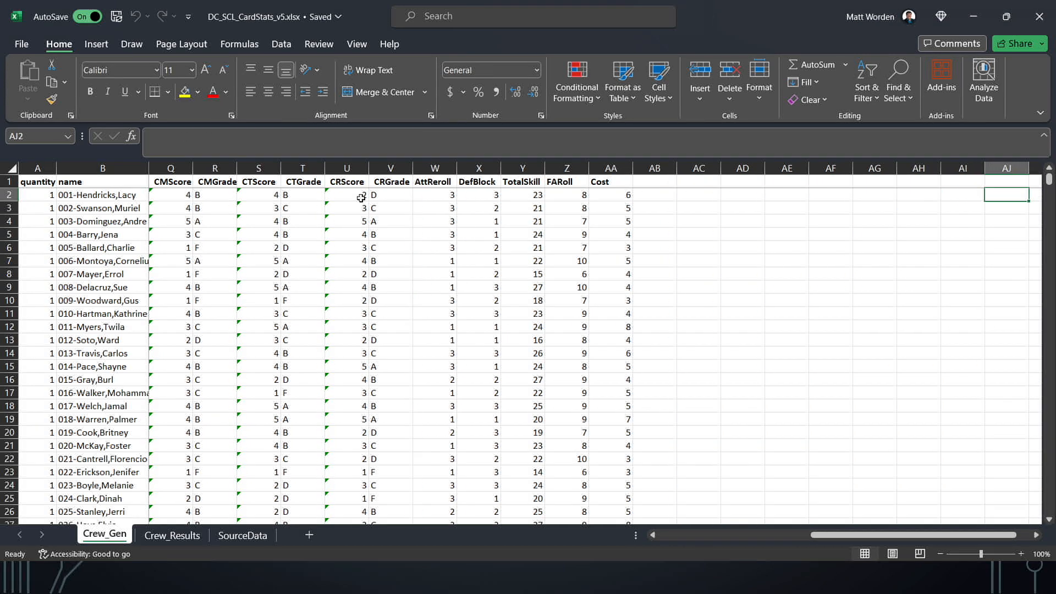
# Step: Switch to the Component Studio browser window and bring up the Crew design
pyautogui.hotkey('alt', 'Tab')
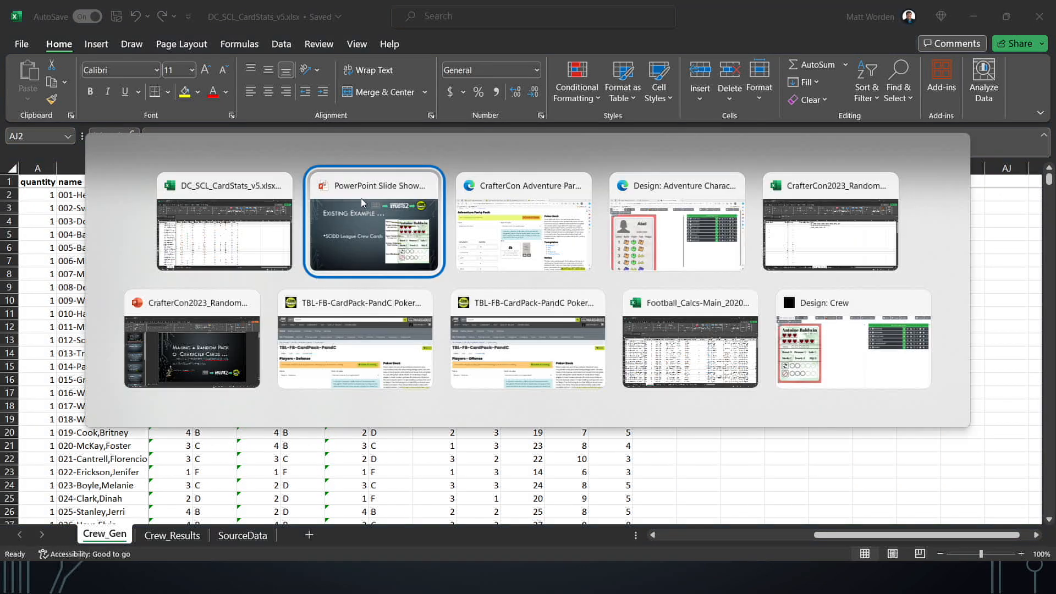
pyautogui.hotkey('alt', 'Tab')
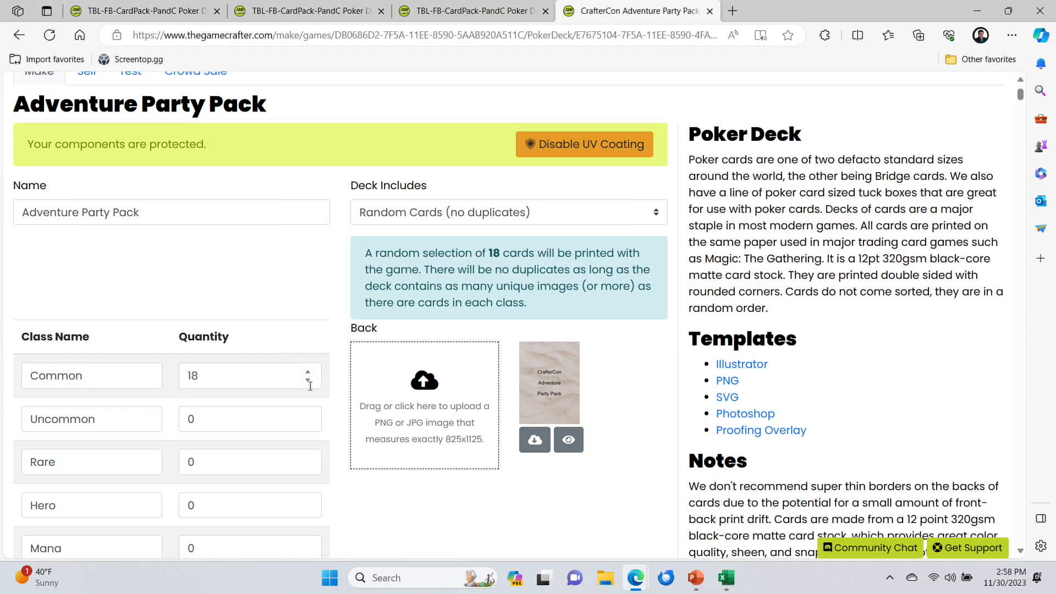
pyautogui.moveTo(639, 577)
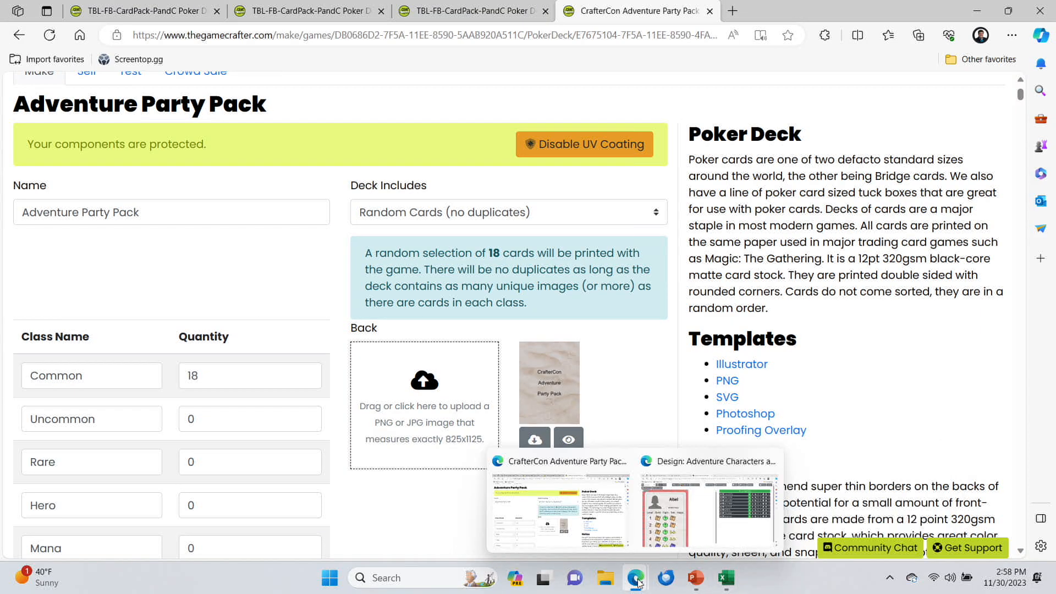
pyautogui.click(691, 539)
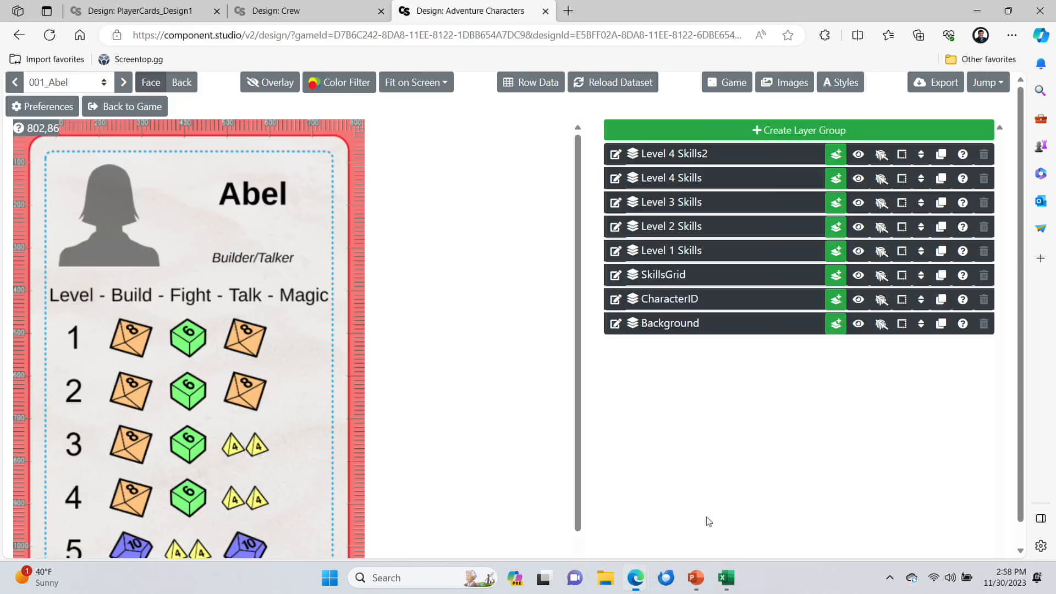
pyautogui.click(266, 12)
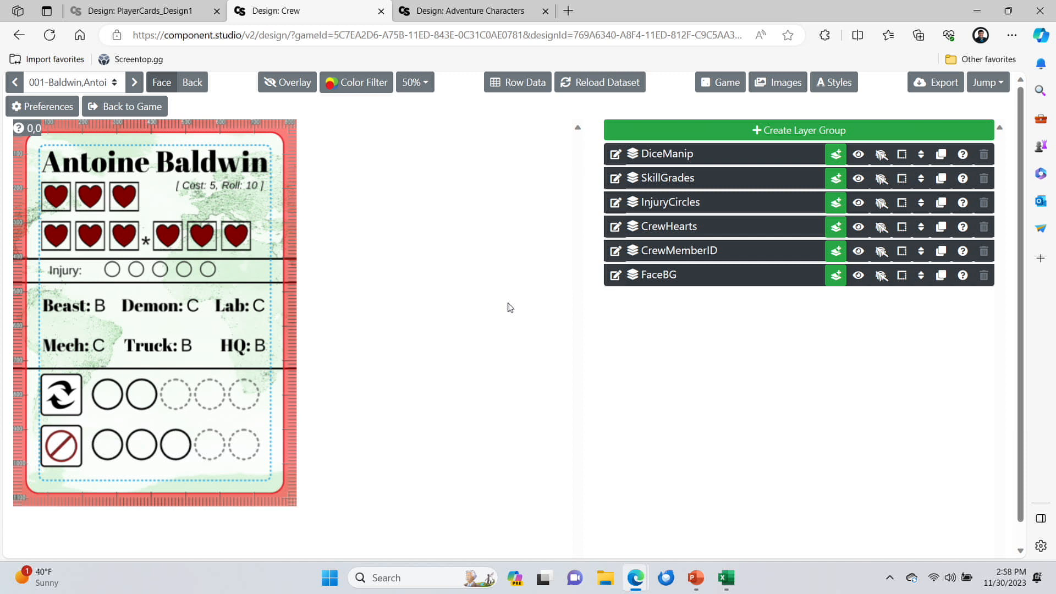
# Step: Expand the CrewHearts layer group, hide it on the card preview and show it again
pyautogui.click(692, 234)
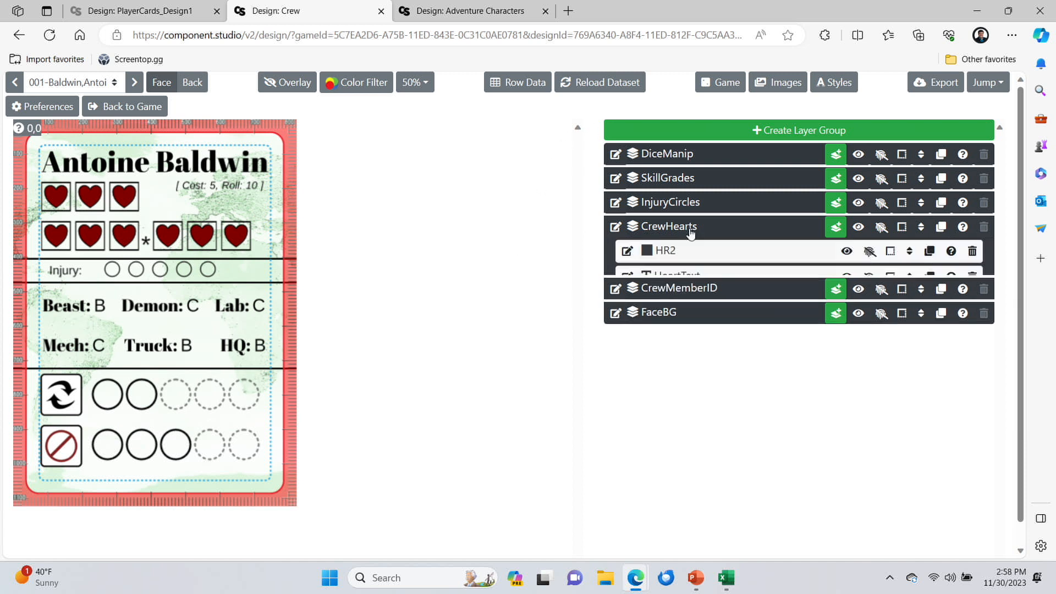
pyautogui.click(860, 228)
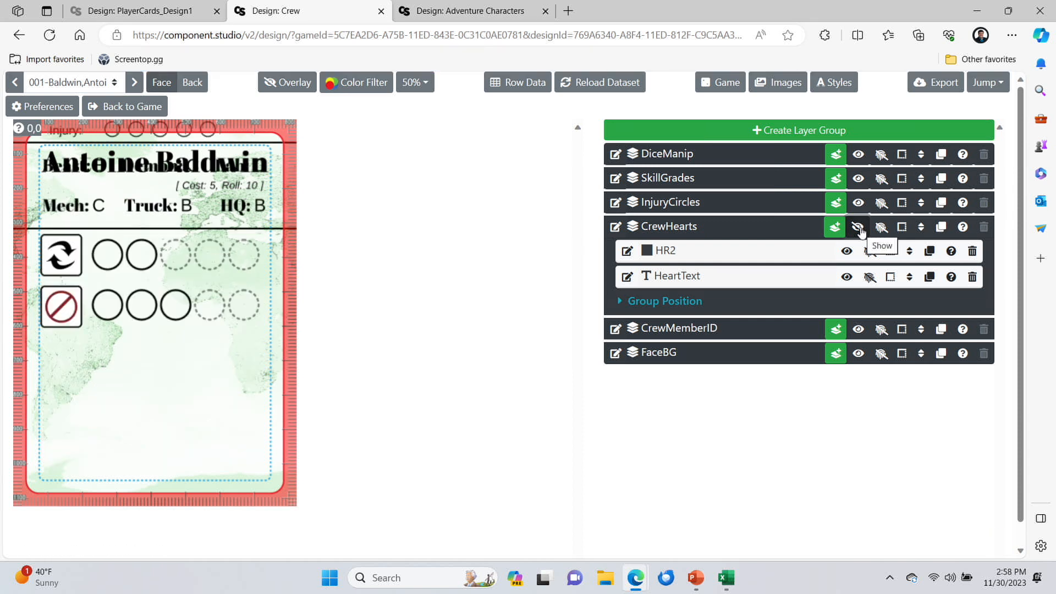
pyautogui.click(860, 229)
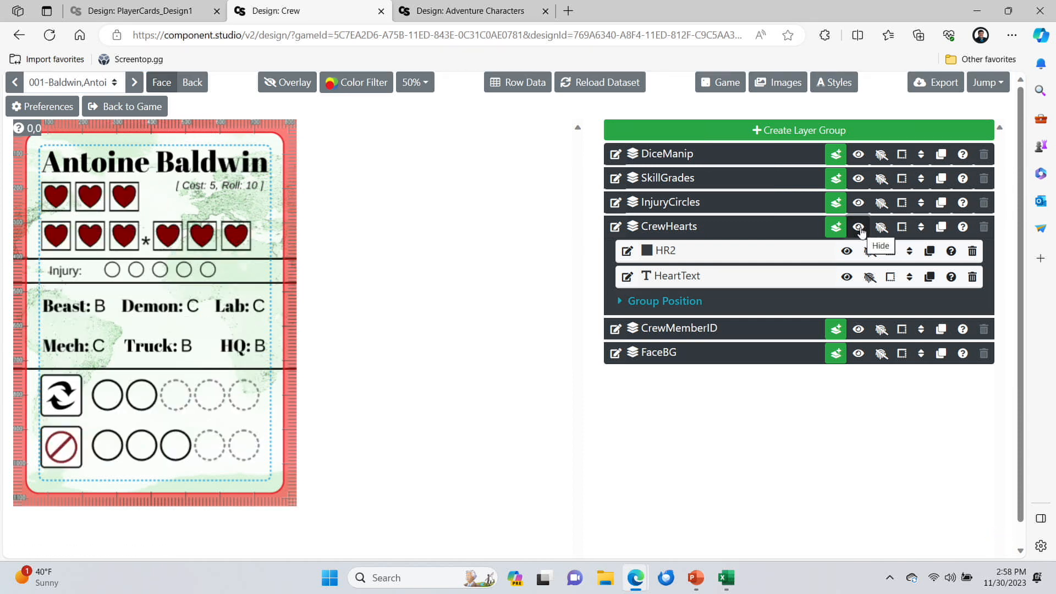
# Step: Open the HeartText layer's text expression in the full editor and examine how it repeats the Crew_Heart icon
pyautogui.click(673, 282)
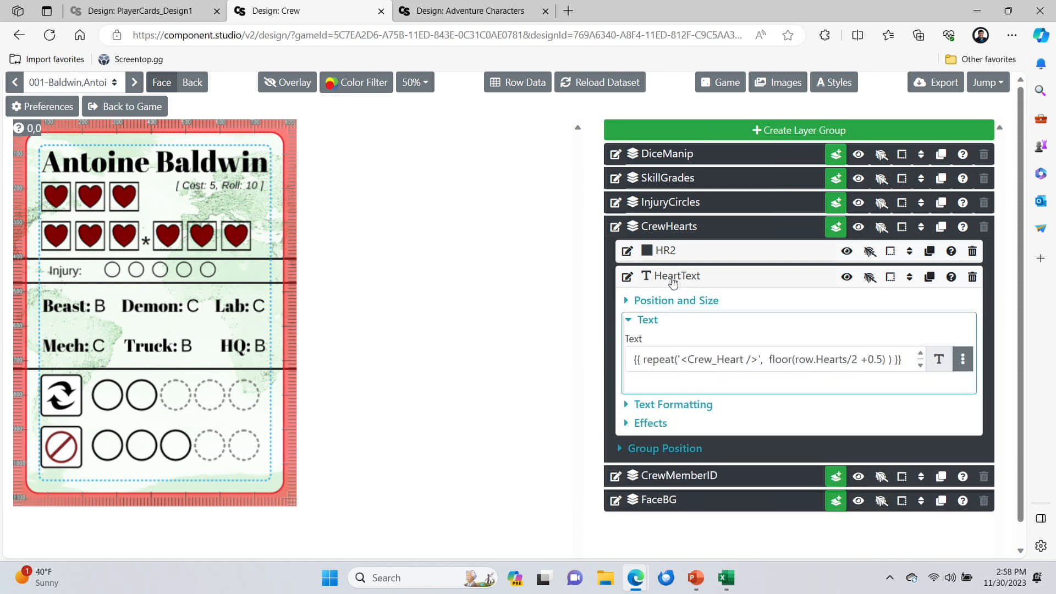
pyautogui.click(963, 360)
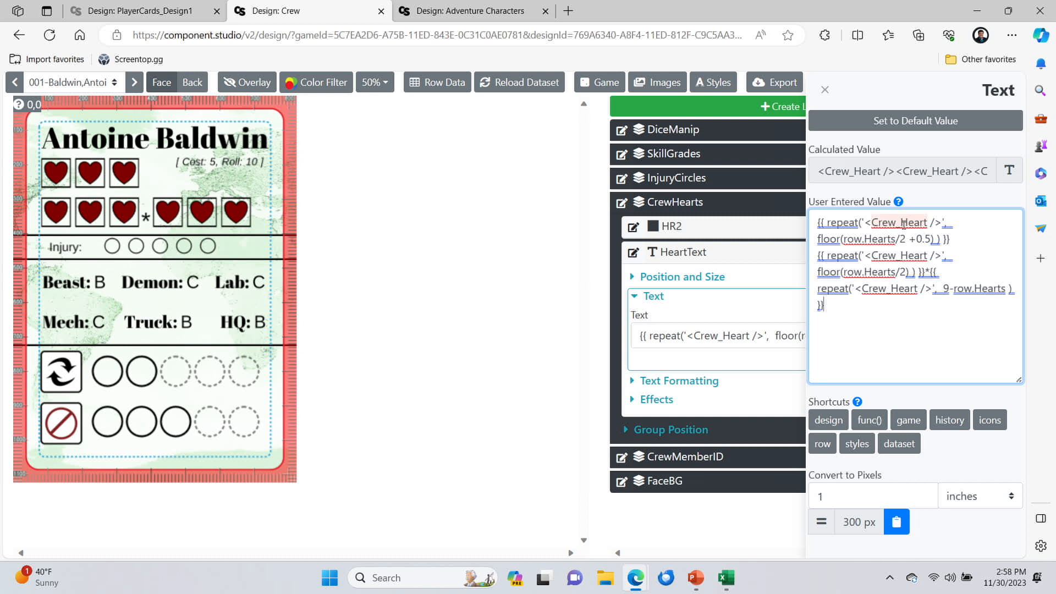
pyautogui.click(866, 314)
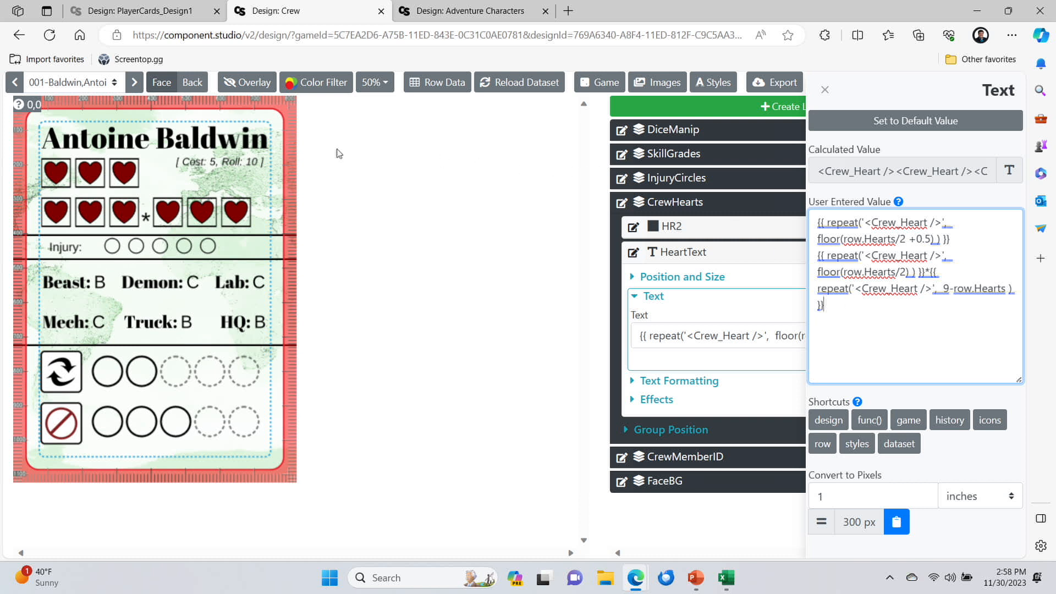
# Step: Close the expression editor and preview crew card 003 to compare its heart layout
pyautogui.click(116, 84)
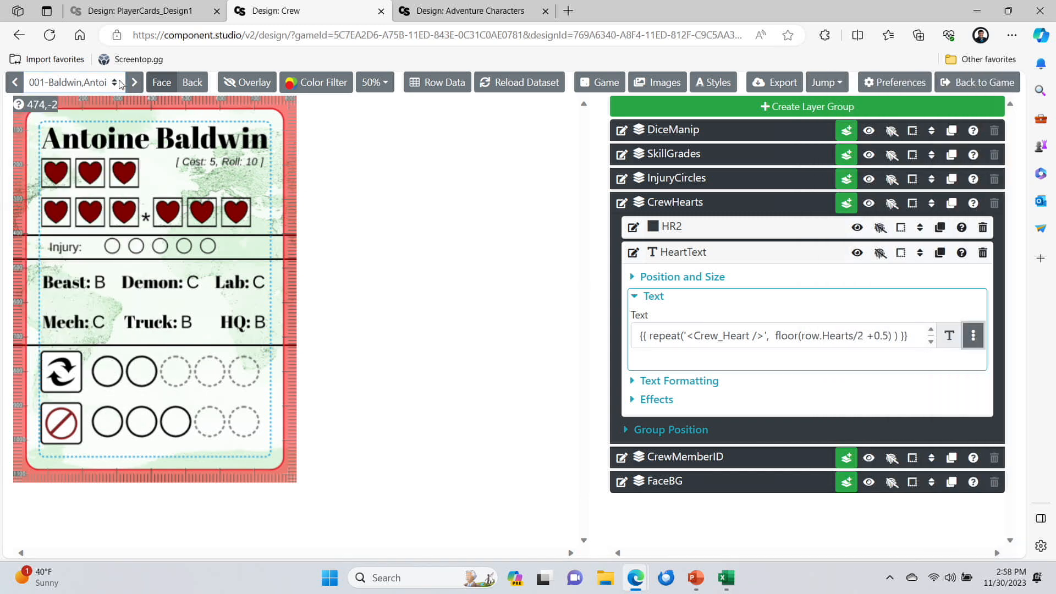
pyautogui.click(115, 88)
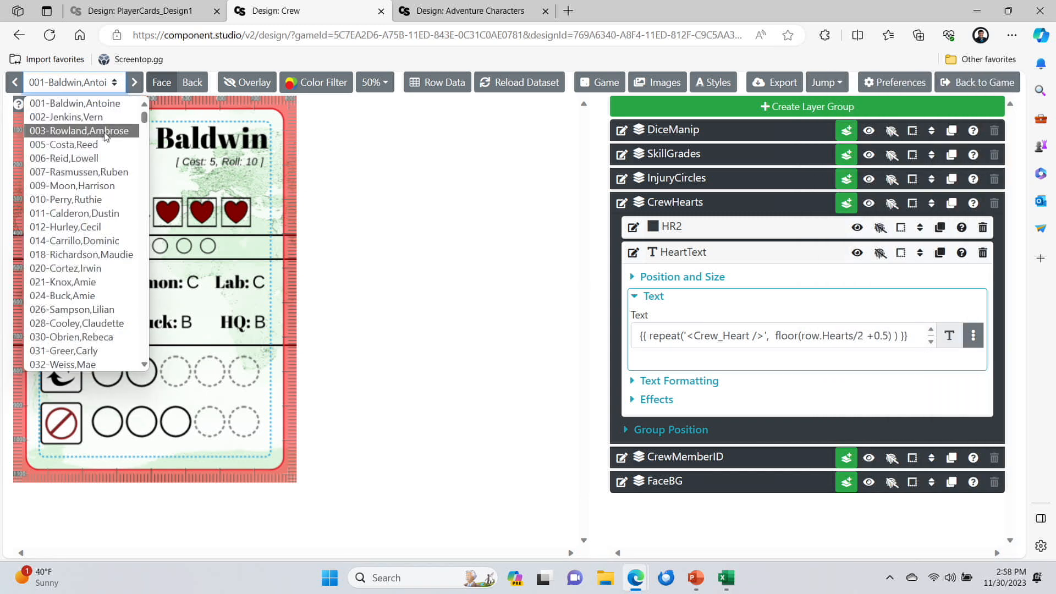
pyautogui.click(104, 134)
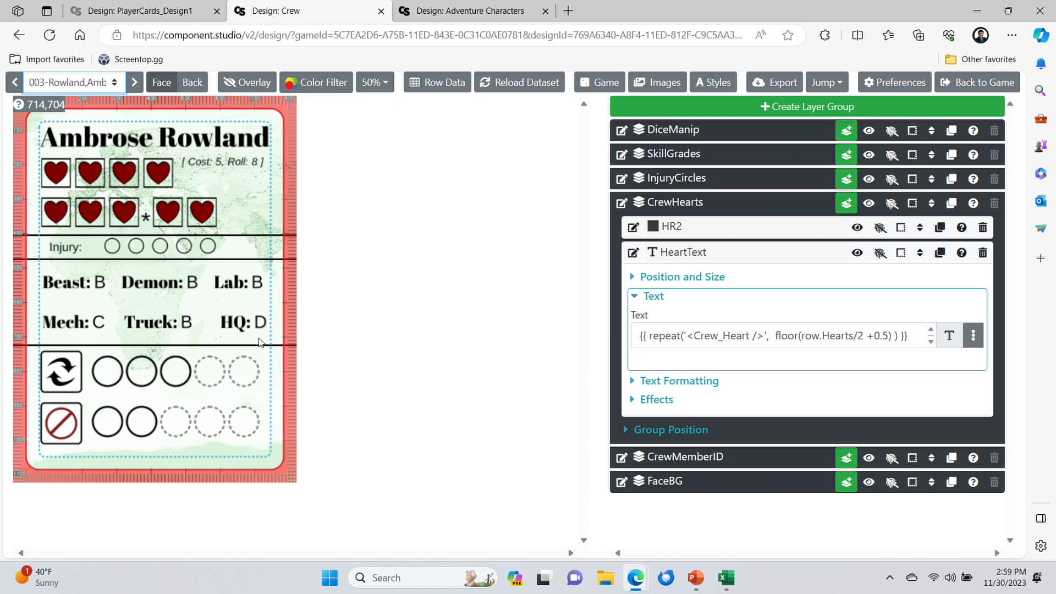
# Step: Switch to the PowerPoint slide show and advance to the Football Players existing-example slide
pyautogui.moveTo(695, 583)
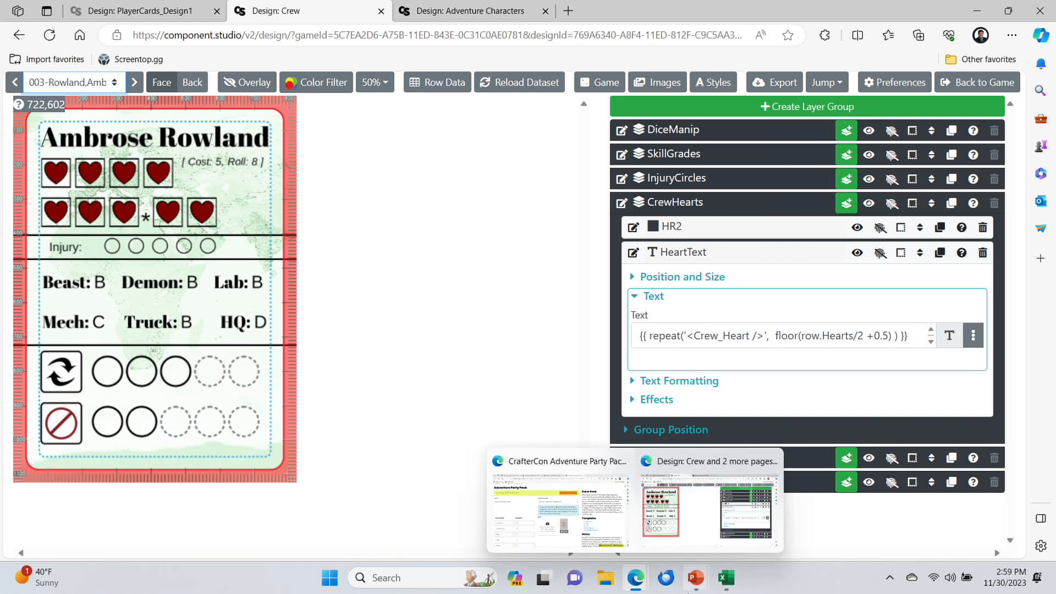
pyautogui.click(741, 528)
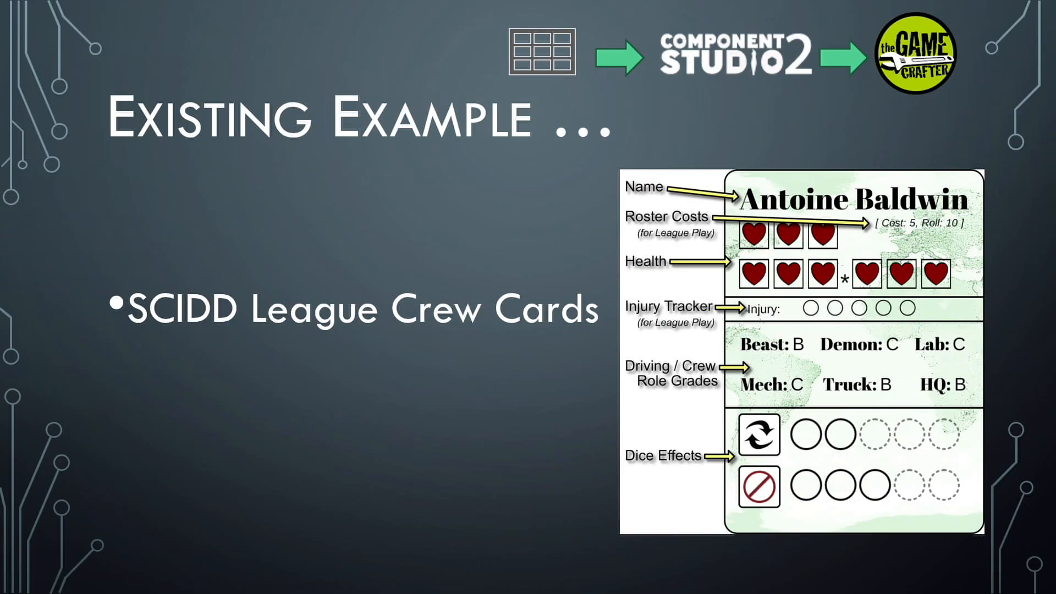
pyautogui.click(431, 414)
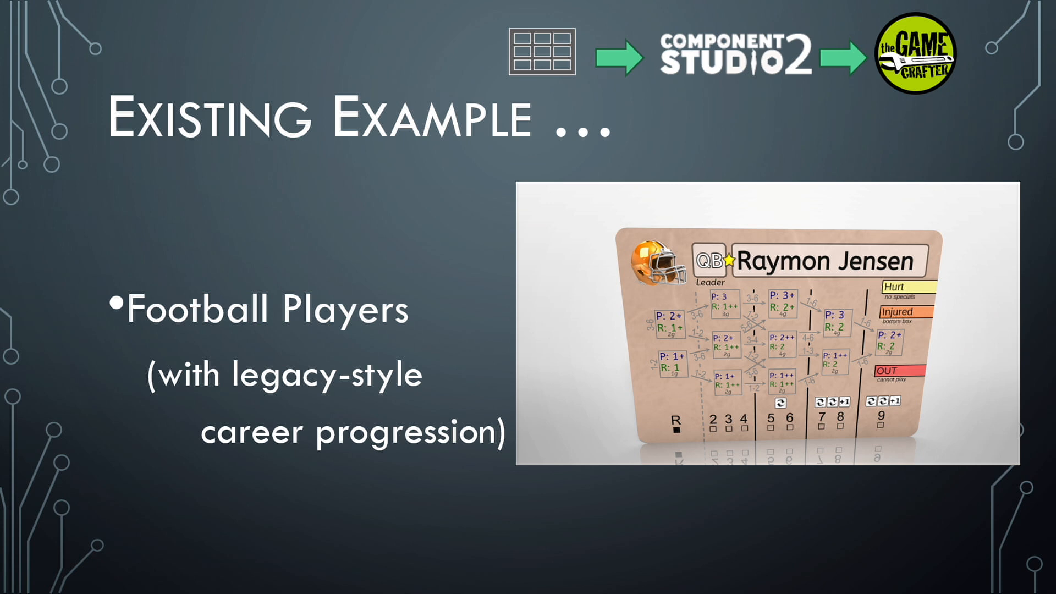
# Step: Switch to the Football_Calcs-Main workbook in Excel and examine the Name formula in column A of PlayerData
pyautogui.hotkey('alt', 'Tab')
pyautogui.press('Tab')
pyautogui.press('Tab')
pyautogui.press('Tab')
pyautogui.press('Tab')
pyautogui.press('Tab')
pyautogui.press('Tab')
pyautogui.press('Tab')
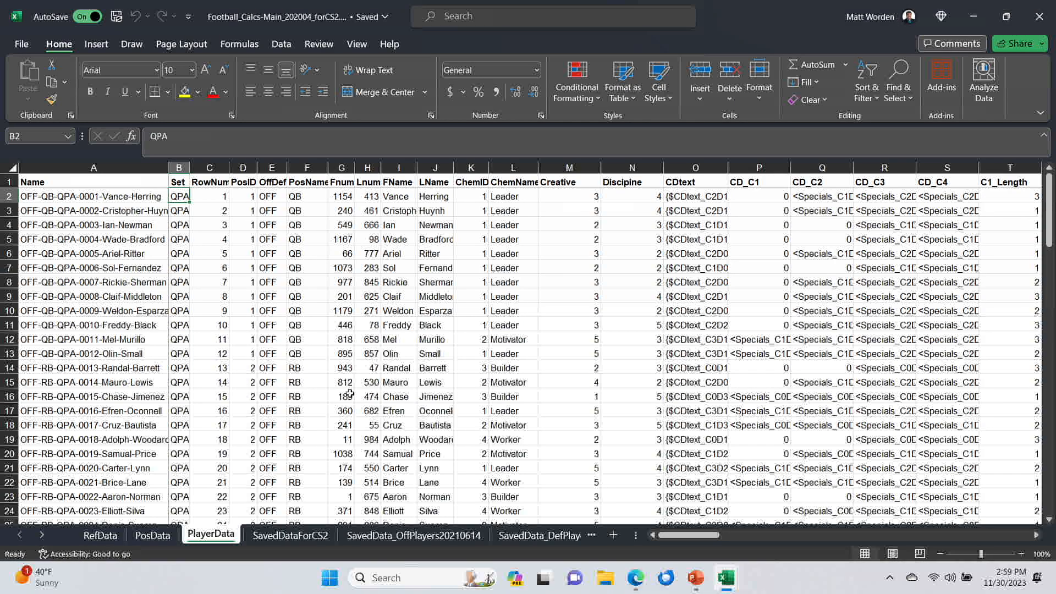
pyautogui.click(136, 266)
pyautogui.press('Up')
pyautogui.press('Up')
pyautogui.press('Up')
pyautogui.press('Up')
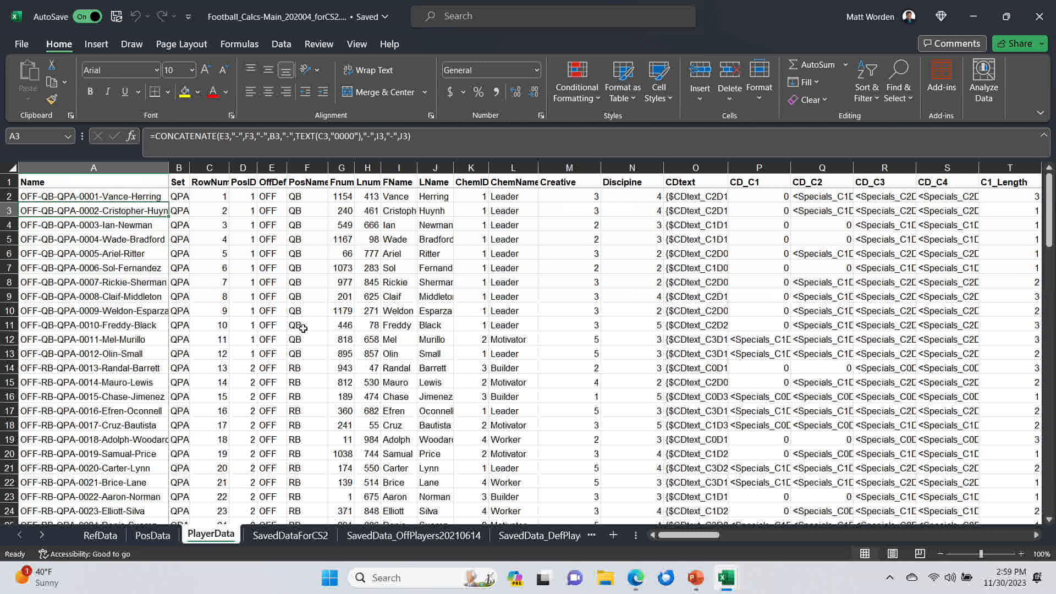
# Step: Examine the PlayerData row 2 cells from Set through the Lnum random-number formula
pyautogui.press('Up')
pyautogui.press('Up')
pyautogui.press('Right')
pyautogui.press('Right')
pyautogui.press('Right')
pyautogui.press('Right')
pyautogui.press('Down')
pyautogui.press('Left')
pyautogui.press('Left')
pyautogui.press('Left')
pyautogui.press('Right')
pyautogui.press('Right')
pyautogui.press('Right')
pyautogui.press('Right')
pyautogui.press('Right')
pyautogui.press('Right')
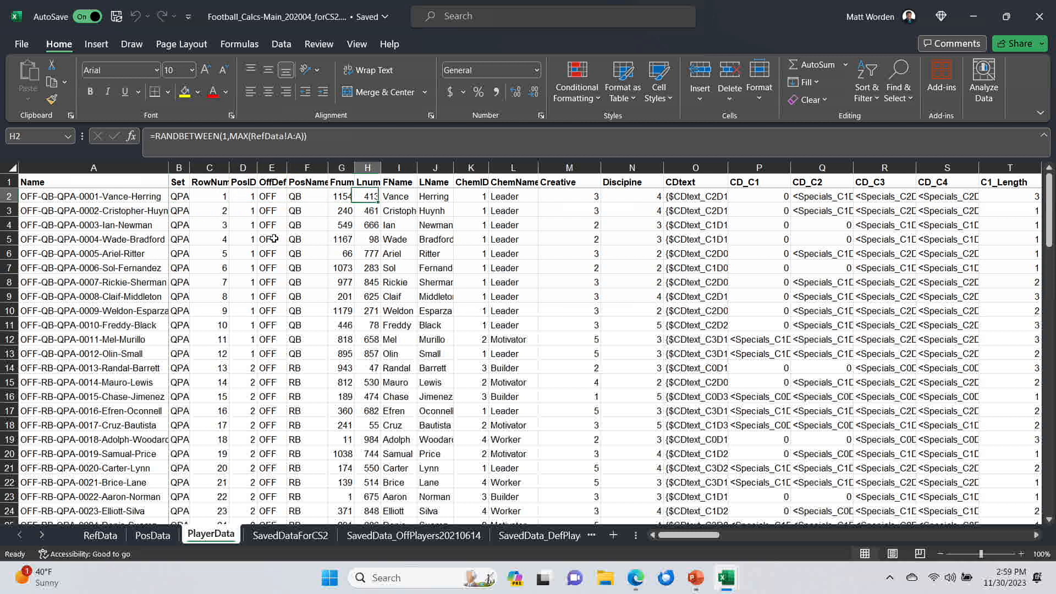
# Step: Inspect the RefData sheet's numbered name lists and its ChemType lookup table
pyautogui.click(110, 538)
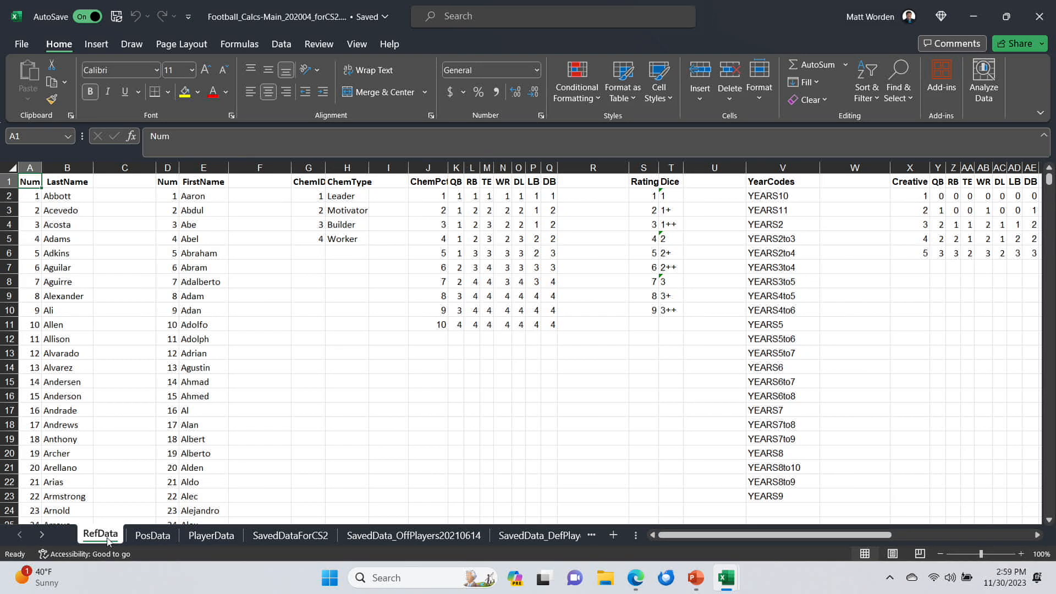
pyautogui.click(341, 222)
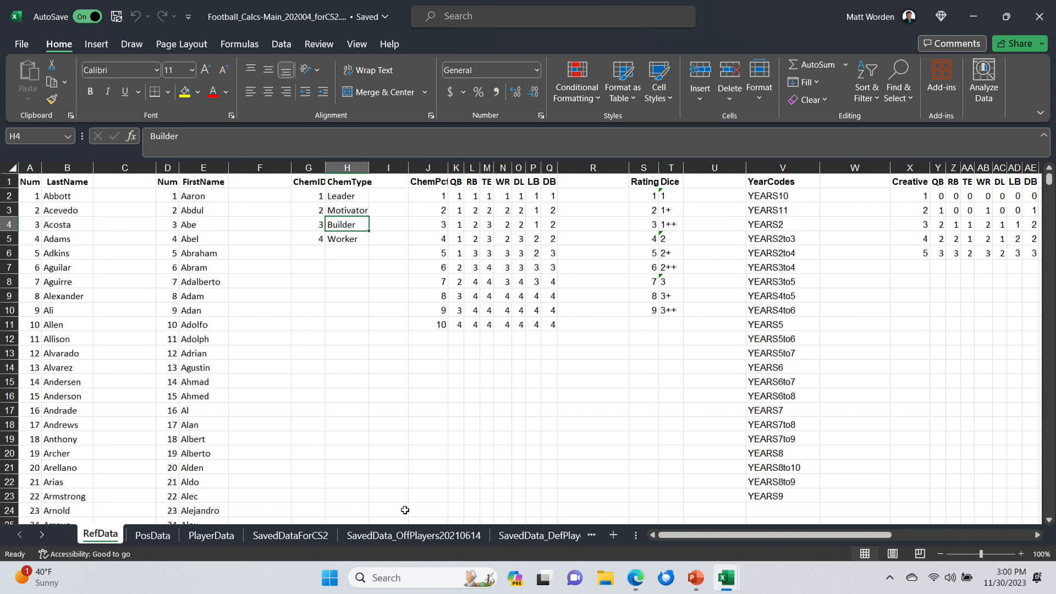
# Step: Switch back to Component Studio, close the Crew design and bring up the PlayerCards_Design1 design
pyautogui.moveTo(636, 583)
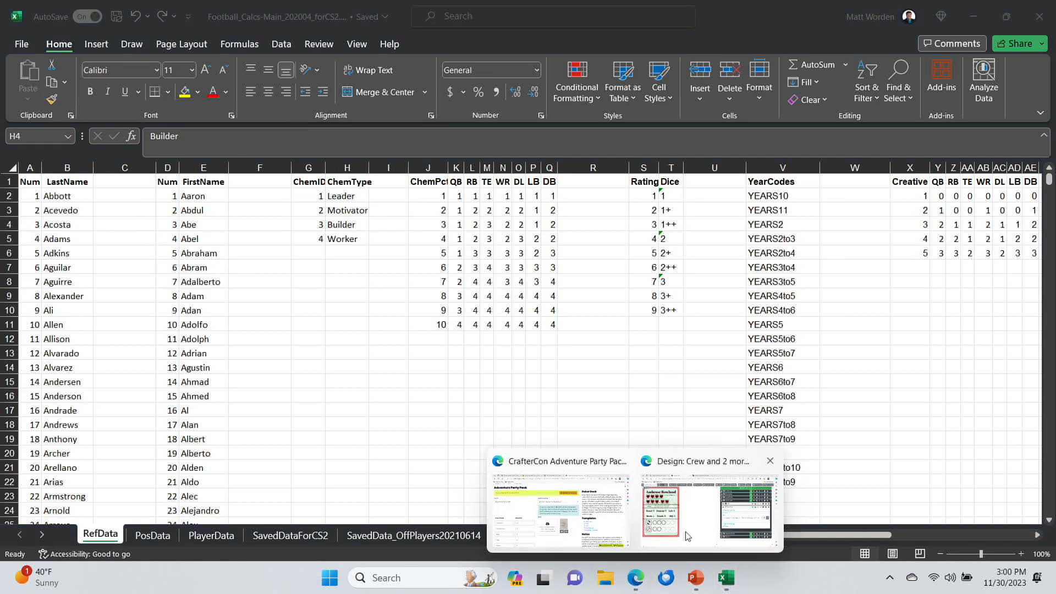
pyautogui.click(716, 522)
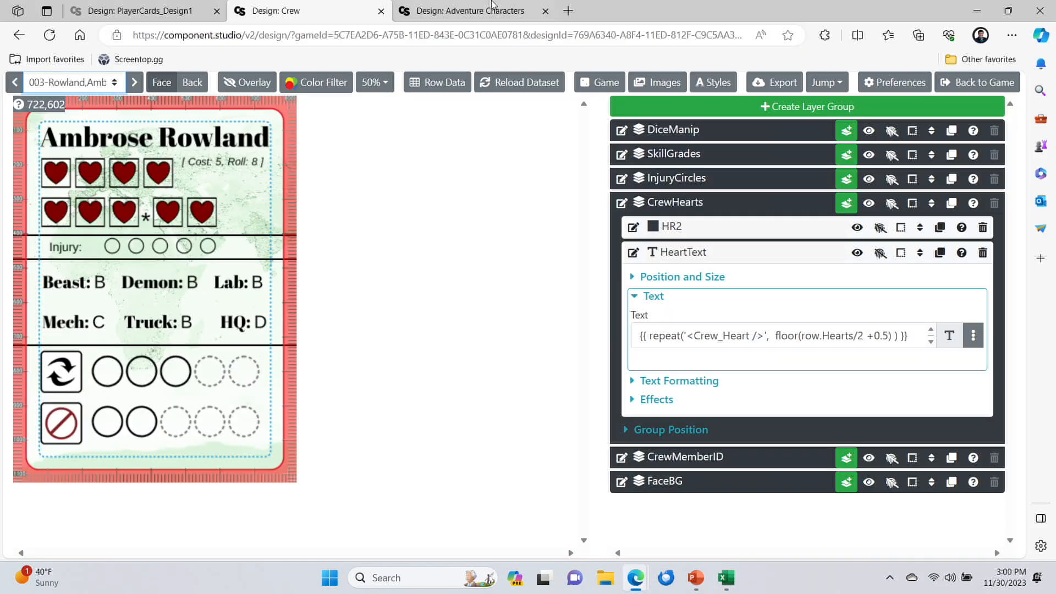
pyautogui.click(381, 11)
pyautogui.click(171, 9)
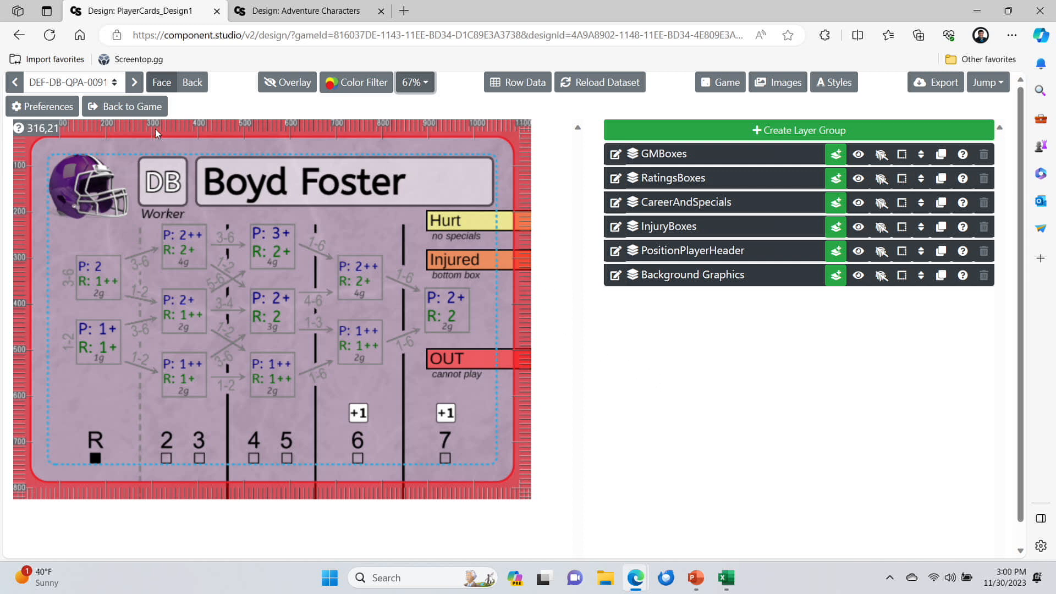
# Step: Preview the quarterback card OFF-QB-QPA-0005 in the PlayerCards_Design1 design
pyautogui.click(113, 84)
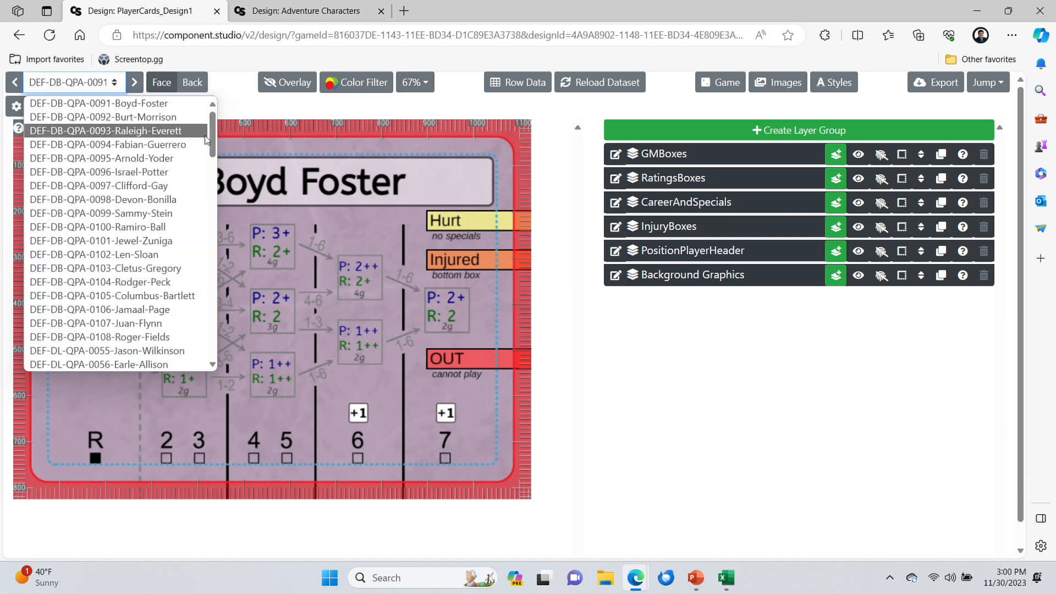
pyautogui.moveTo(213, 141); pyautogui.dragTo(219, 249)
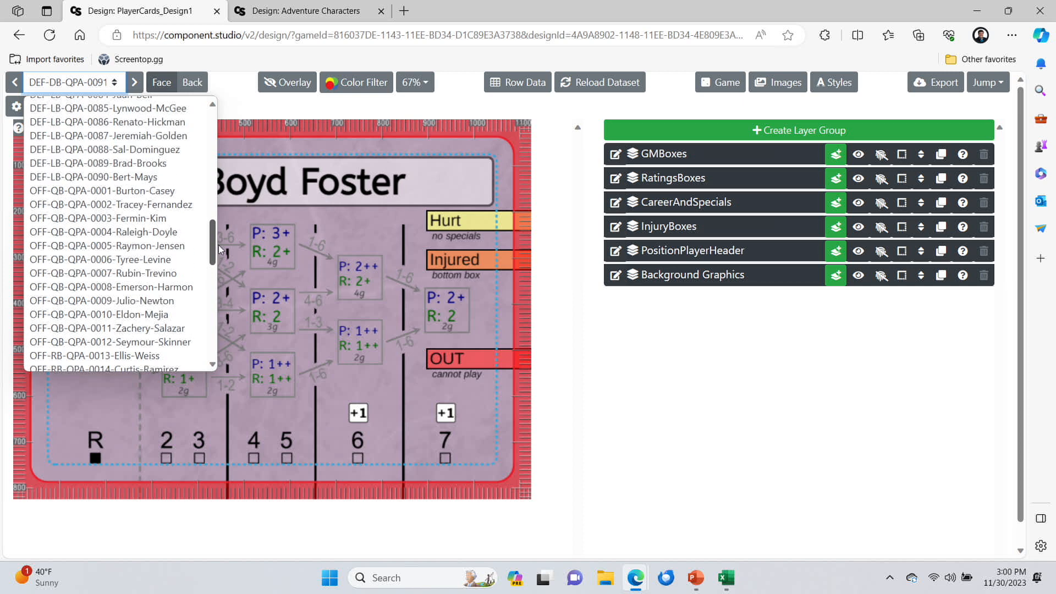
pyautogui.click(178, 247)
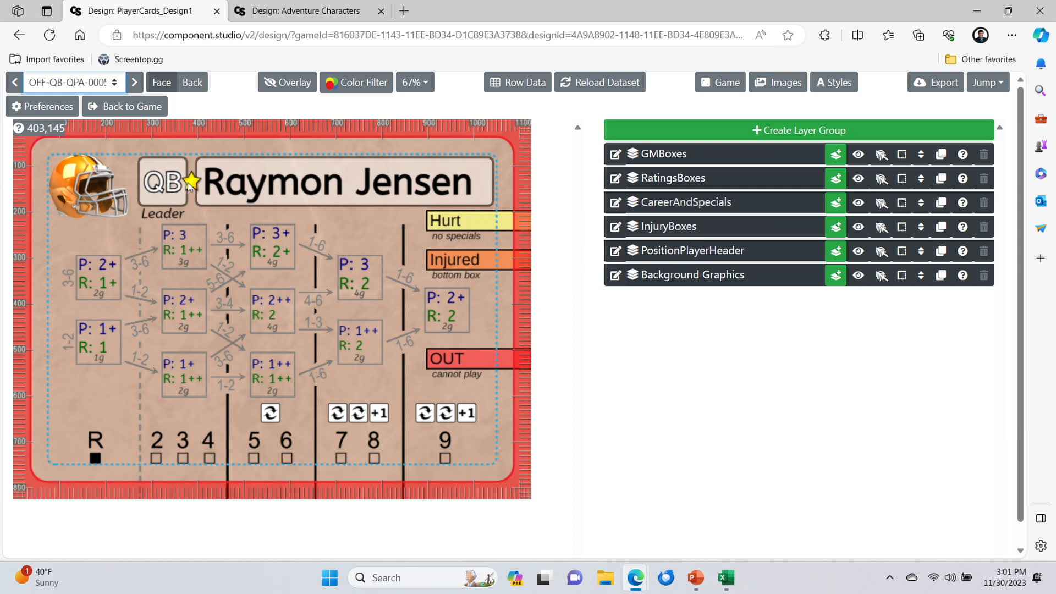
# Step: Set "Render this layer?" to false for the StarIcon layer in the PositionPlayerHeader group
pyautogui.click(674, 252)
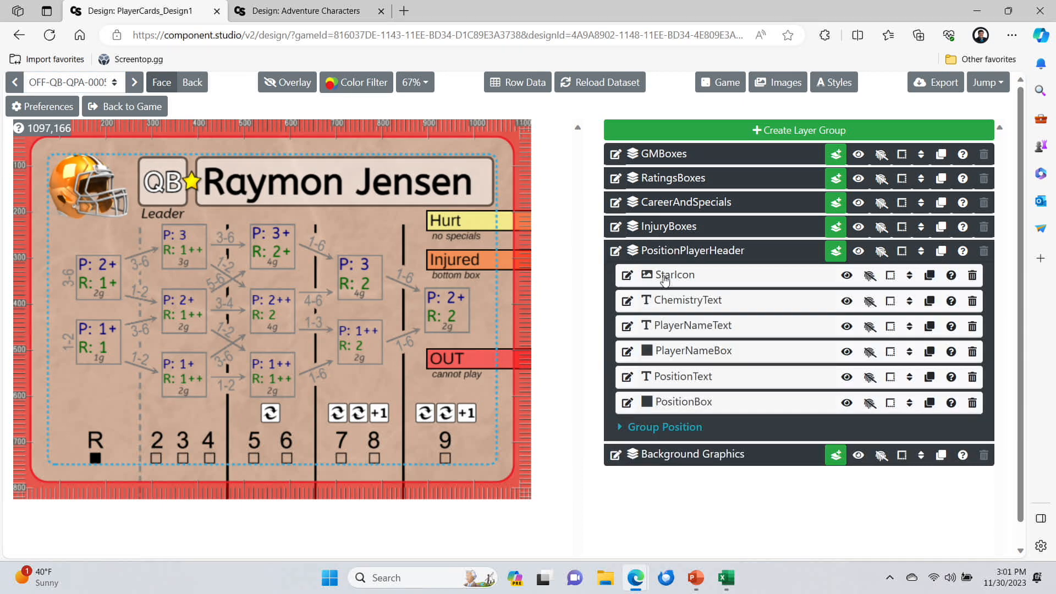
pyautogui.click(665, 275)
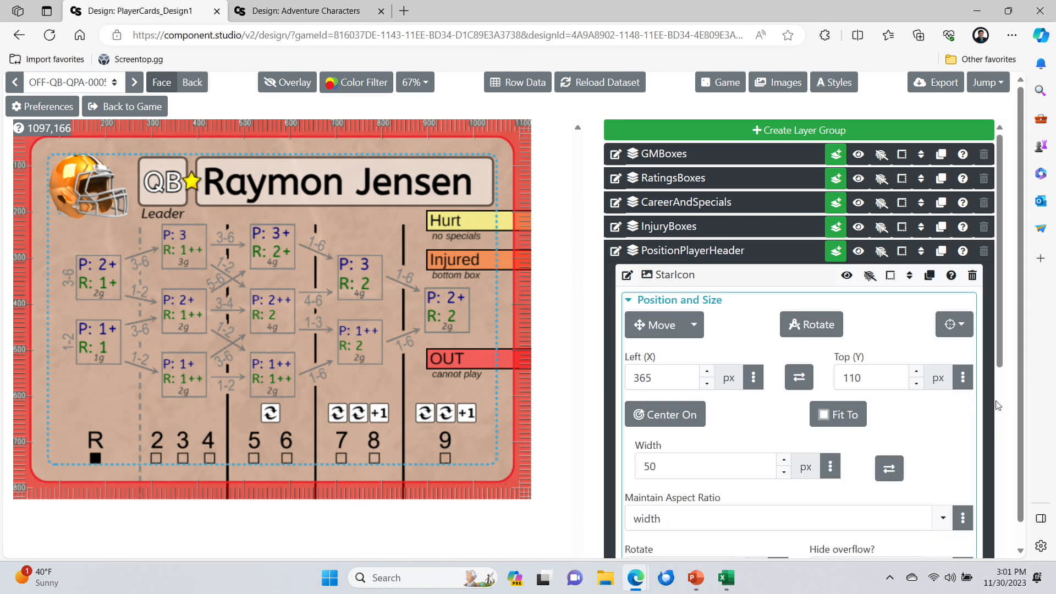
pyautogui.scroll(-6, 1000, 405)
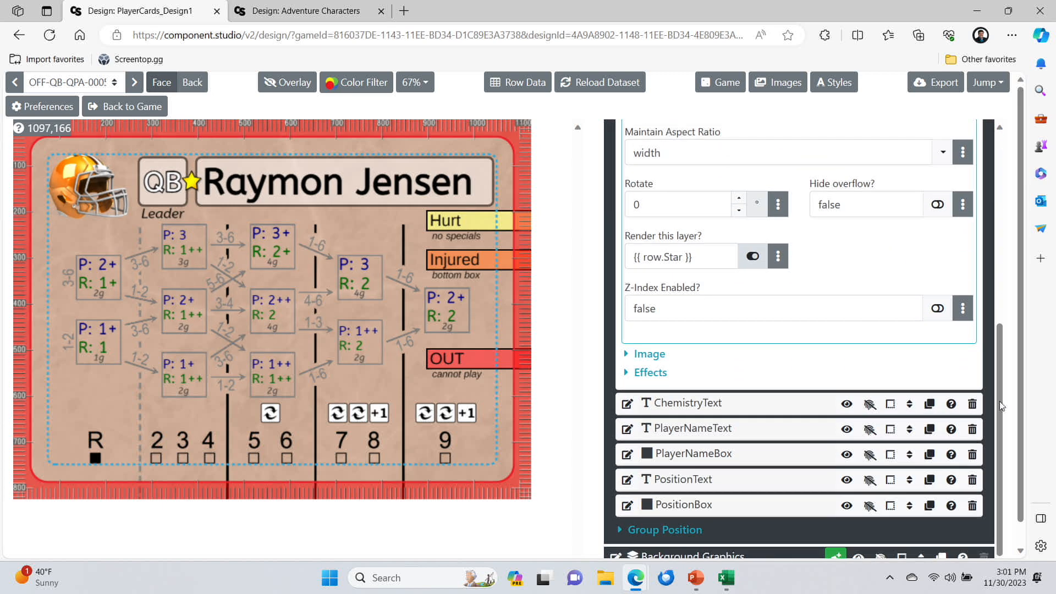
pyautogui.click(700, 258)
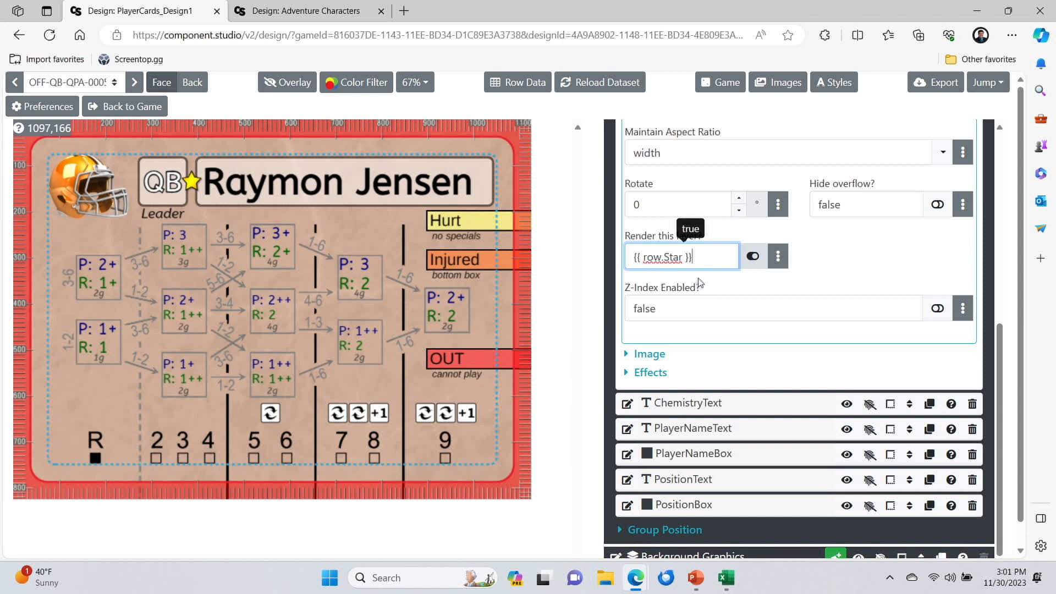
pyautogui.click(753, 256)
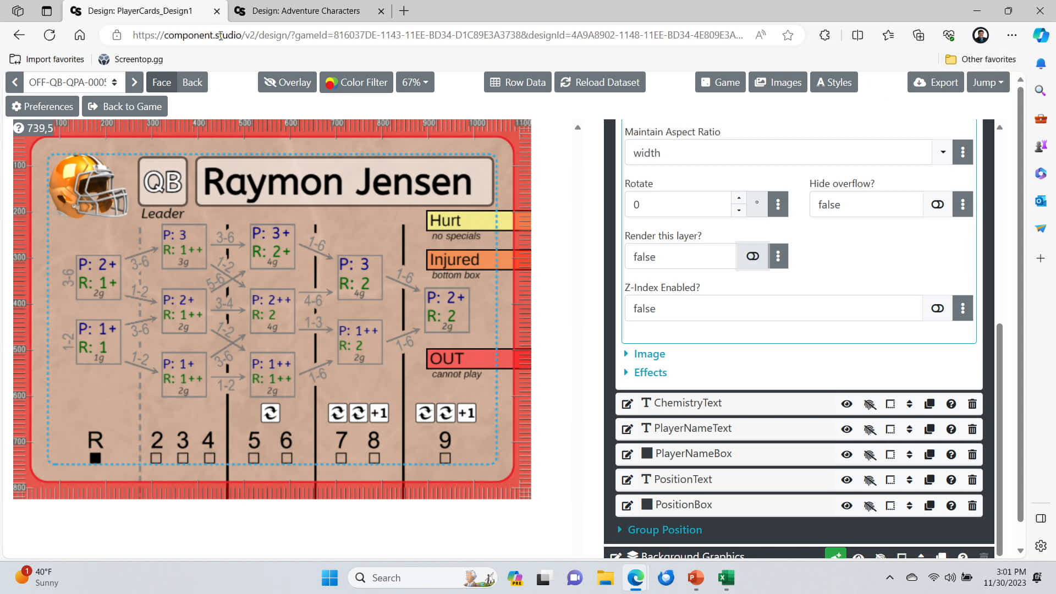
# Step: Close the PlayerCards_Design1 design and switch back to the PowerPoint slide show
pyautogui.click(217, 12)
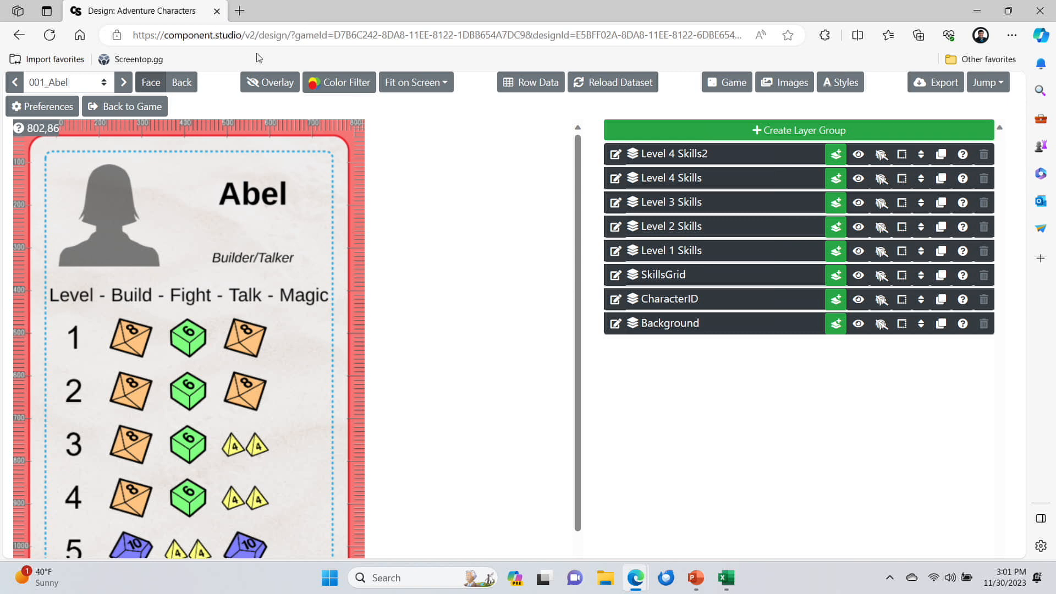
pyautogui.click(696, 577)
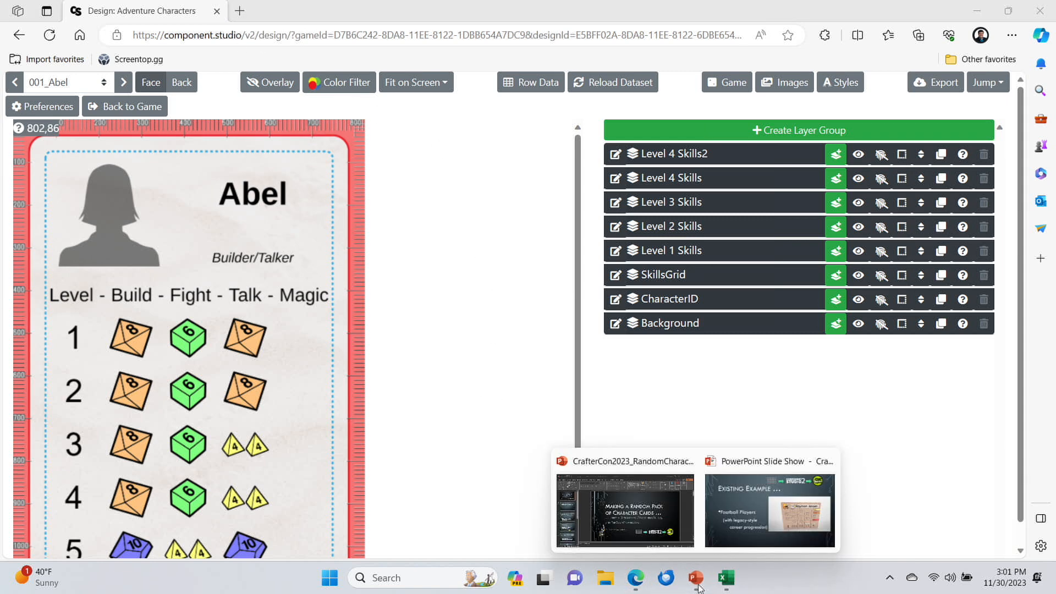
pyautogui.click(743, 528)
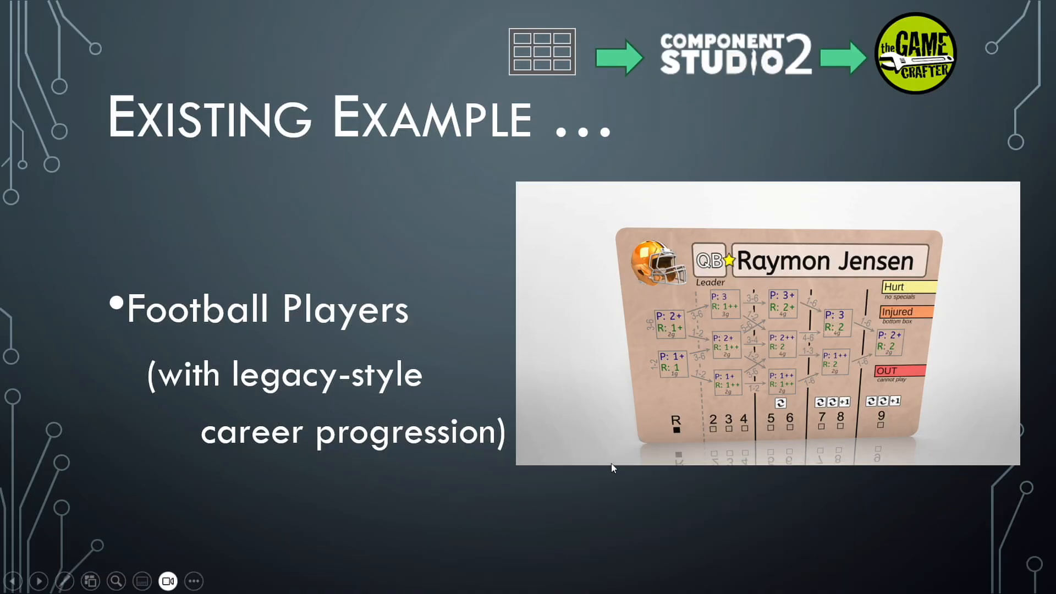
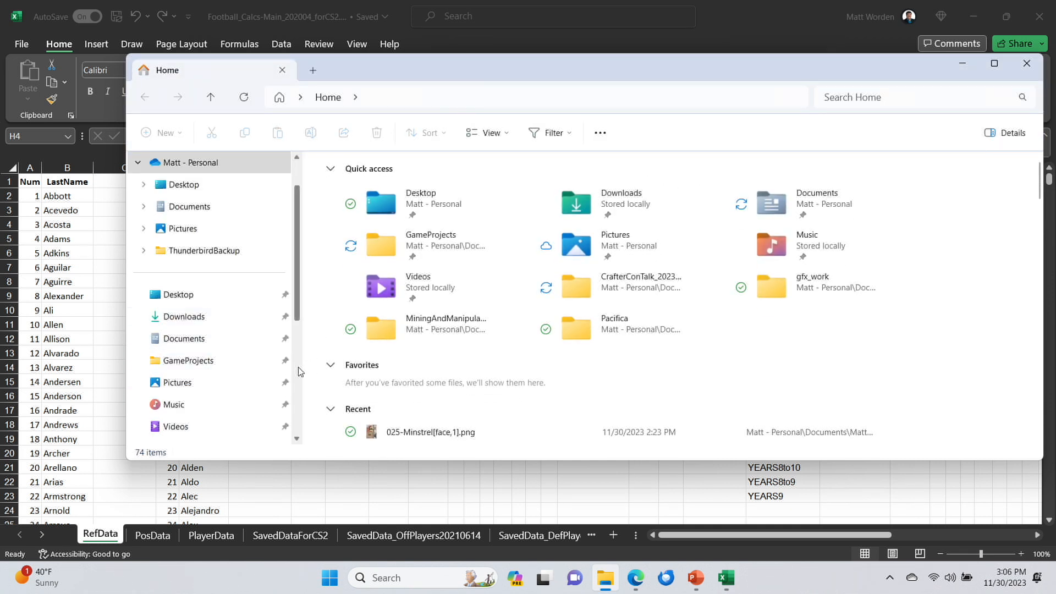
# Step: Open the AdvPartyPack.xlsx workbook from the CrafterConTalk_202311 folder in File Explorer
pyautogui.scroll(-5, 303, 368)
pyautogui.click(219, 229)
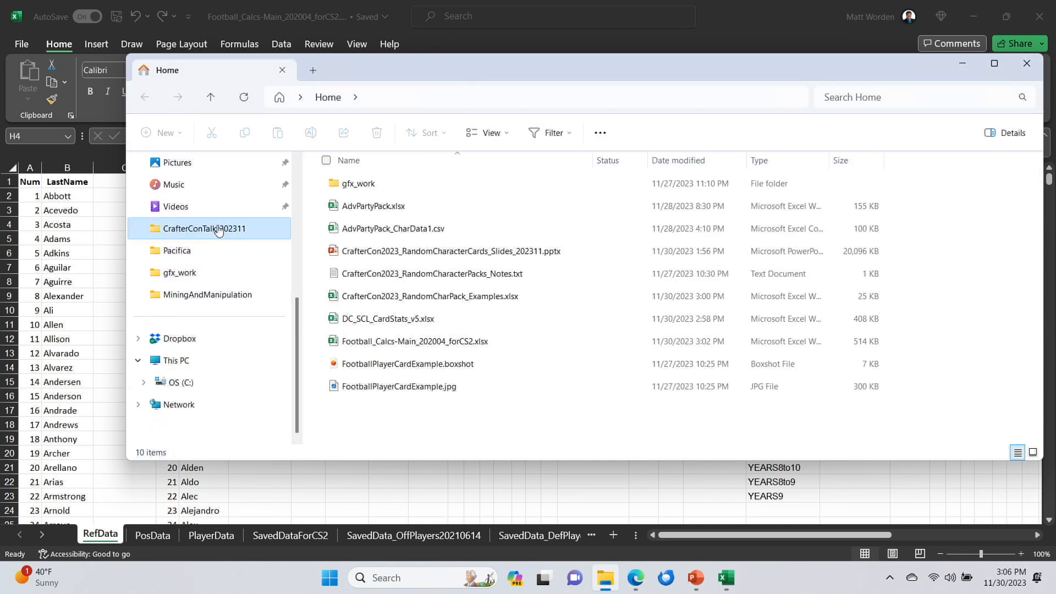
pyautogui.doubleClick(388, 207)
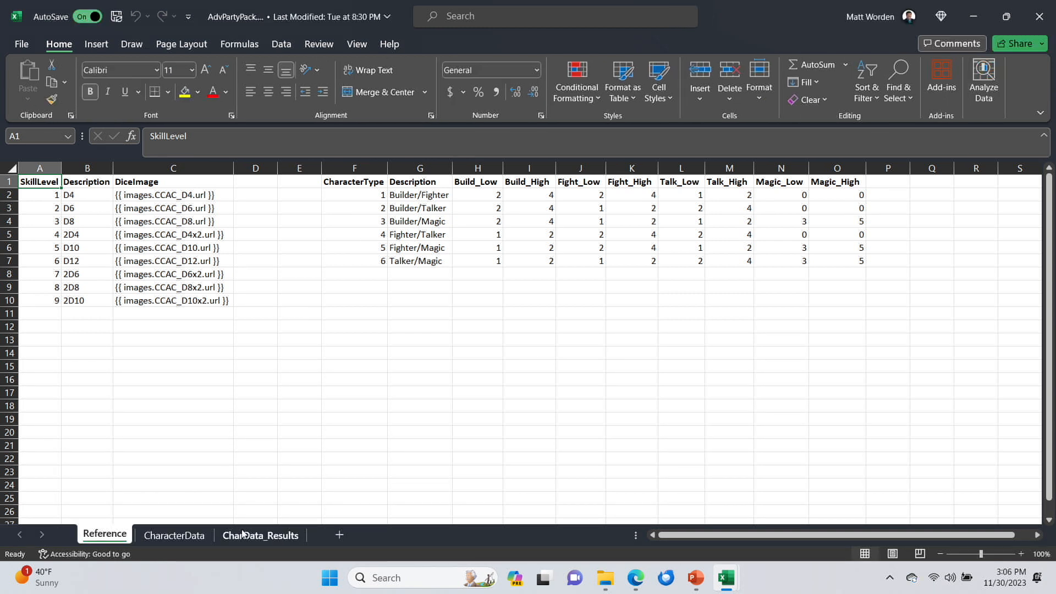
# Step: Examine the Reference sheet's SkillLevel dice table and the CharacterType table of low and high skill ranges
pyautogui.click(139, 383)
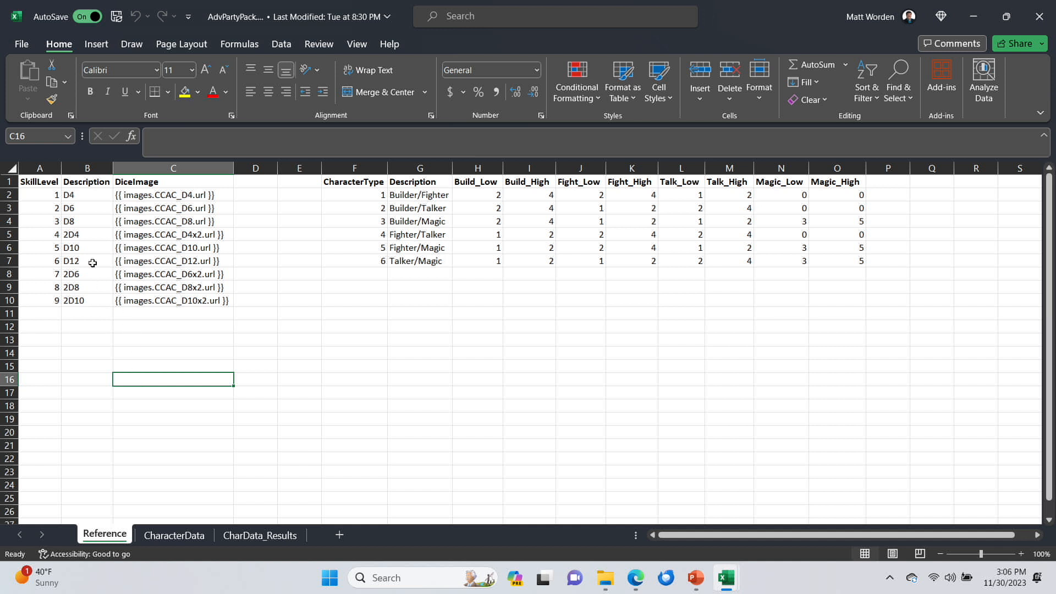
pyautogui.click(47, 183)
pyautogui.moveTo(48, 183); pyautogui.dragTo(168, 300)
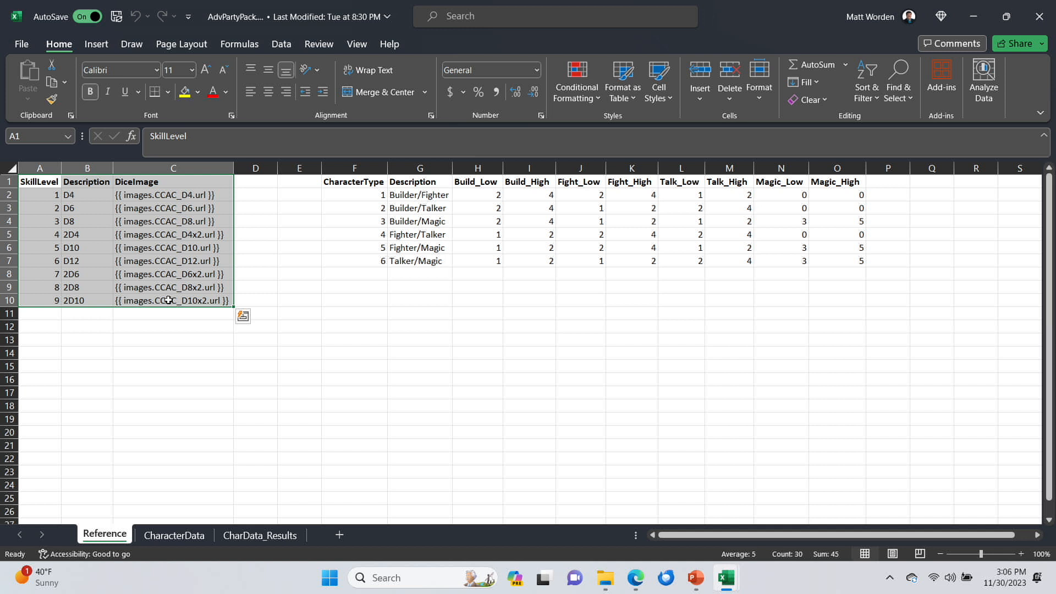
pyautogui.click(363, 182)
pyautogui.moveTo(363, 182); pyautogui.dragTo(863, 265)
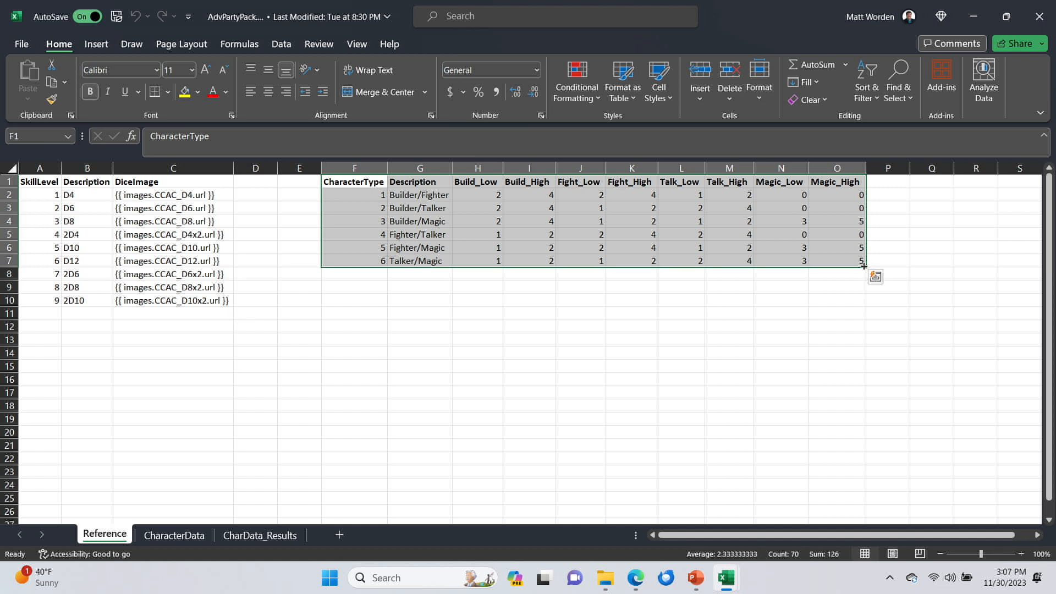
# Step: Walk through the character type descriptions and the Builder/Fighter row's low and high values for Build, Fight, Talk and Magic
pyautogui.click(419, 195)
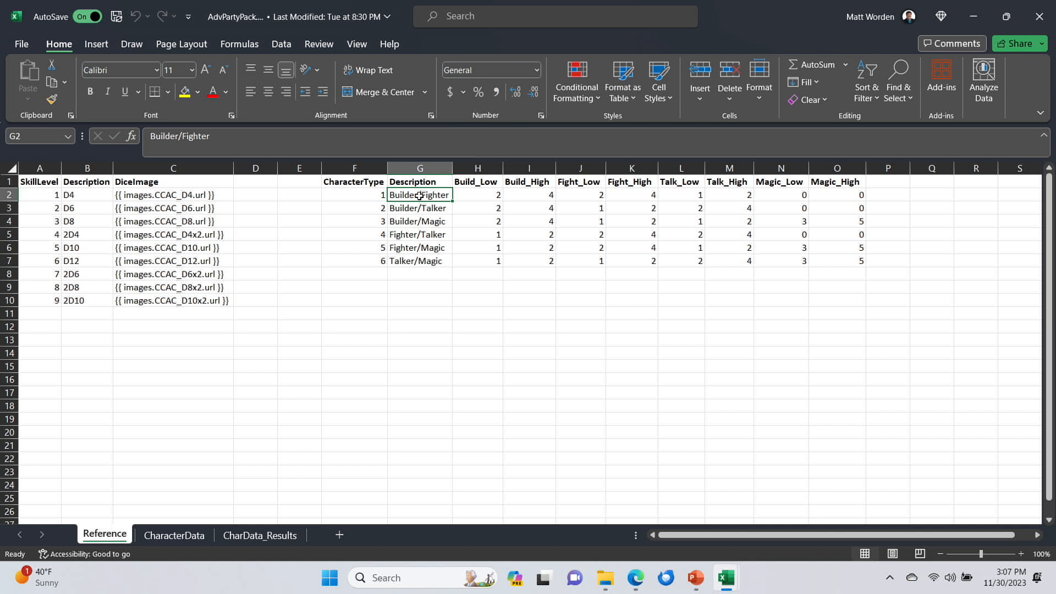
pyautogui.press('Down')
pyautogui.press('Down')
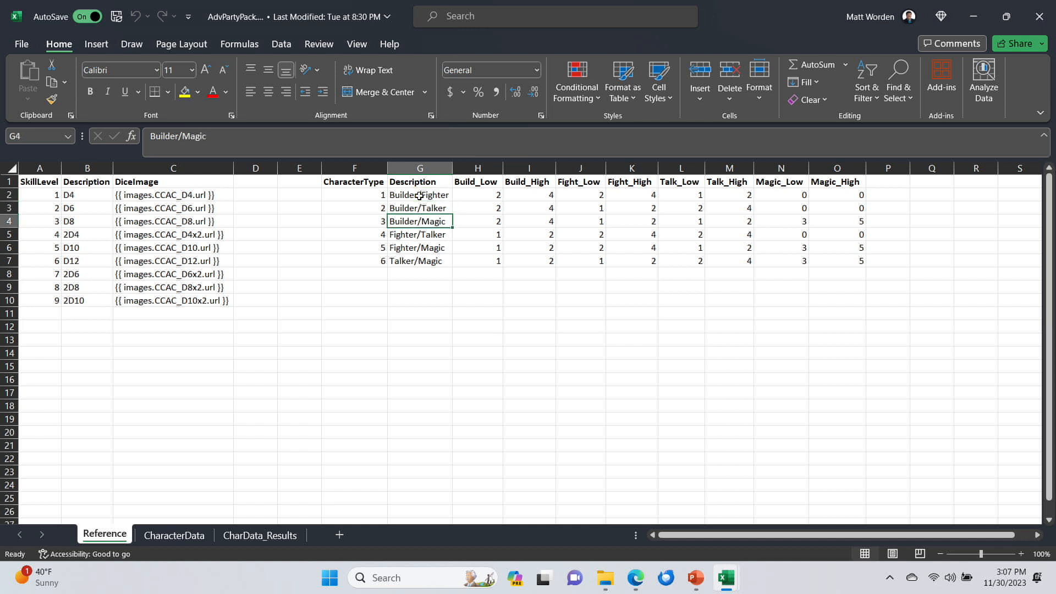
pyautogui.press('Right')
pyautogui.press('Up')
pyautogui.press('Up')
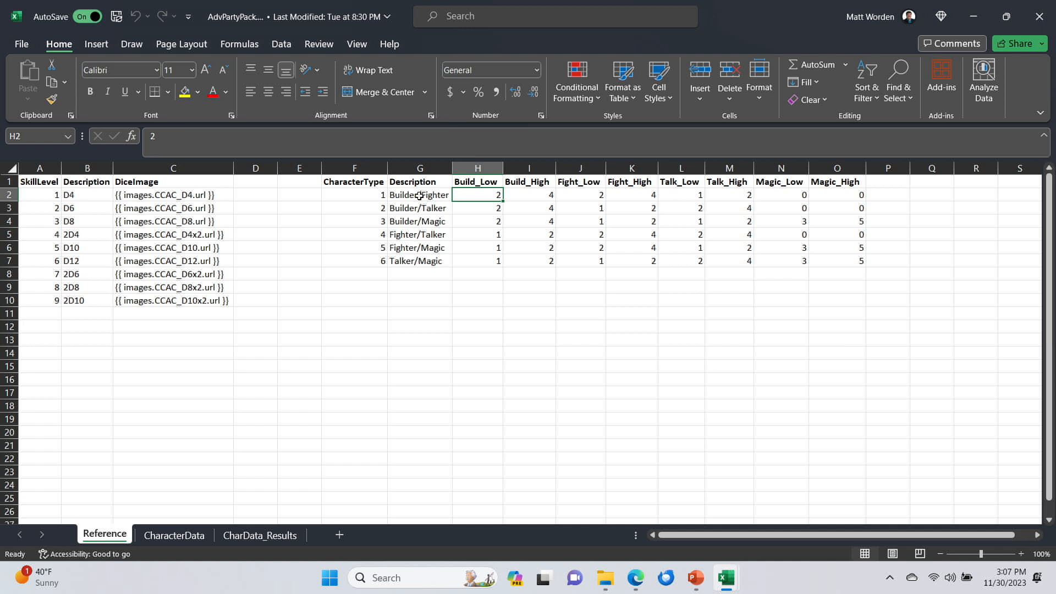
pyautogui.press('Right')
pyautogui.press('Right')
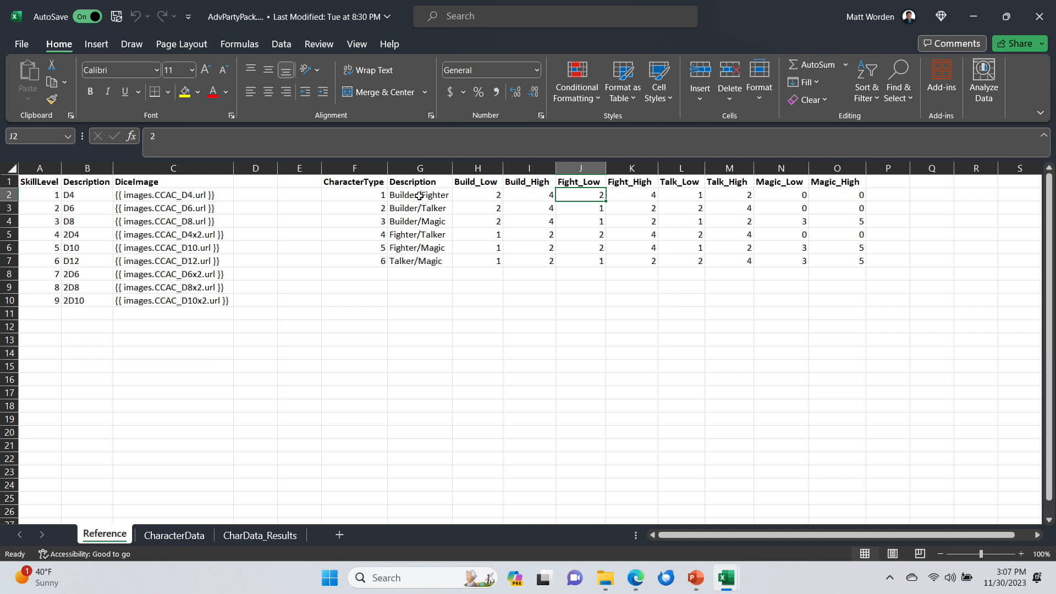
pyautogui.press('Left')
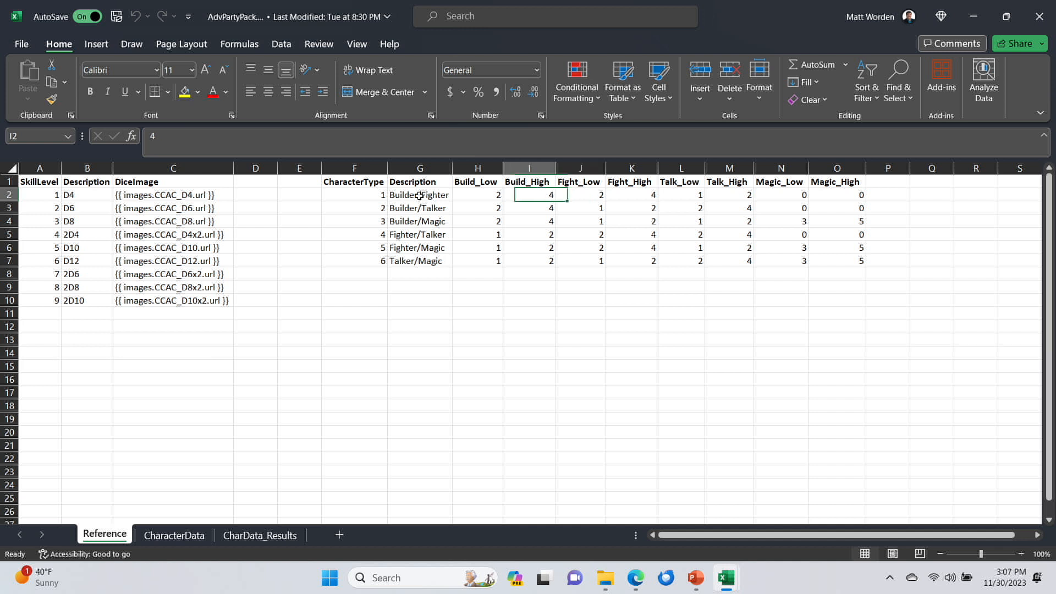
pyautogui.press('Right')
pyautogui.press('Right')
pyautogui.press('Right')
pyautogui.press('Right')
pyautogui.press('Right')
pyautogui.press('Right')
pyautogui.press('Left')
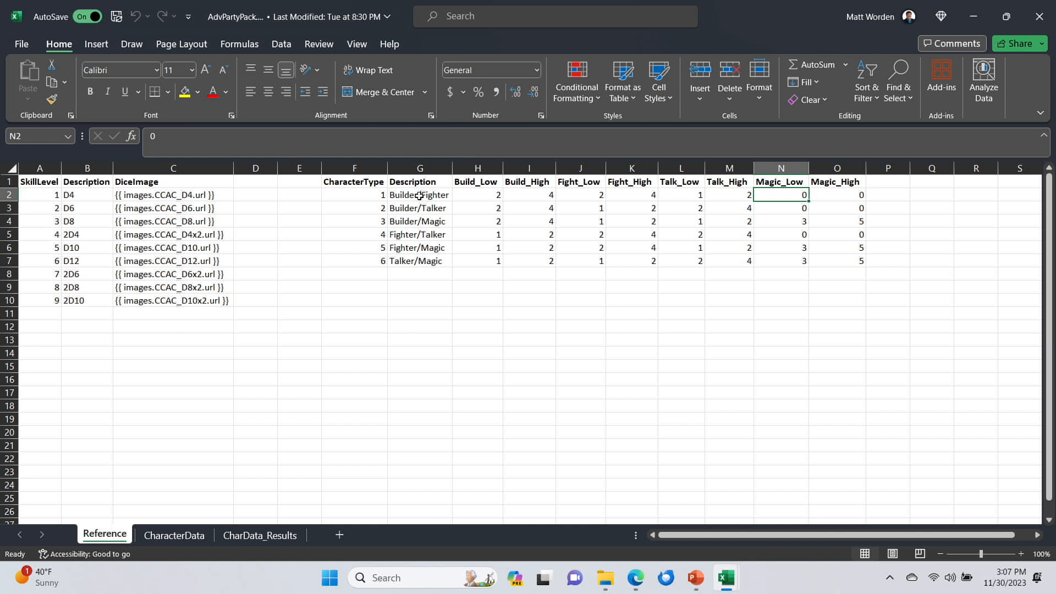
# Step: Check the Magic range of the magic-using character types, and go through the SkillLevel numbers from 1 to 9
pyautogui.press('Down')
pyautogui.press('Down')
pyautogui.press('Down')
pyautogui.press('Down')
pyautogui.press('Left')
pyautogui.press('Left')
pyautogui.press('Left')
pyautogui.press('Left')
pyautogui.press('Left')
pyautogui.press('Left')
pyautogui.press('Left')
pyautogui.press('Left')
pyautogui.press('Left')
pyautogui.press('Left')
pyautogui.press('Left')
pyautogui.press('Left')
pyautogui.press('Left')
pyautogui.press('Up')
pyautogui.press('Up')
pyautogui.press('Up')
pyautogui.press('Up')
pyautogui.press('Up')
pyautogui.press('Down')
pyautogui.press('Down')
pyautogui.press('Down')
pyautogui.press('Down')
pyautogui.press('Down')
pyautogui.press('Down')
pyautogui.press('Down')
pyautogui.press('Down')
pyautogui.press('Down')
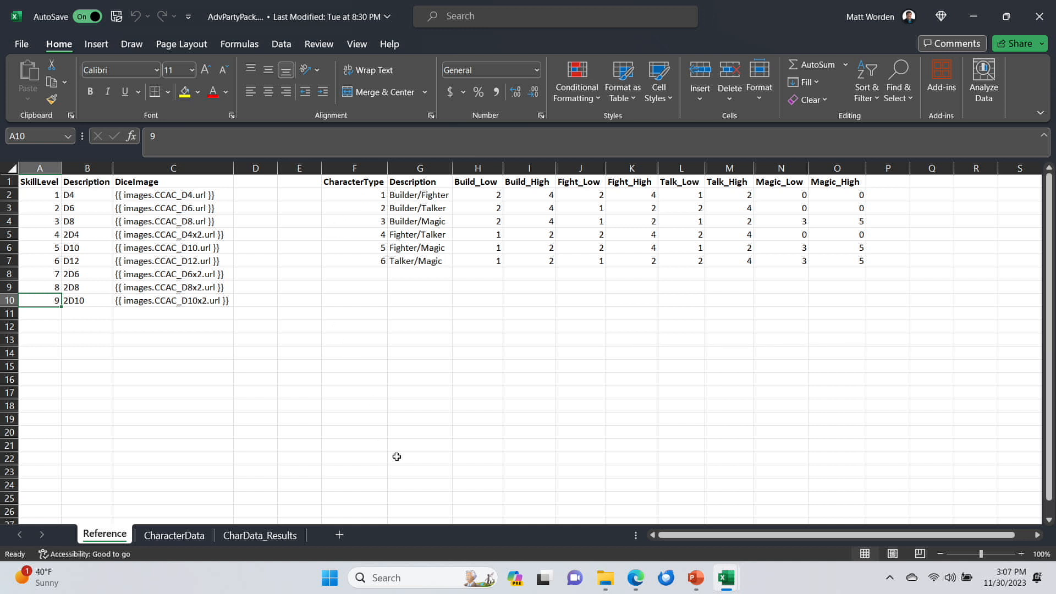
# Step: Switch to the Adventure Characters design in Component Studio and look at its image folders and the Upload Images dialog
pyautogui.moveTo(635, 587)
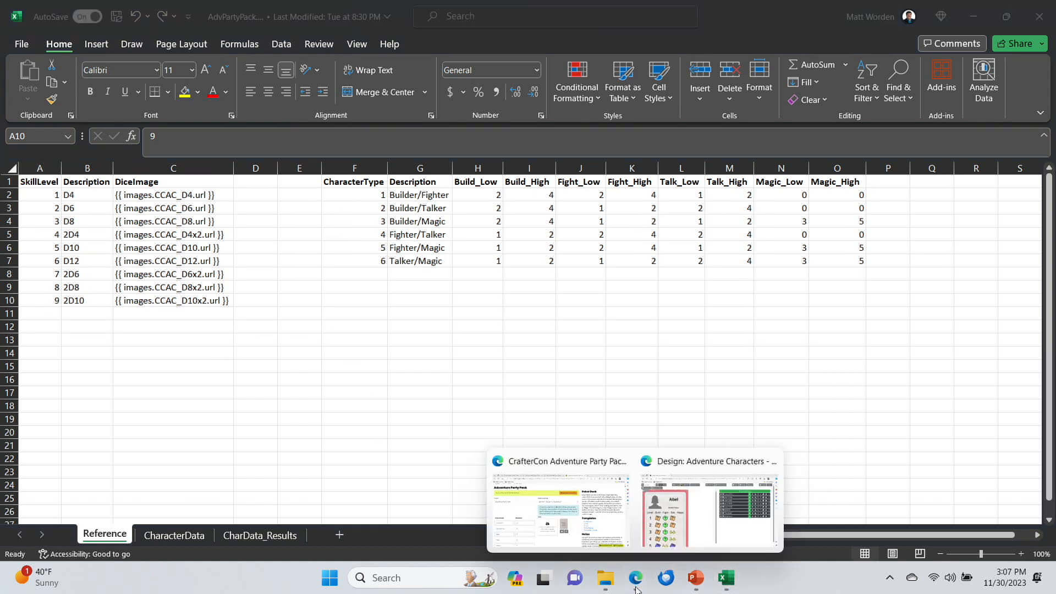
pyautogui.click(676, 529)
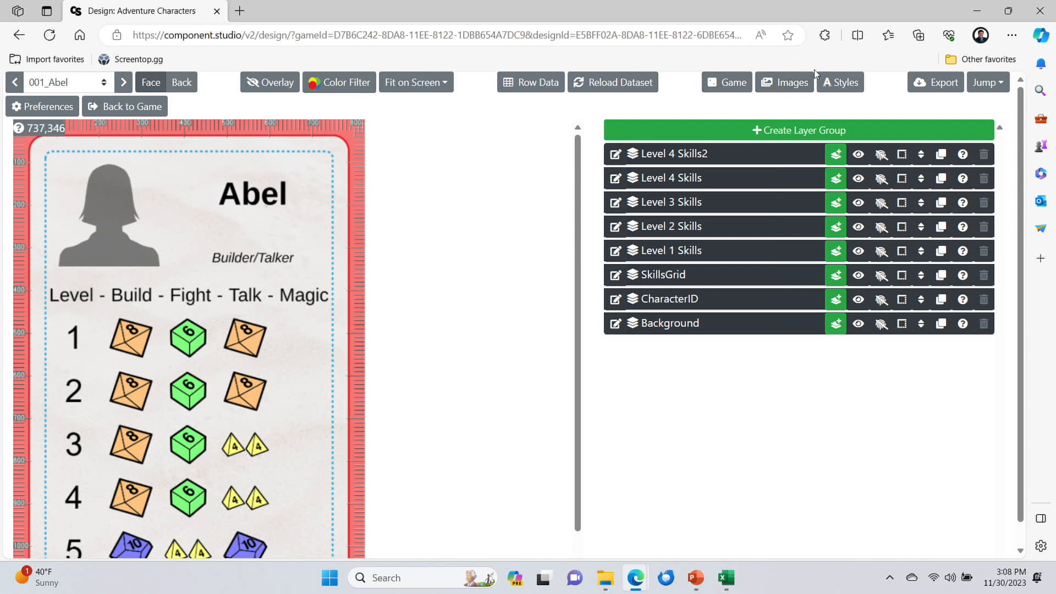
pyautogui.click(793, 88)
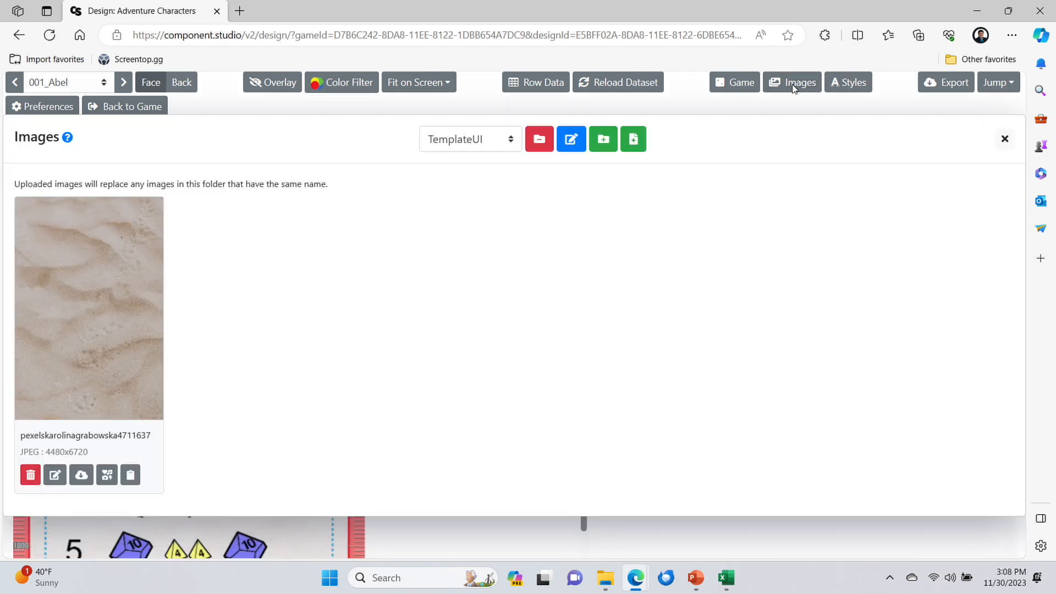
pyautogui.click(512, 148)
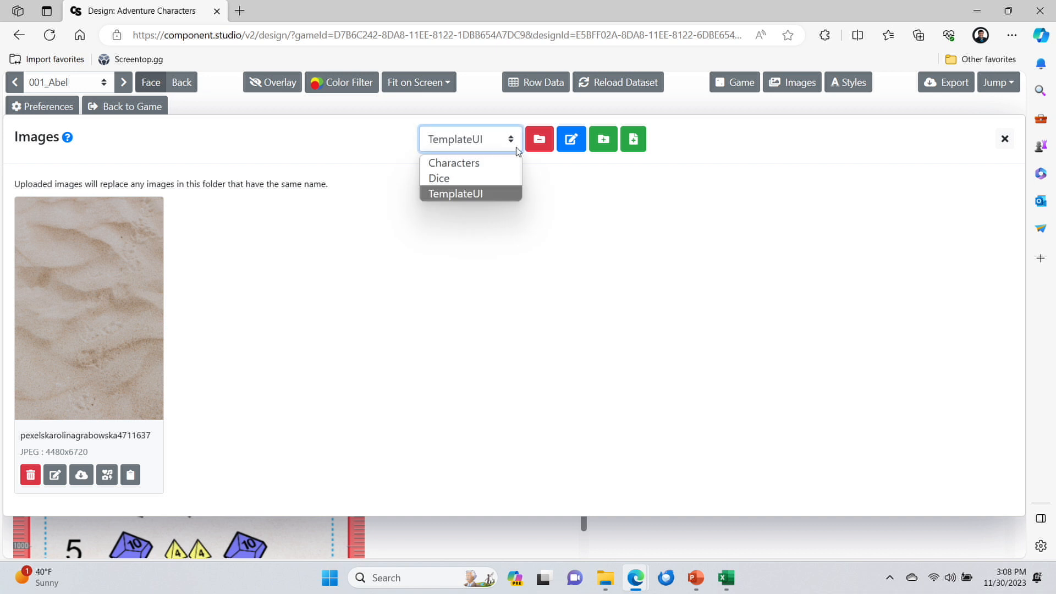
pyautogui.click(634, 142)
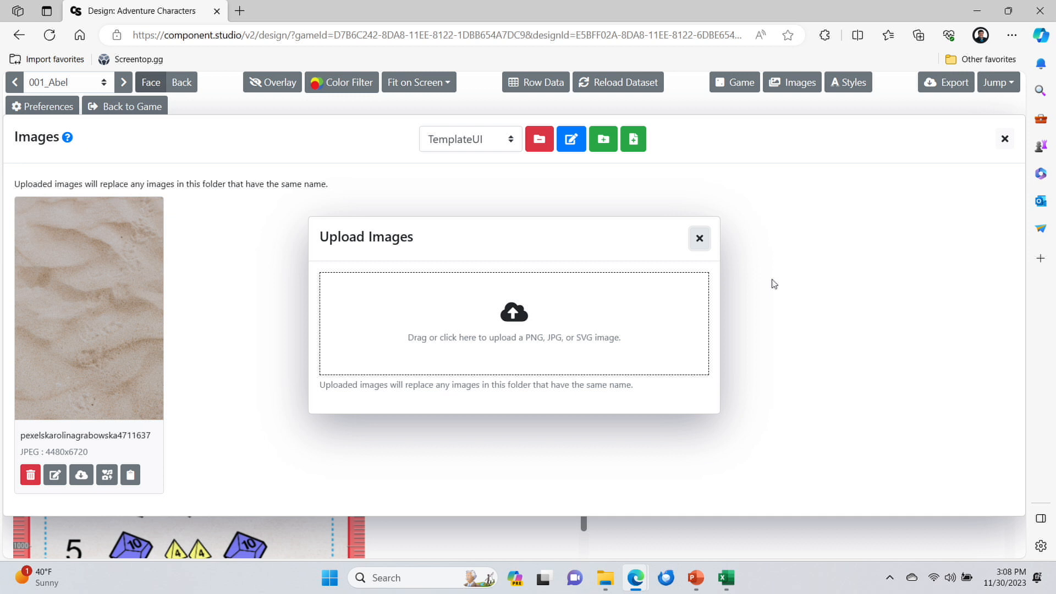
pyautogui.click(699, 240)
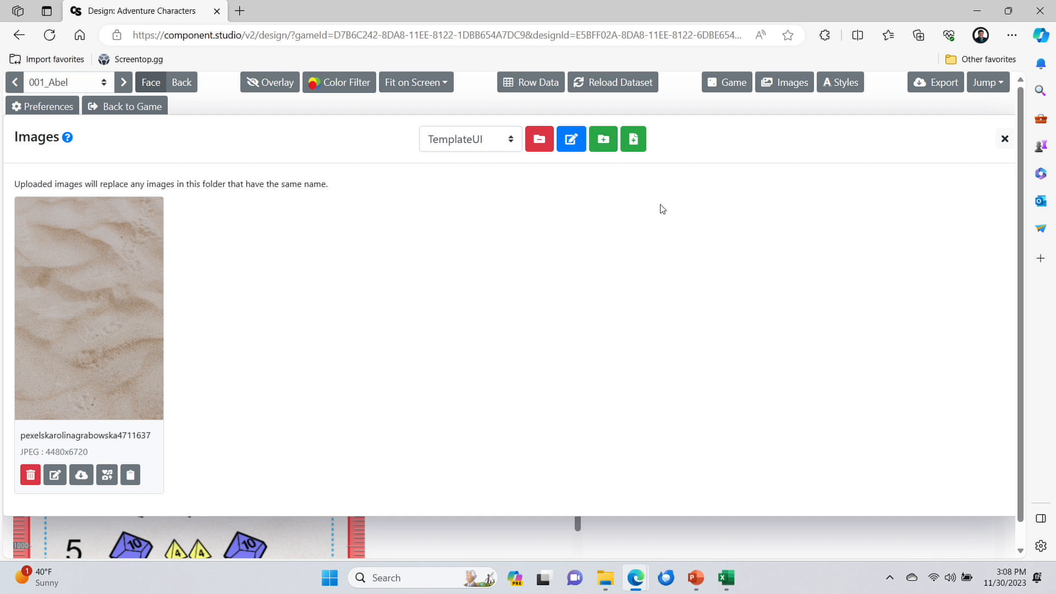
pyautogui.click(639, 143)
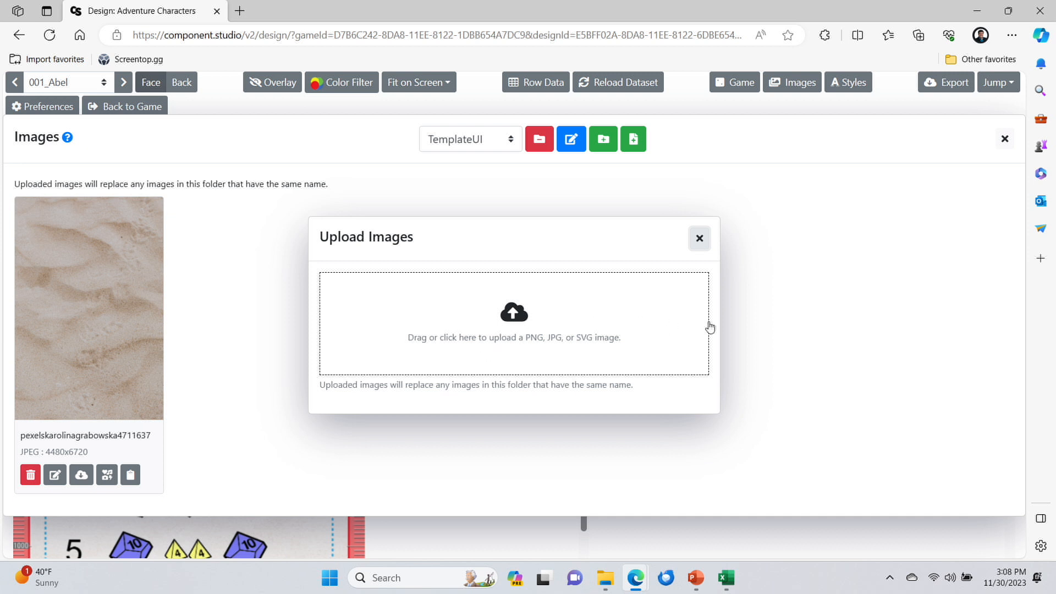
pyautogui.click(800, 316)
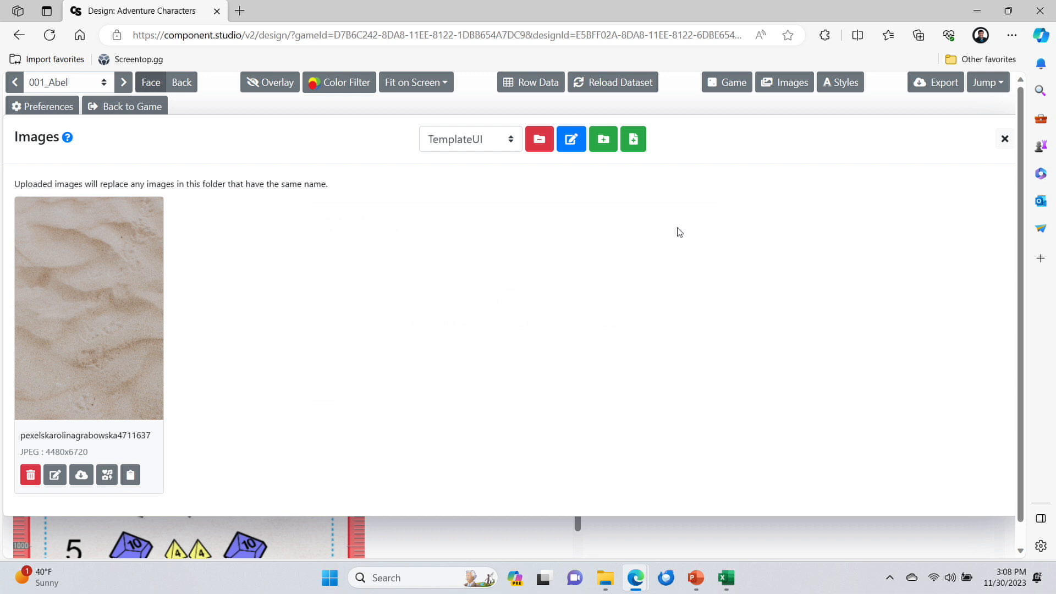
# Step: Display the Dice image folder and view the copyable properties of the CCAC_D6 image
pyautogui.click(511, 140)
pyautogui.click(485, 183)
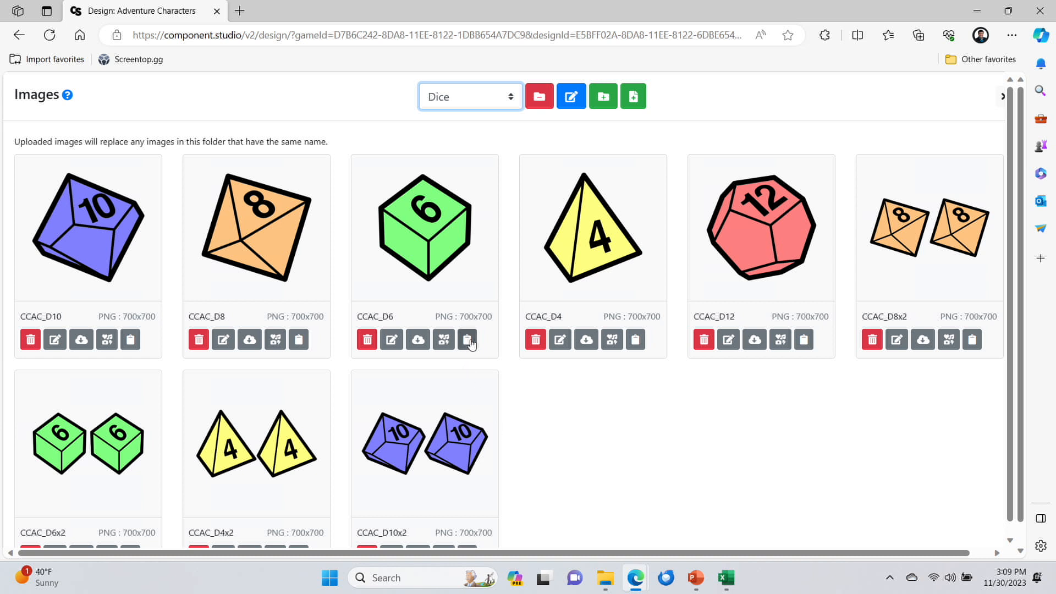
pyautogui.click(468, 341)
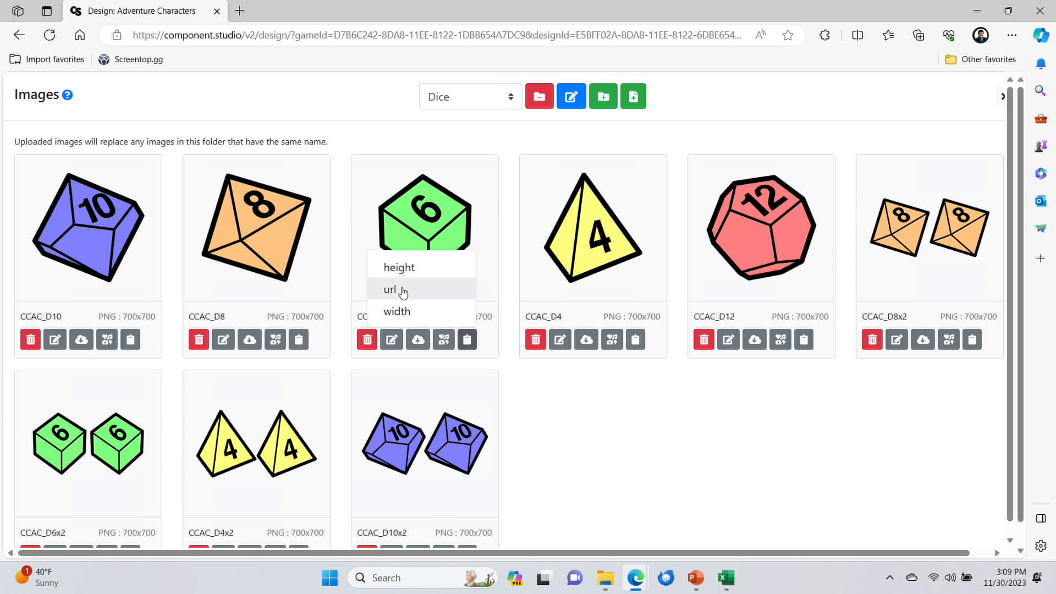
pyautogui.click(577, 409)
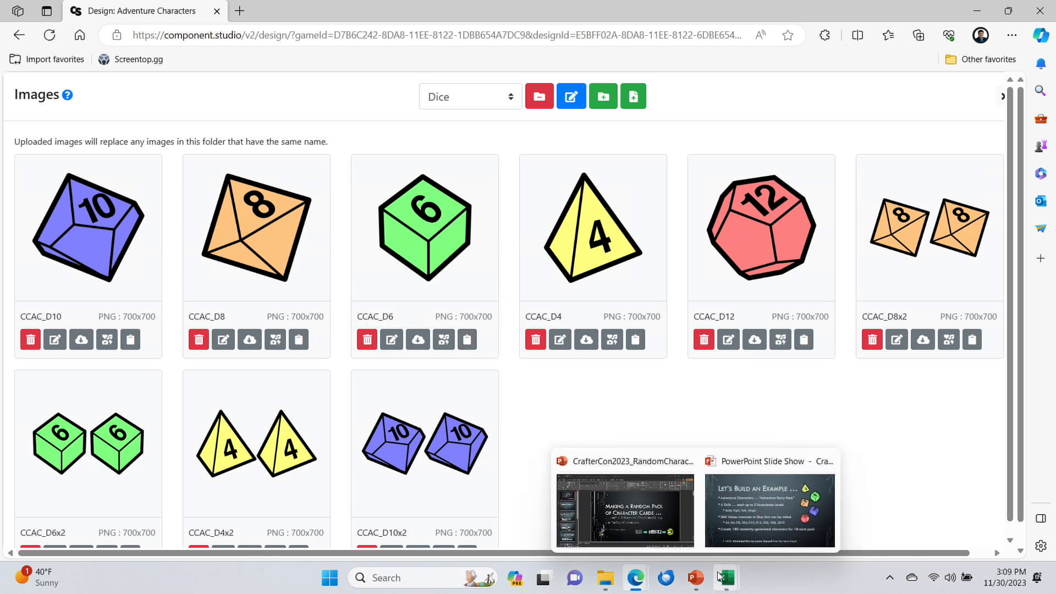
# Step: Switch to Excel and close the CrafterCon2023_RandomCharPack_Examples workbook
pyautogui.moveTo(724, 578)
pyautogui.click(544, 508)
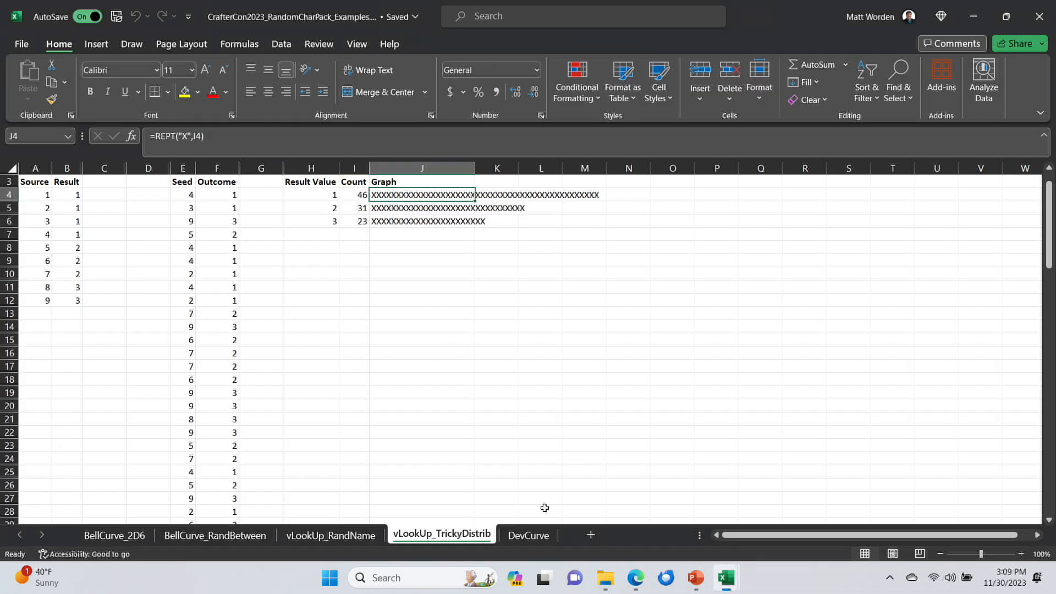
pyautogui.click(1039, 18)
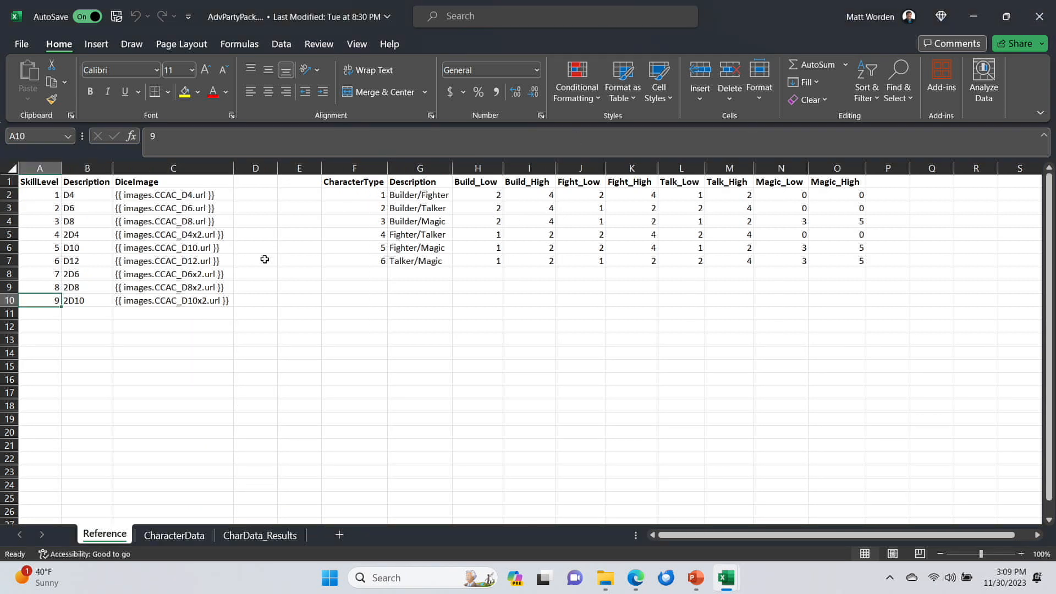
# Step: Inspect the D4 row's DiceImage reference on the Reference sheet and compare it with the Dice images in Component Studio
pyautogui.click(168, 199)
pyautogui.click(92, 198)
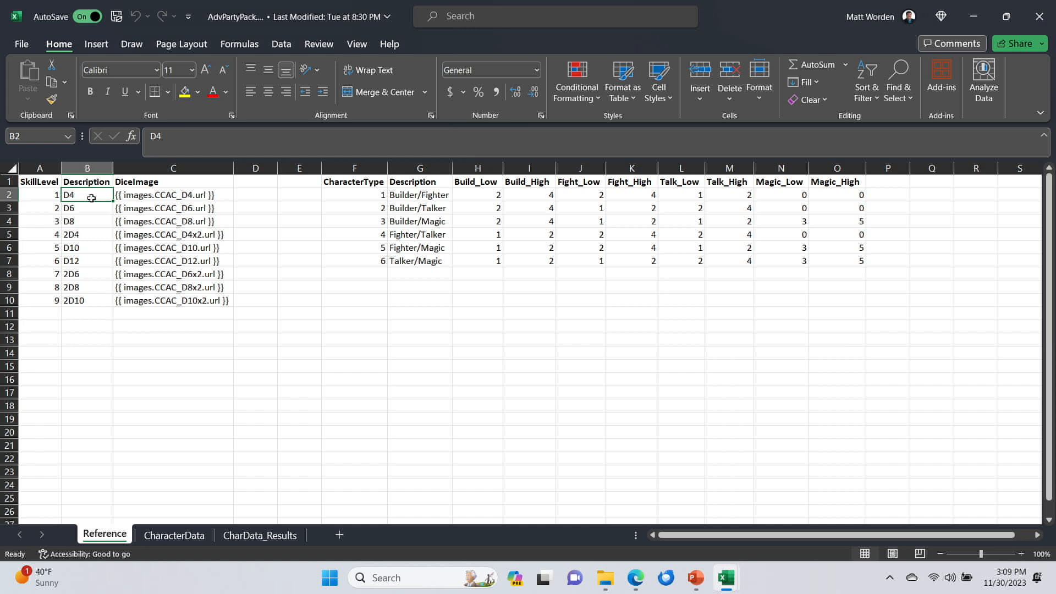
pyautogui.press('Right')
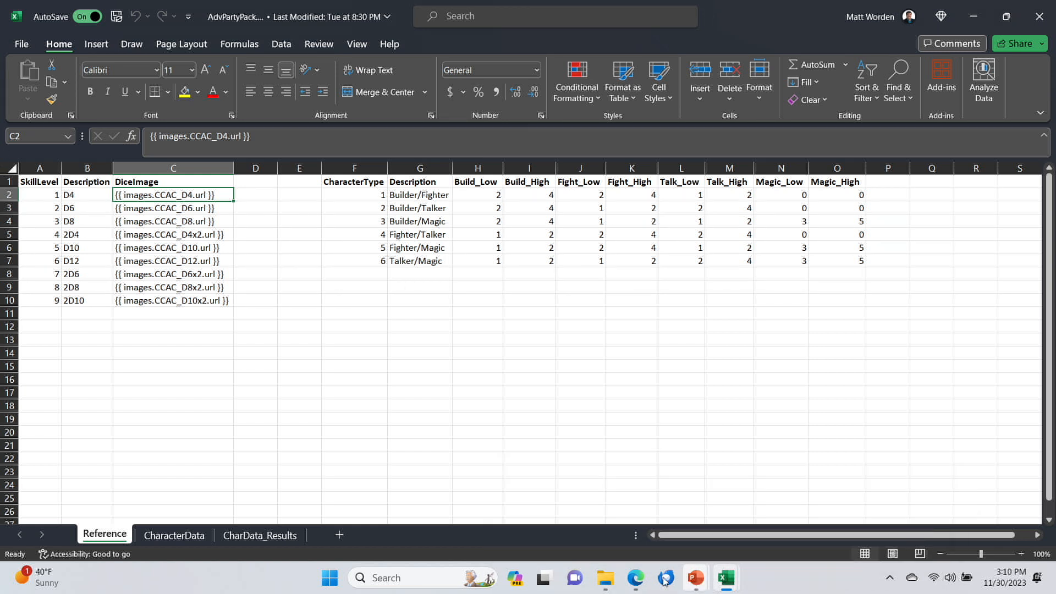
pyautogui.click(636, 580)
pyautogui.click(709, 512)
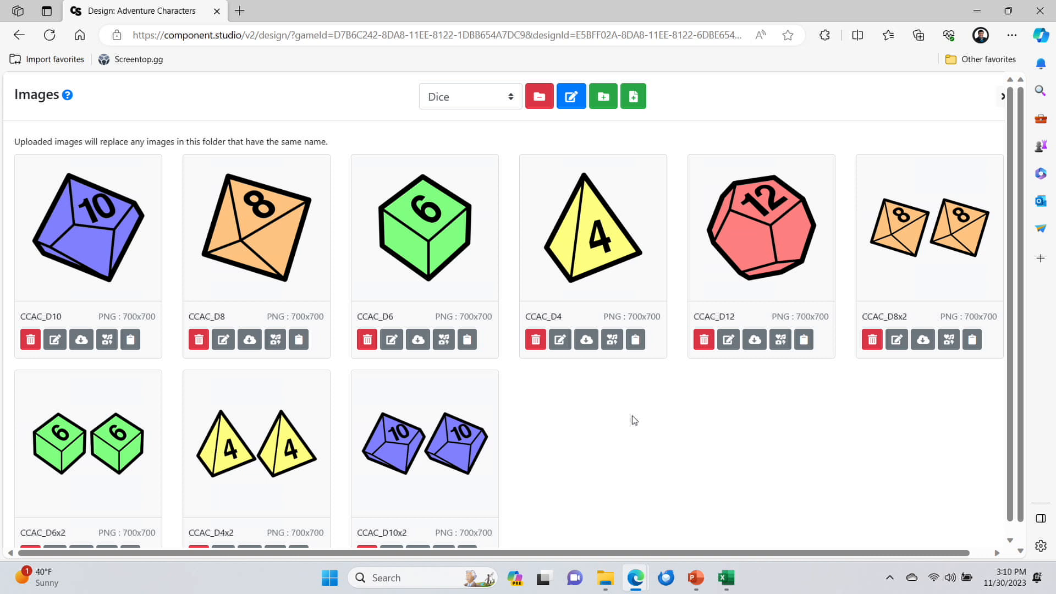
# Step: Switch to the DC_SCL_CardStats_v5.xlsx workbook in Excel and close it
pyautogui.click(732, 583)
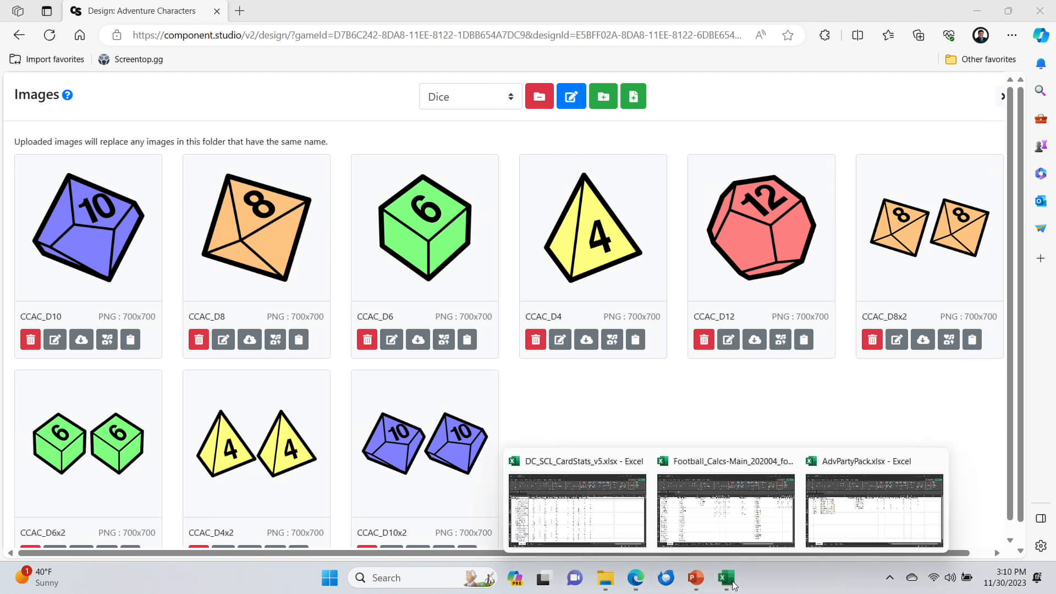
pyautogui.click(620, 512)
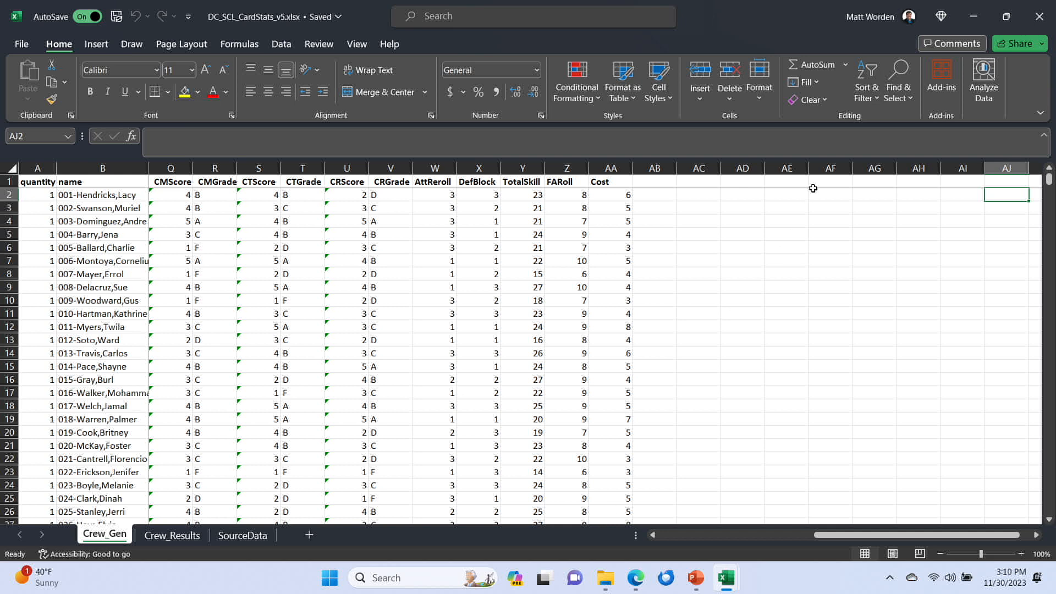
pyautogui.click(1041, 16)
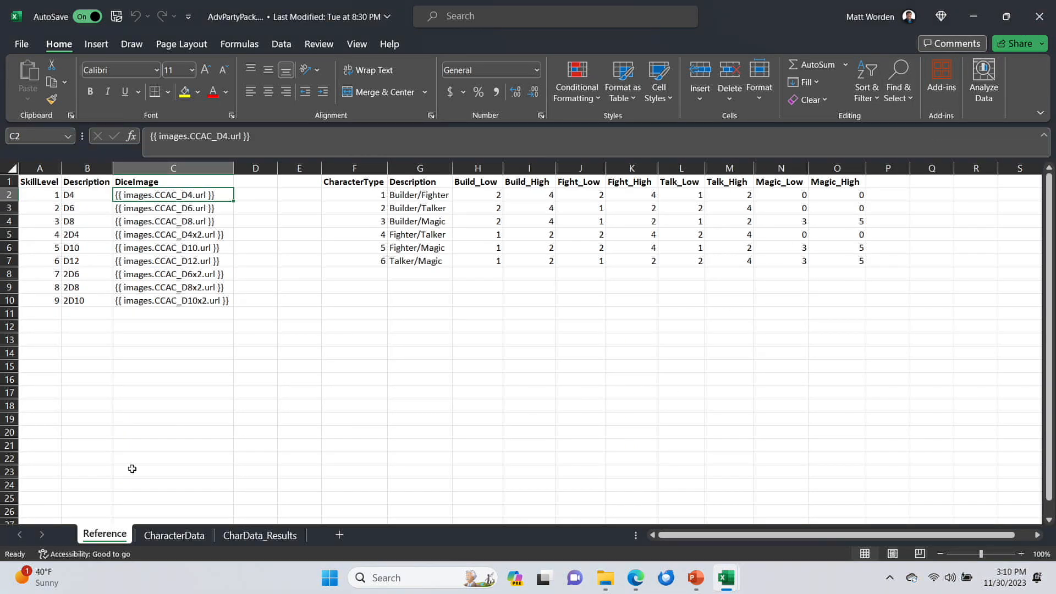
# Step: Display the CharacterData sheet and go to the first character record in cell C2
pyautogui.click(158, 536)
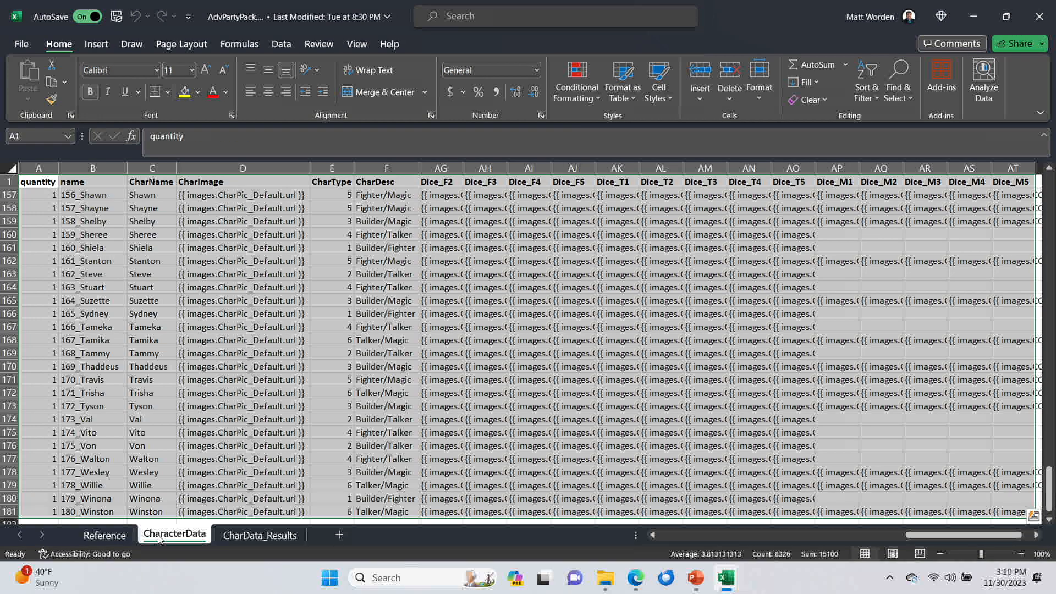
pyautogui.click(94, 220)
pyautogui.doubleClick(94, 220)
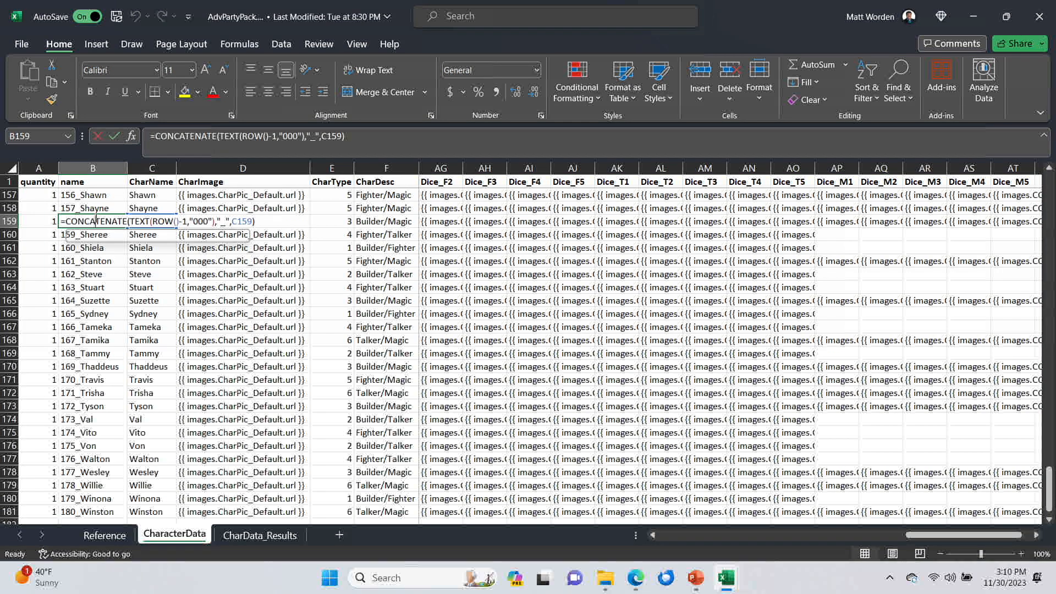
pyautogui.press('Tab')
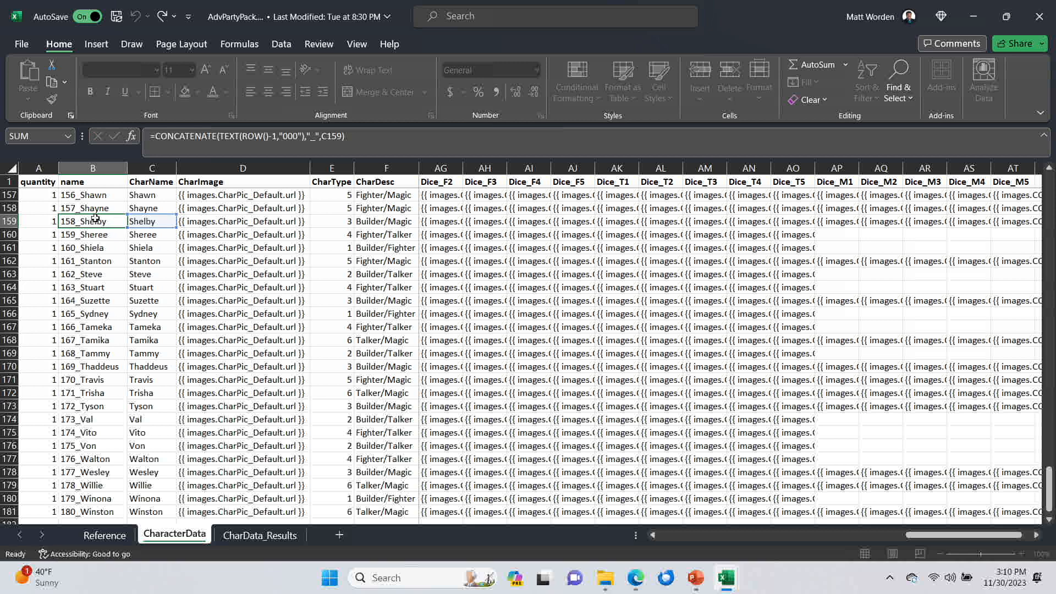
pyautogui.hotkey('ctrl', 'Up')
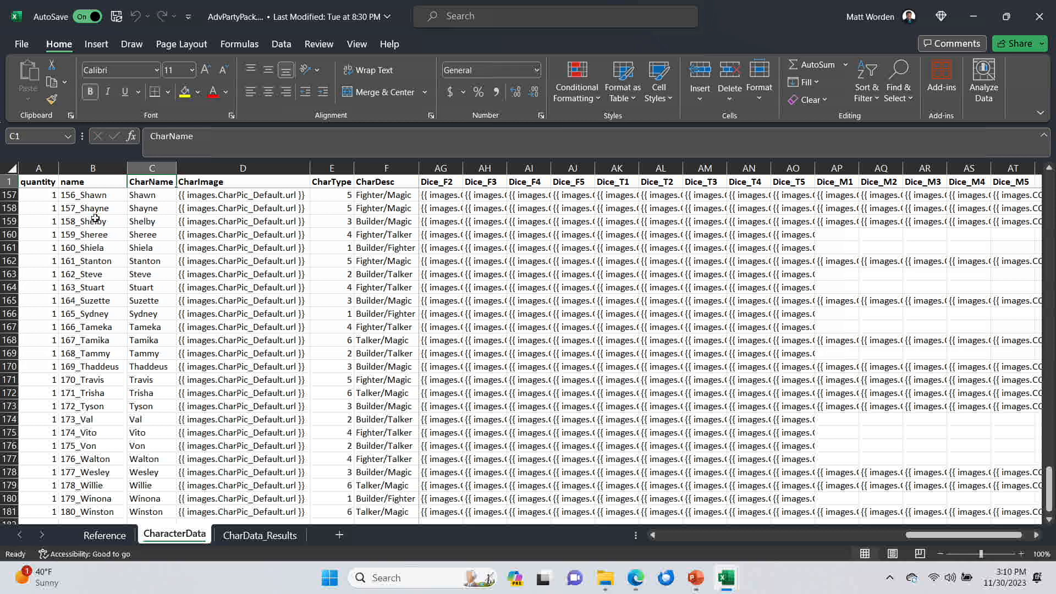
pyautogui.press('Down')
pyautogui.hotkey('ctrl', 'Down')
pyautogui.hotkey('ctrl', 'Up')
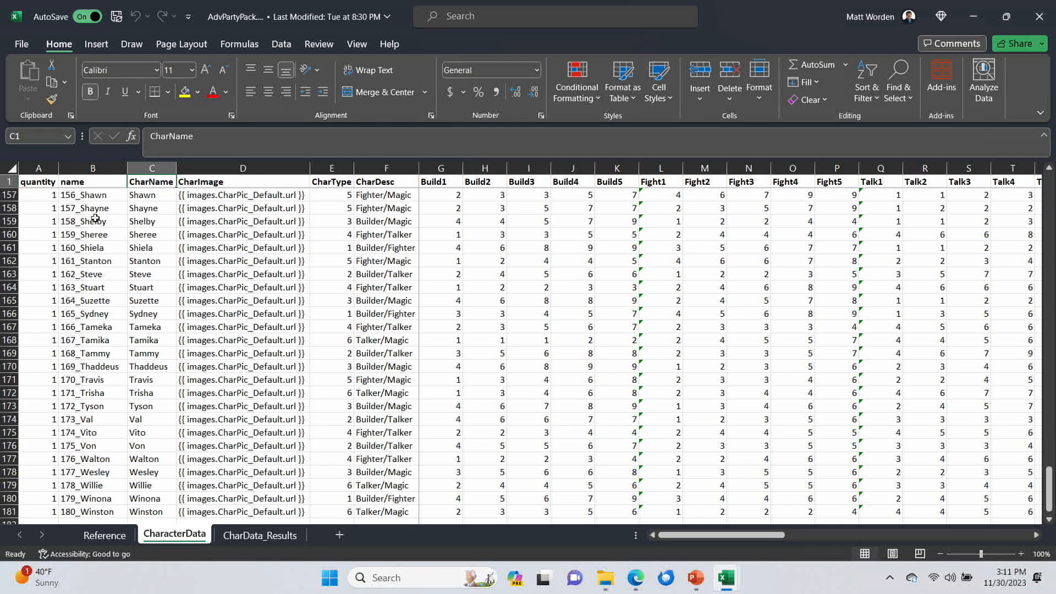
pyautogui.press('Down')
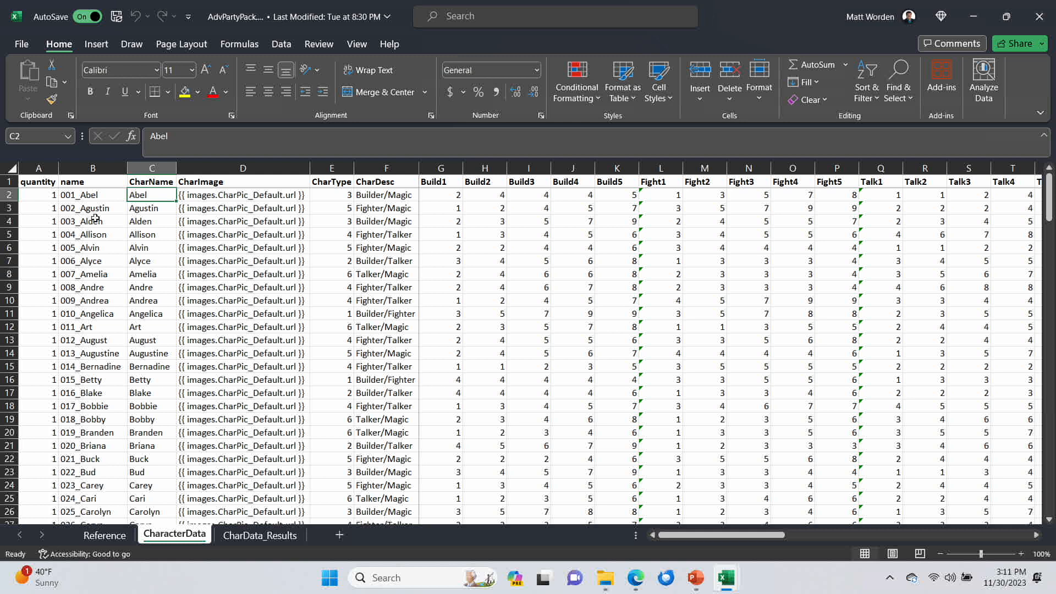
# Step: Inspect the quantity column header and the CONCATENATE formula for the name in cell B2
pyautogui.press('Left')
pyautogui.press('Left')
pyautogui.press('Up')
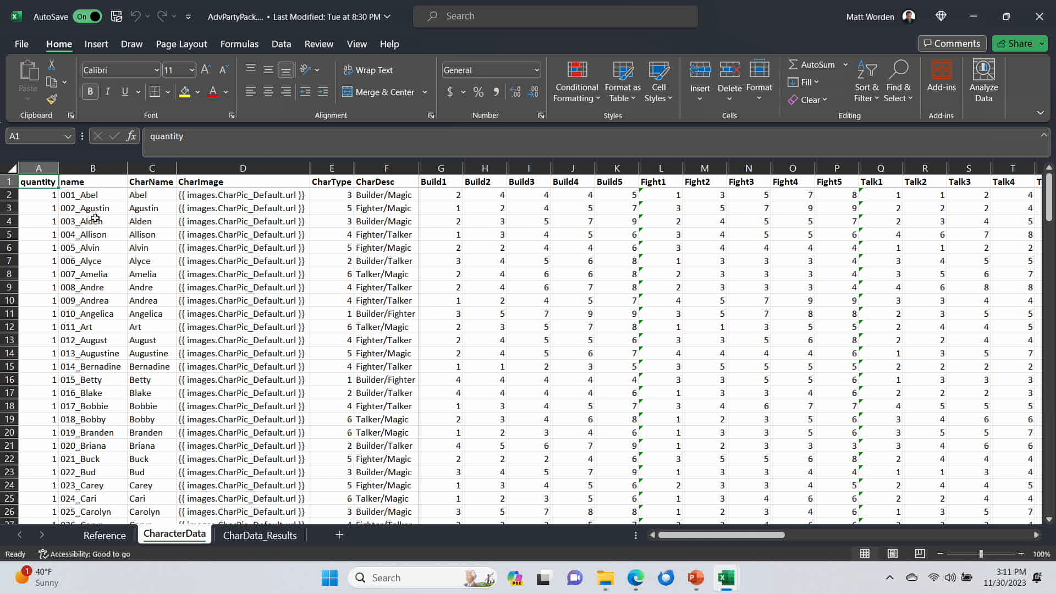
pyautogui.press('Right')
pyautogui.press('Down')
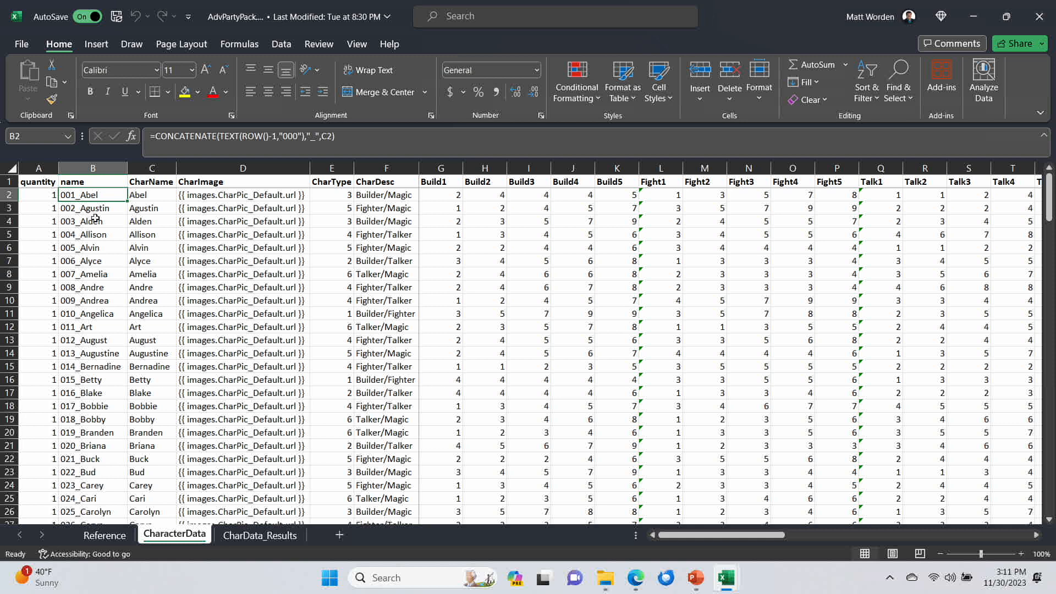
# Step: Switch to Component Studio, leave the Dice images view and display the card for record 010
pyautogui.hotkey('alt', 'Tab')
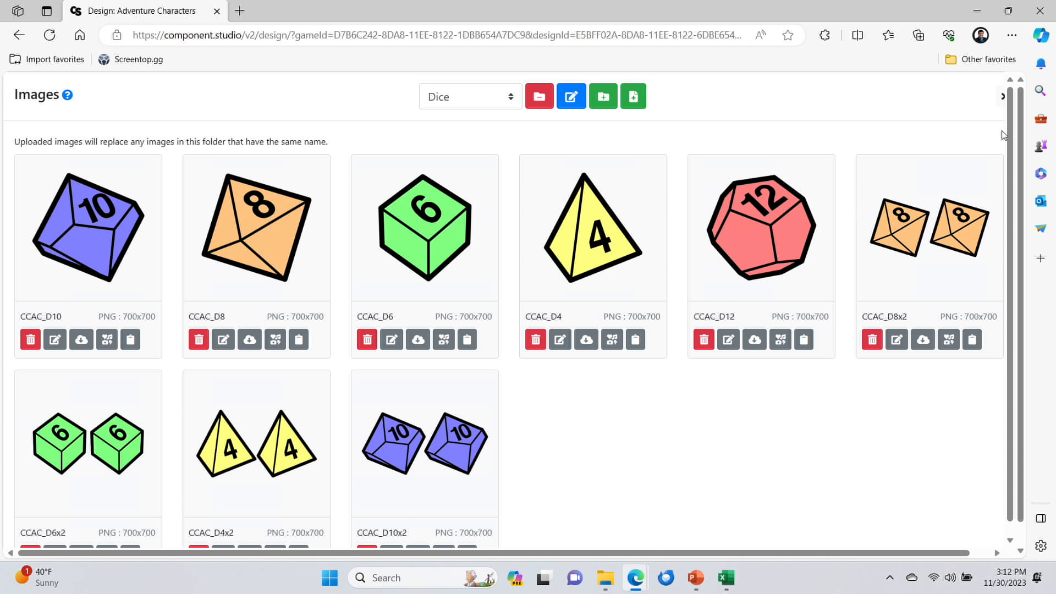
pyautogui.scroll(-1, 1011, 140)
pyautogui.scroll(1, 996, 176)
pyautogui.click(851, 99)
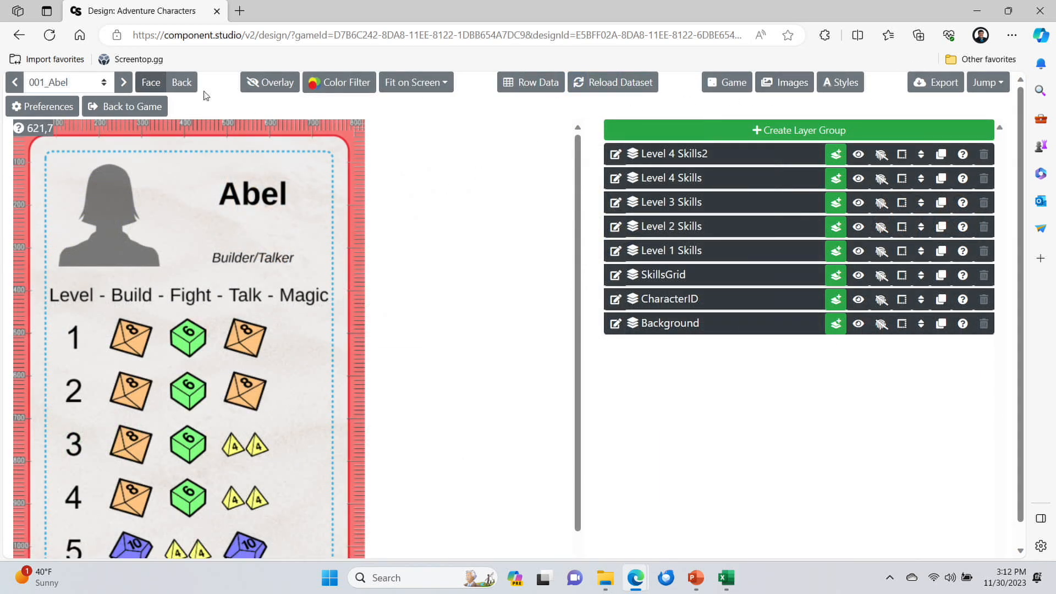
pyautogui.click(105, 85)
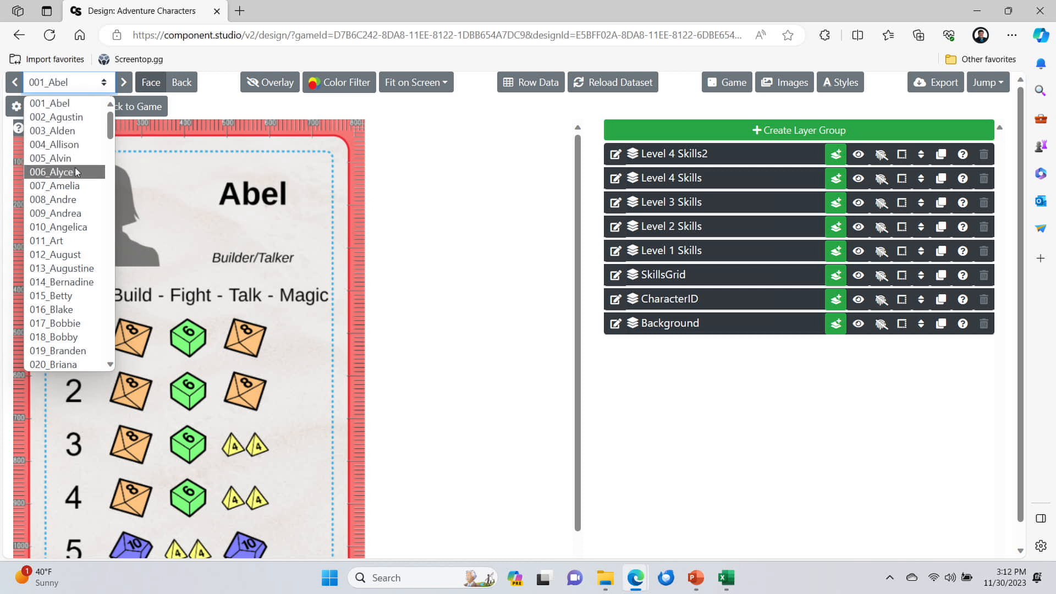
pyautogui.click(75, 228)
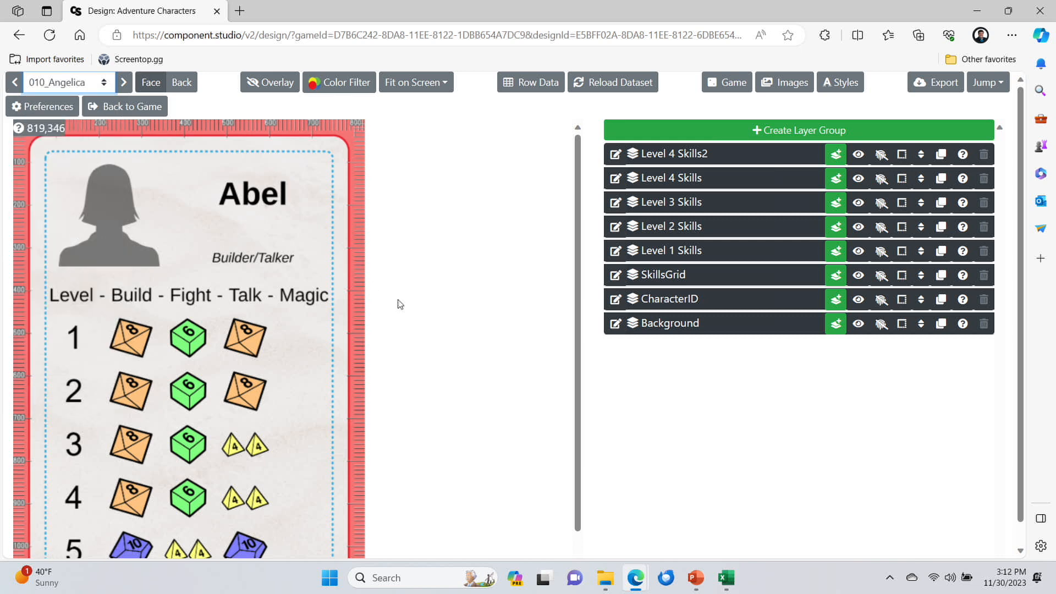
# Step: Switch to the AdvPartyPack workbook in Excel and inspect the CharType and CharDesc formulas in E2 and F2
pyautogui.moveTo(739, 585)
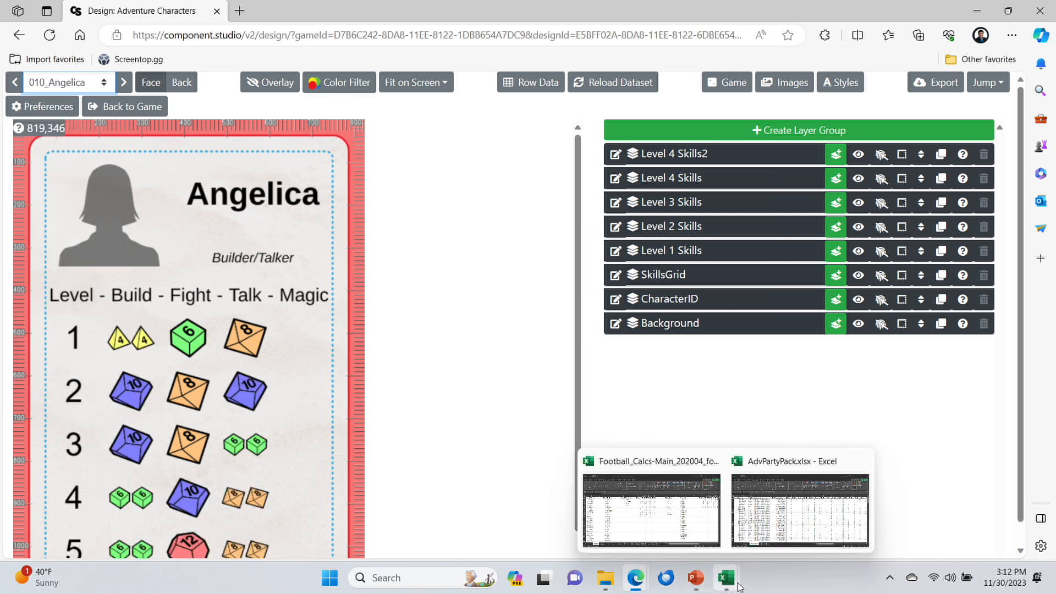
pyautogui.click(780, 528)
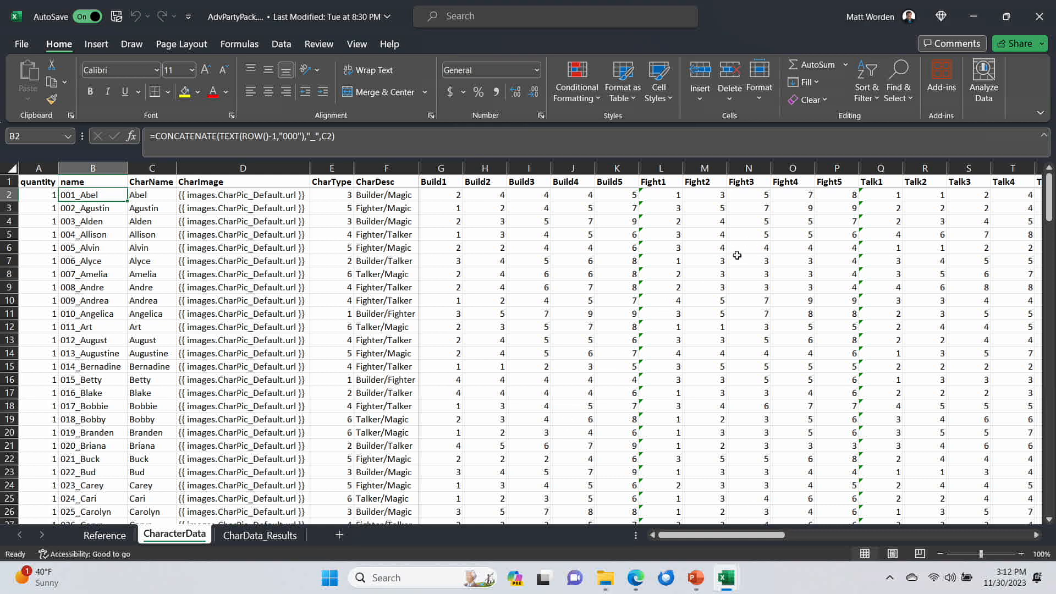
pyautogui.press('Right')
pyautogui.press('Right')
pyautogui.press('Right')
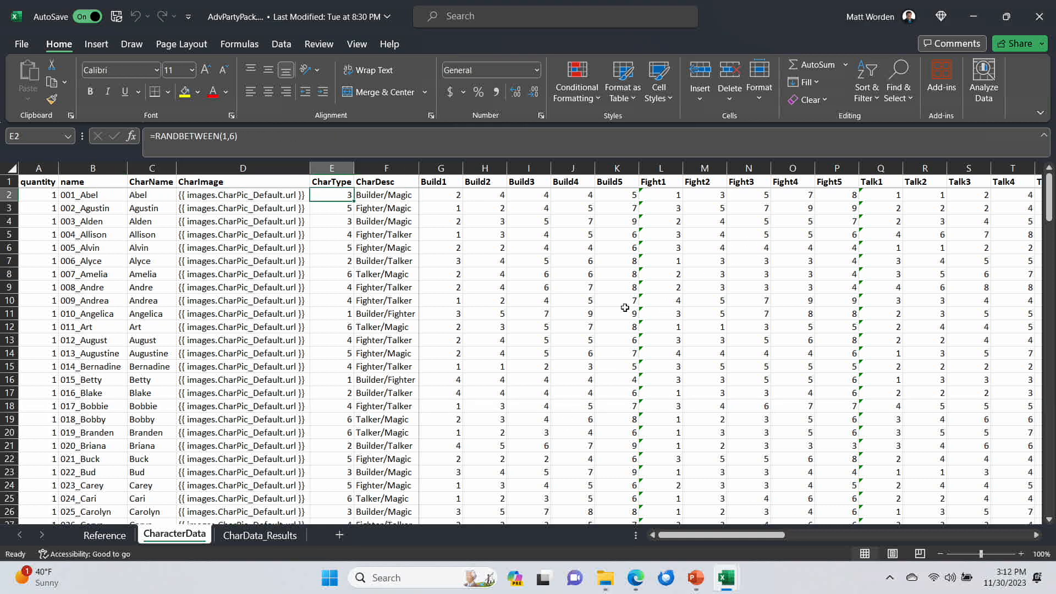
pyautogui.press('Up')
pyautogui.press('Down')
pyautogui.press('Up')
pyautogui.press('Down')
pyautogui.press('Right')
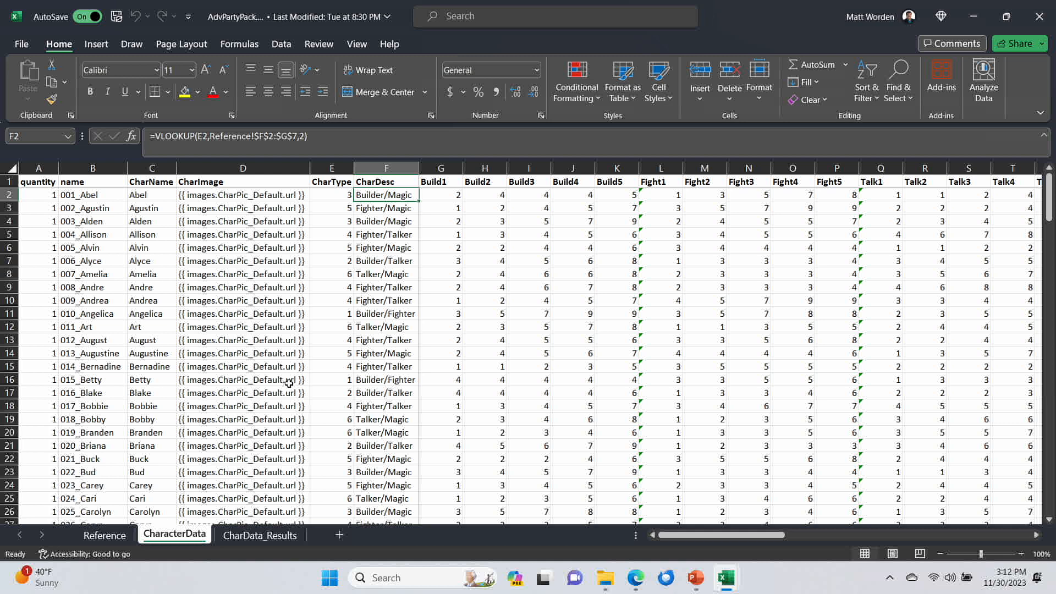
# Step: Inspect the Build1 formula in G2 and compare it with the character type columns
pyautogui.press('Right')
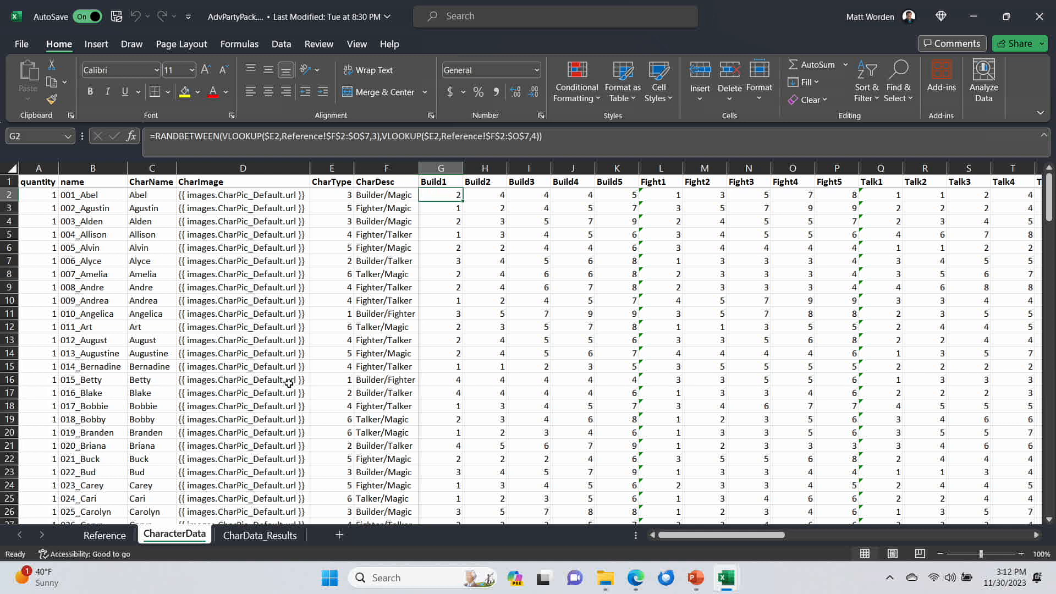
pyautogui.press('Left')
pyautogui.press('Left')
pyautogui.press('Right')
pyautogui.press('Right')
# Step: Examine the low and high Build, Fight, Talk and Magic values for the Builder/Fighter type on the Reference sheet
pyautogui.click(118, 542)
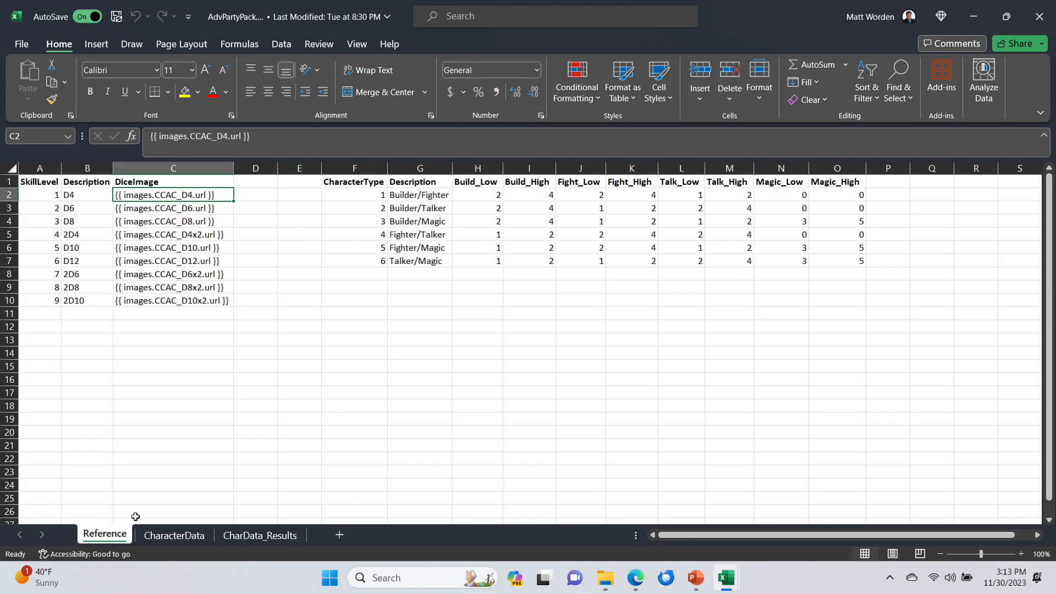
pyautogui.click(493, 194)
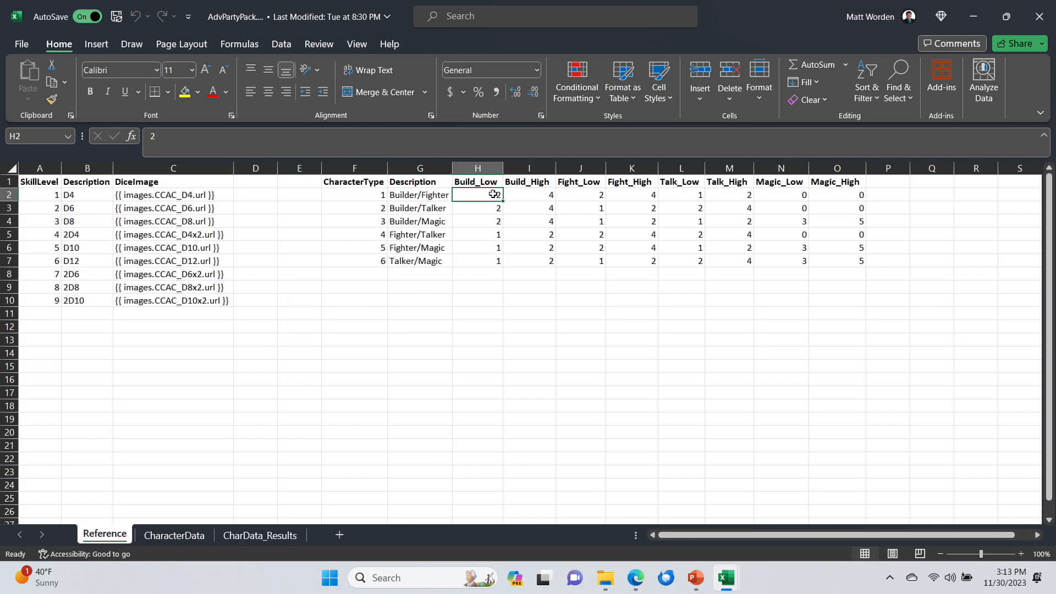
pyautogui.press('Right')
pyautogui.press('Left')
pyautogui.press('Right')
pyautogui.press('Right')
pyautogui.press('Right')
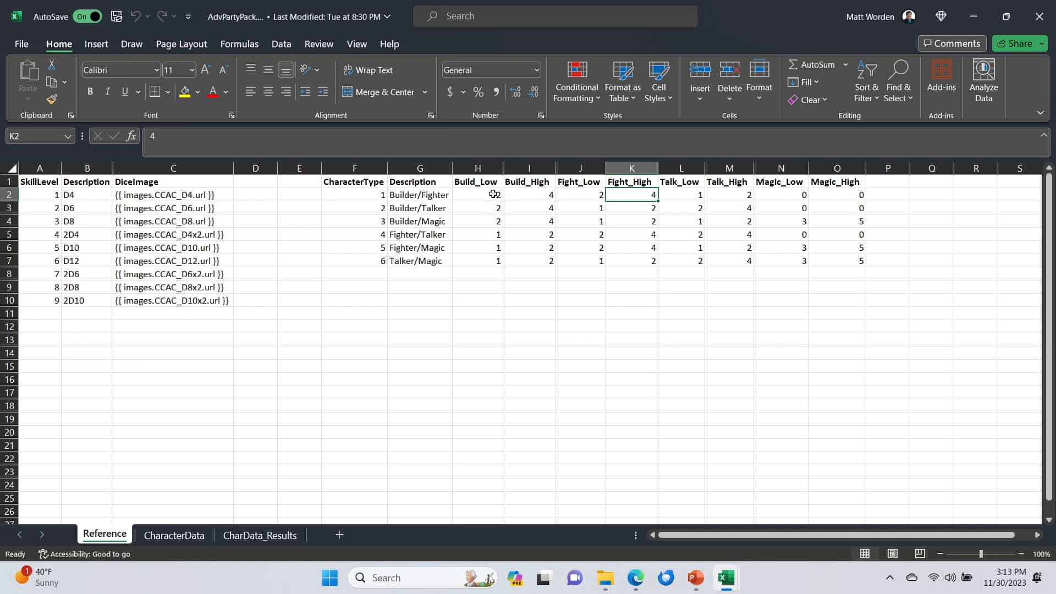
pyautogui.press('Left')
pyautogui.press('Right')
pyautogui.press('Right')
pyautogui.press('Right')
pyautogui.press('Right')
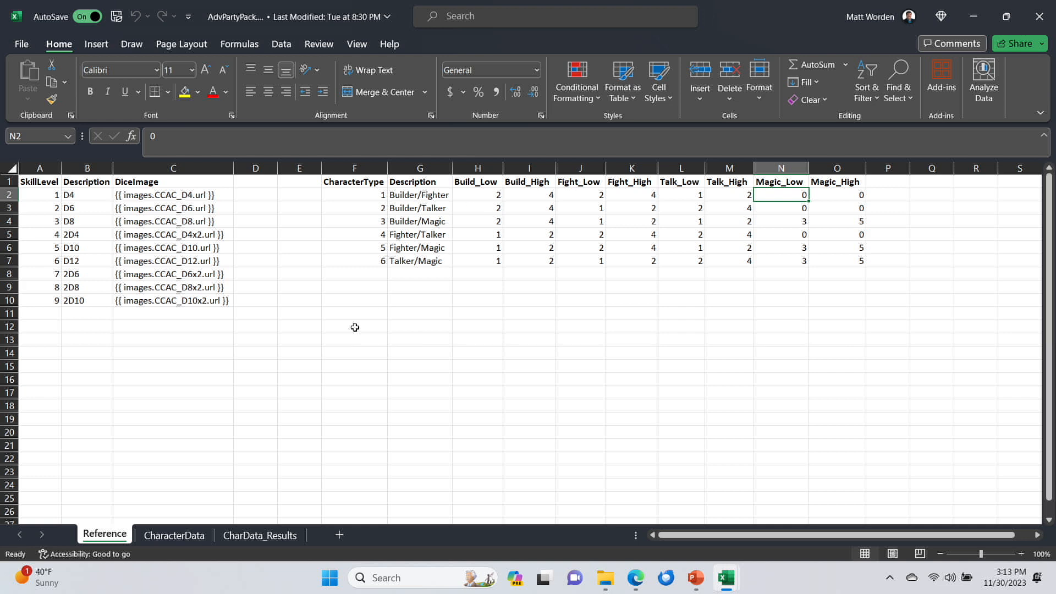
# Step: On the CharacterData sheet, inspect the Build2 formula in H2, highlighting its G2+RANDBETWEEN(0,2) part, and leave cell editing
pyautogui.click(181, 539)
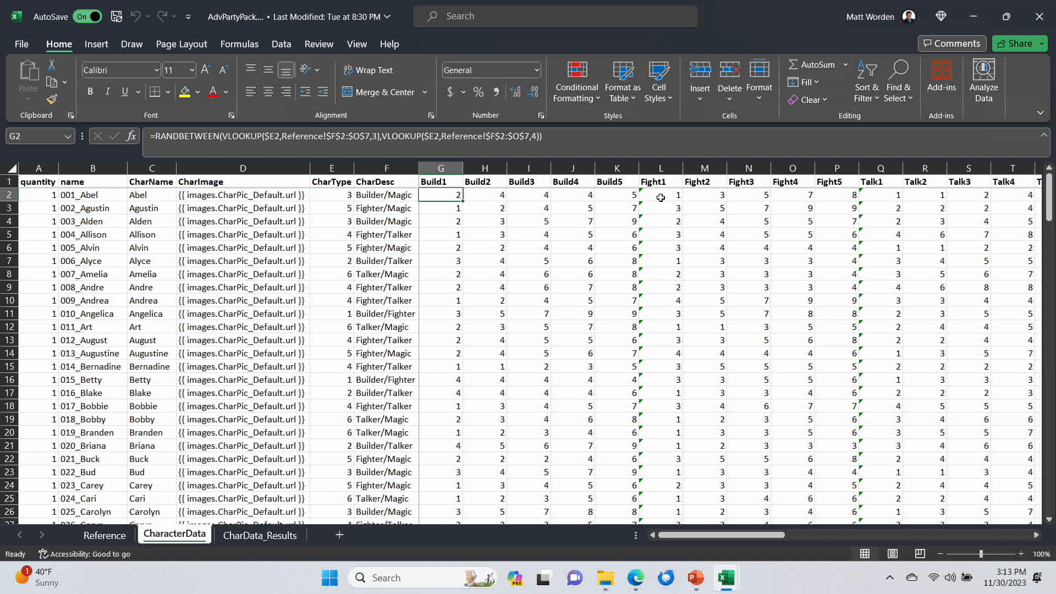
pyautogui.press('Right')
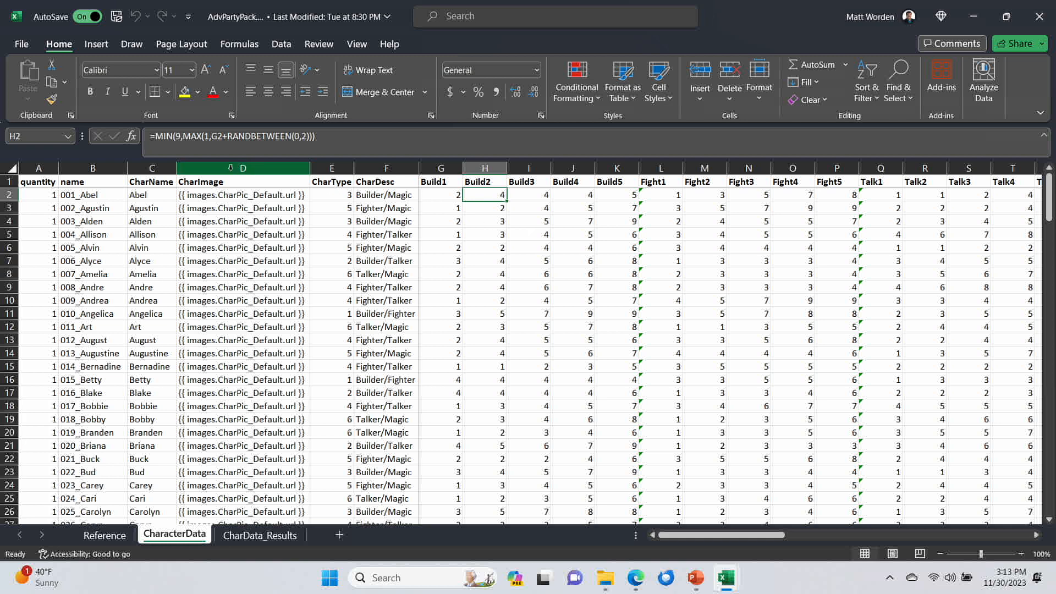
pyautogui.moveTo(213, 135); pyautogui.dragTo(310, 145)
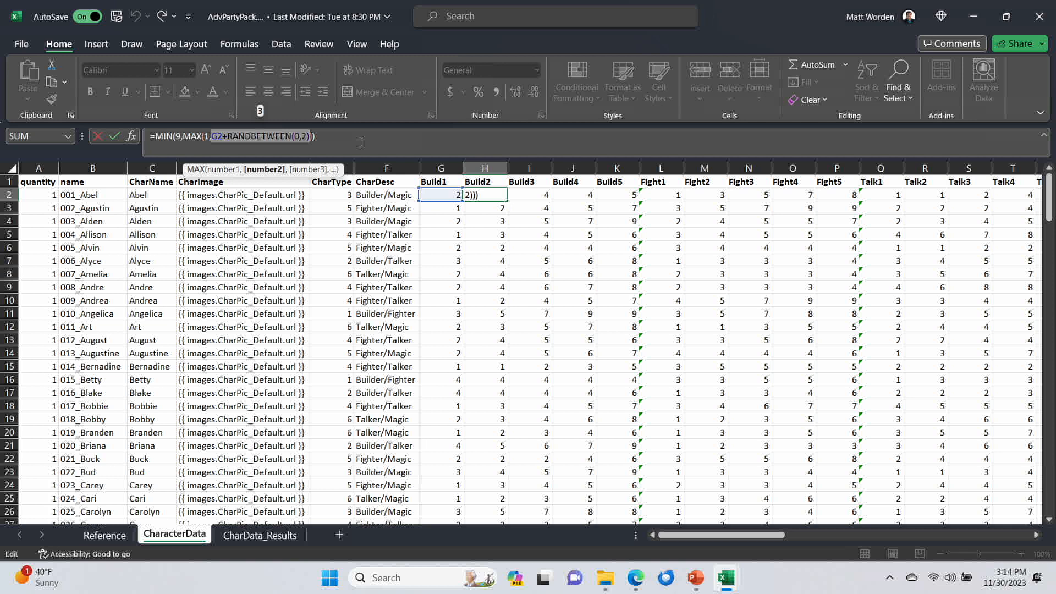
pyautogui.hotkey('ctrl', 'Left')
pyautogui.hotkey('ctrl', 'Left')
pyautogui.hotkey('ctrl', 'Left')
pyautogui.hotkey('ctrl', 'Left')
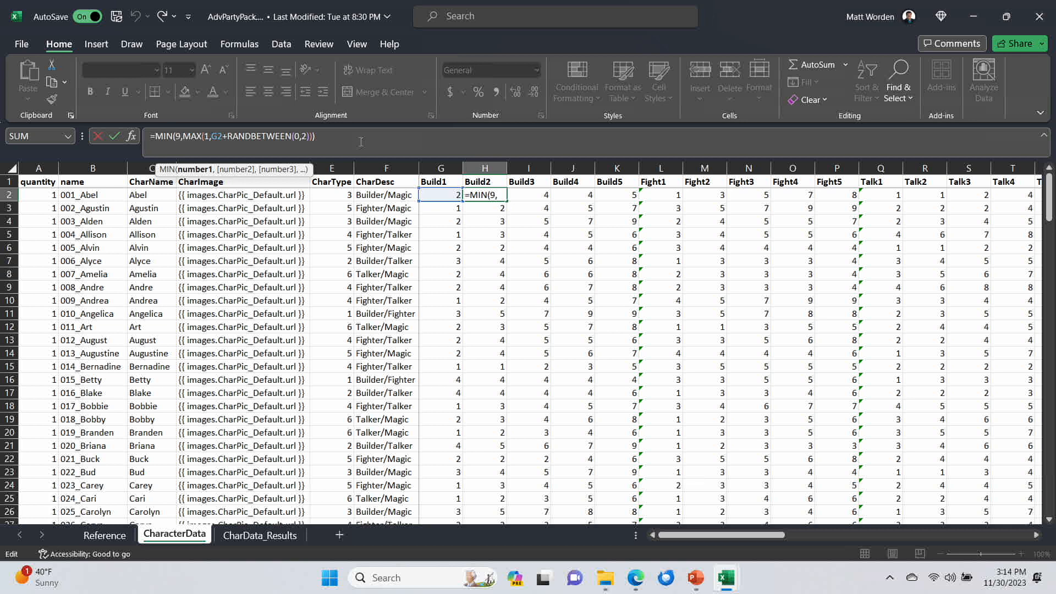
pyautogui.click(361, 142)
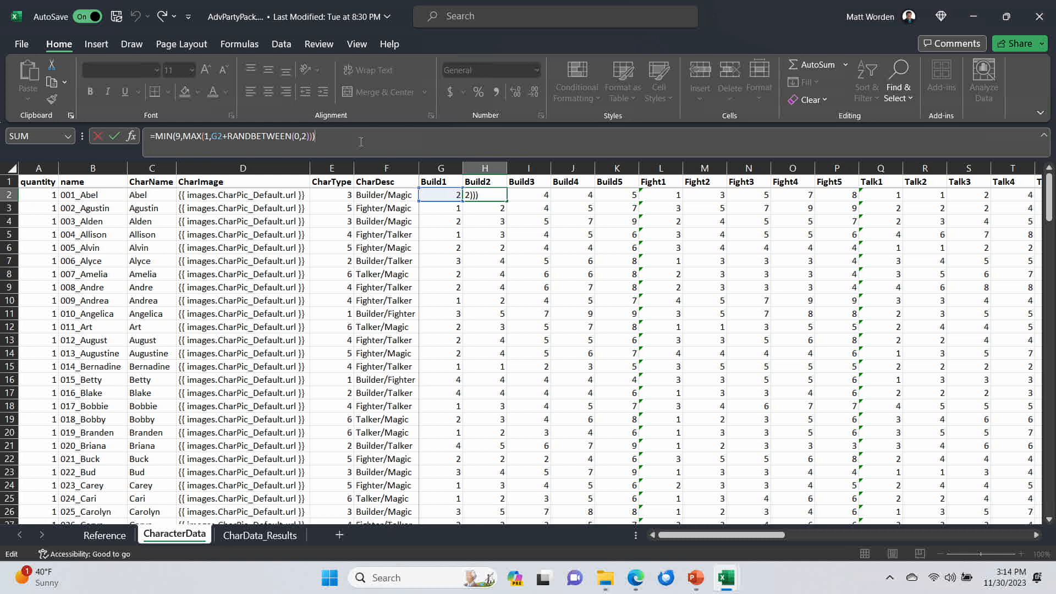
pyautogui.click(569, 231)
# Step: Look across row 5 from the Build skill columns through Fight, Talk and Magic to the Dice_B columns
pyautogui.press('Right')
pyautogui.press('Right')
pyautogui.press('Right')
pyautogui.press('Right')
pyautogui.press('Right')
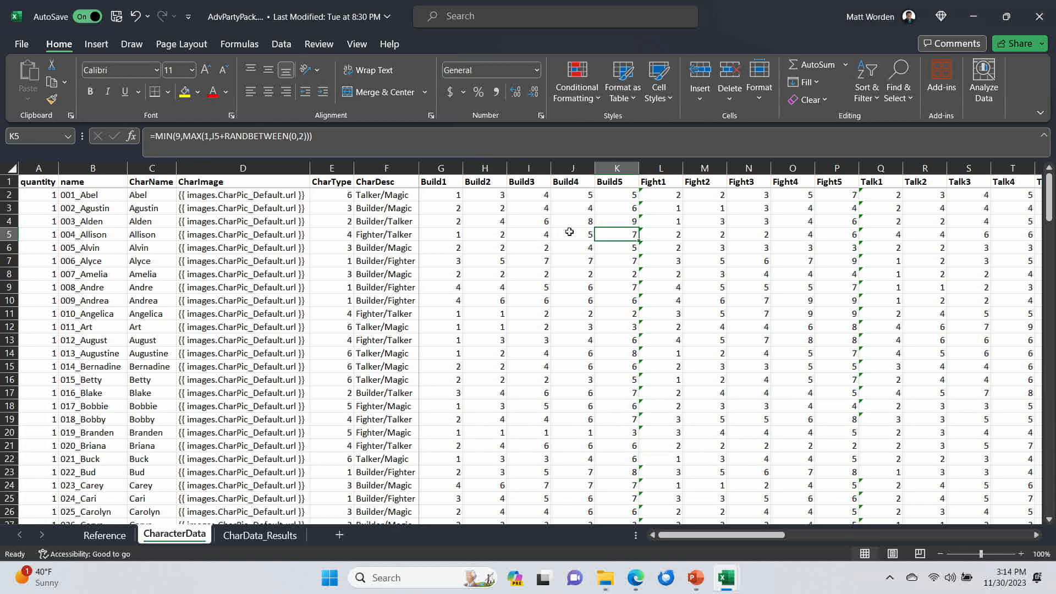
pyautogui.press('Right')
pyautogui.press('Right')
pyautogui.press('Right')
pyautogui.press('Right')
pyautogui.press('Right')
pyautogui.press('Right')
pyautogui.press('Right')
pyautogui.press('Right')
pyautogui.press('Right')
pyautogui.press('Right')
pyautogui.press('Right')
pyautogui.press('Right')
pyautogui.press('Right')
pyautogui.press('Right')
pyautogui.press('Right')
pyautogui.press('Right')
pyautogui.press('Left')
pyautogui.press('Left')
pyautogui.press('Left')
pyautogui.press('Left')
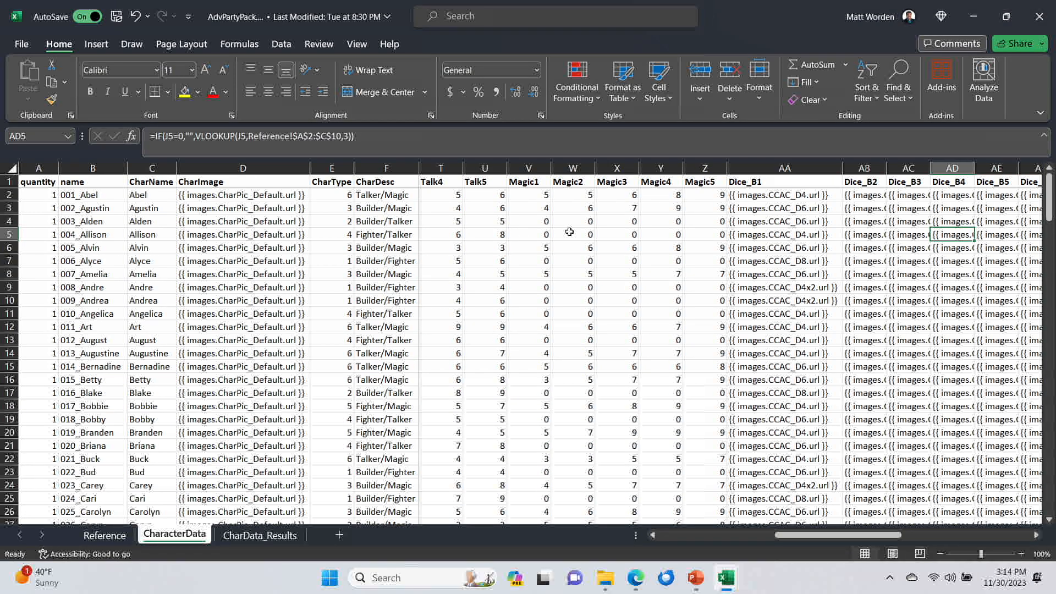
# Step: Inspect the Magic5 formula in Z2 that handles characters without magic
pyautogui.press('Up')
pyautogui.press('Up')
pyautogui.press('Up')
pyautogui.press('Left')
pyautogui.press('Up')
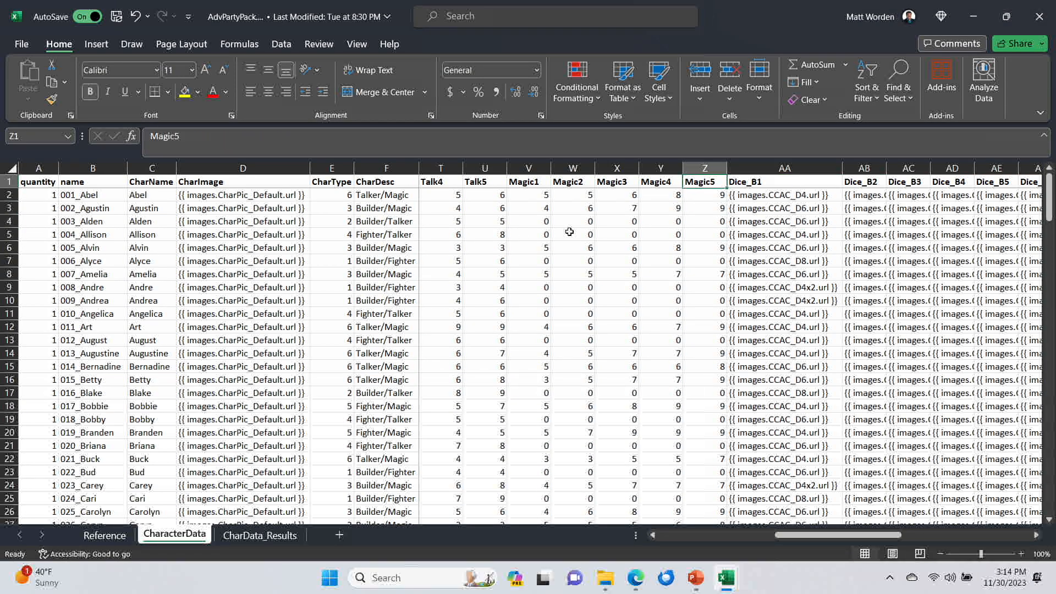
pyautogui.press('Down')
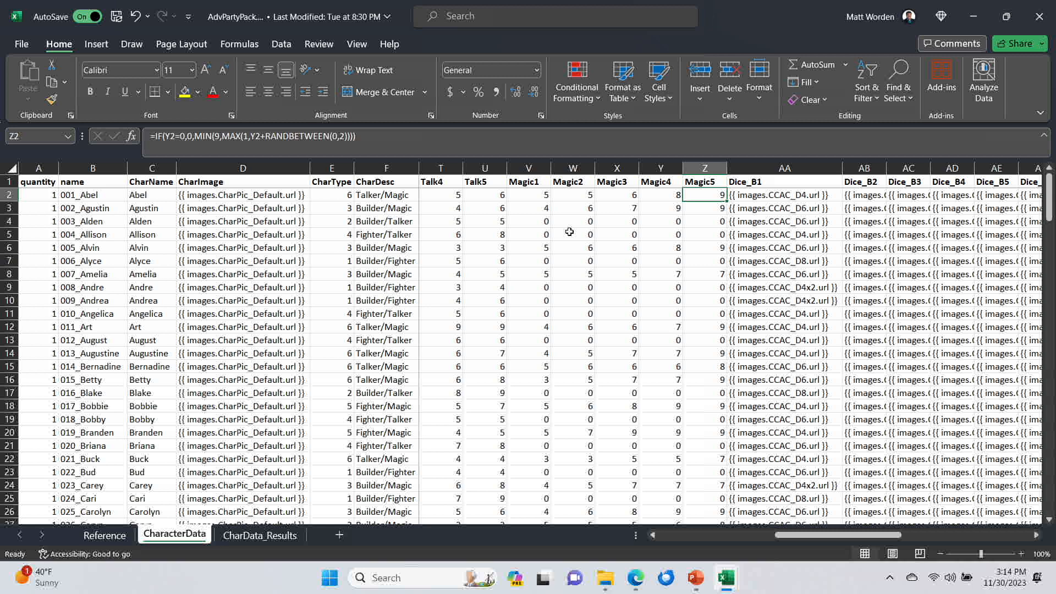
# Step: Inspect the dice image VLOOKUP formulas along row 2 from Dice_B1 to the Dice_M columns and return to AA2
pyautogui.press('Right')
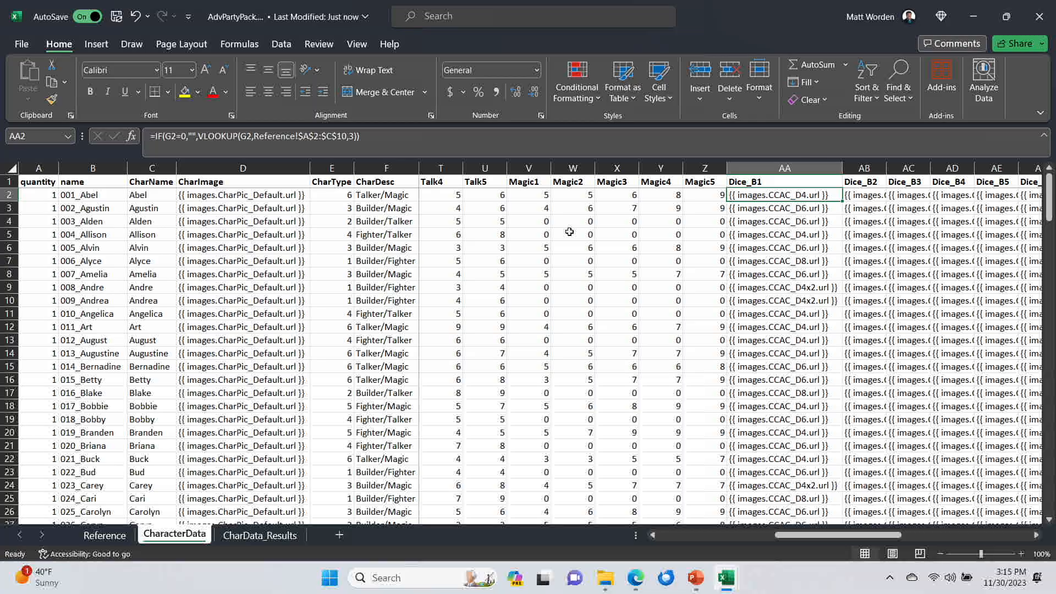
pyautogui.press('Right')
pyautogui.press('Right')
pyautogui.press('Right')
pyautogui.press('Right')
pyautogui.press('Right')
pyautogui.press('Right')
pyautogui.press('Right')
pyautogui.press('Right')
pyautogui.press('Right')
pyautogui.press('Right')
pyautogui.press('Right')
pyautogui.press('Right')
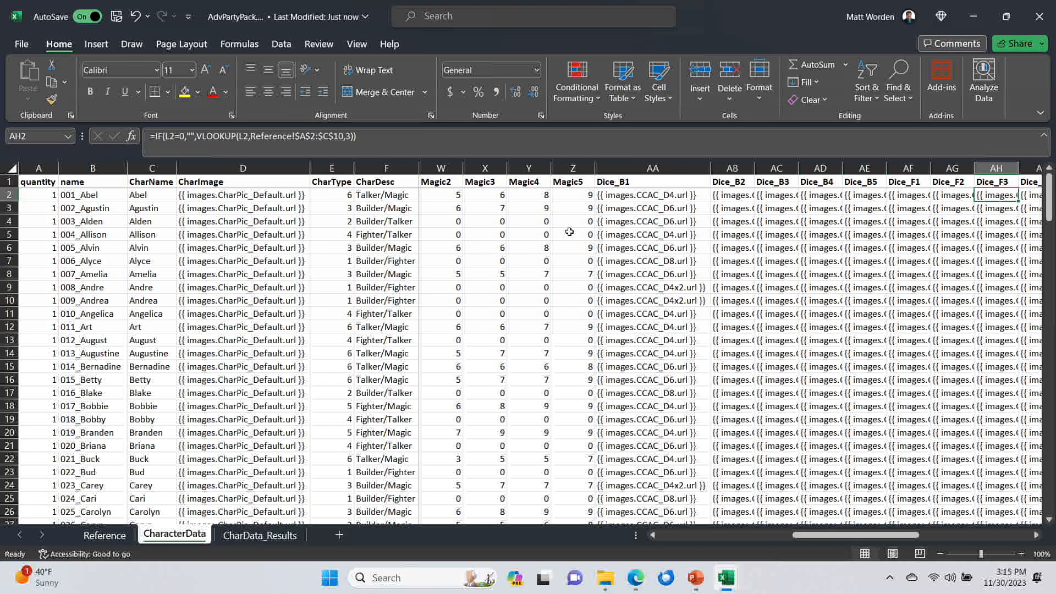
pyautogui.press('Right')
pyautogui.press('Right')
pyautogui.press('Right')
pyautogui.press('Right')
pyautogui.press('Right')
pyautogui.press('Right')
pyautogui.press('Right')
pyautogui.press('Right')
pyautogui.press('Right')
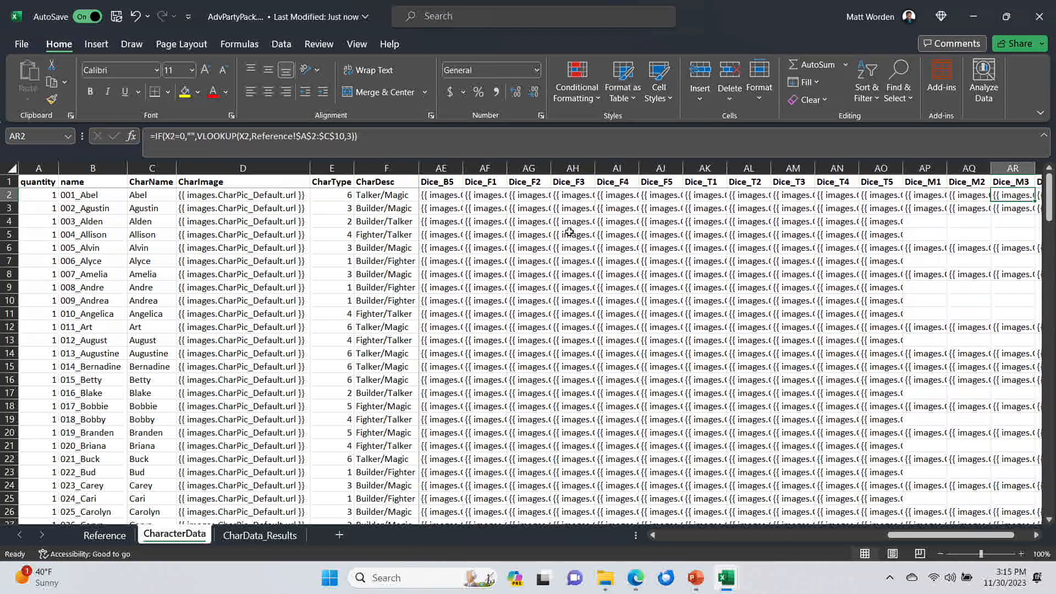
pyautogui.press('Left')
pyautogui.press('Left')
pyautogui.press('Left')
pyautogui.press('Left')
pyautogui.press('Left')
pyautogui.press('Left')
pyautogui.press('Left')
pyautogui.press('Left')
pyautogui.press('Left')
pyautogui.press('Left')
pyautogui.press('Left')
pyautogui.press('Left')
pyautogui.press('Left')
pyautogui.press('Left')
pyautogui.press('Left')
pyautogui.press('Left')
pyautogui.press('Left')
pyautogui.press('Left')
pyautogui.press('Left')
pyautogui.press('Left')
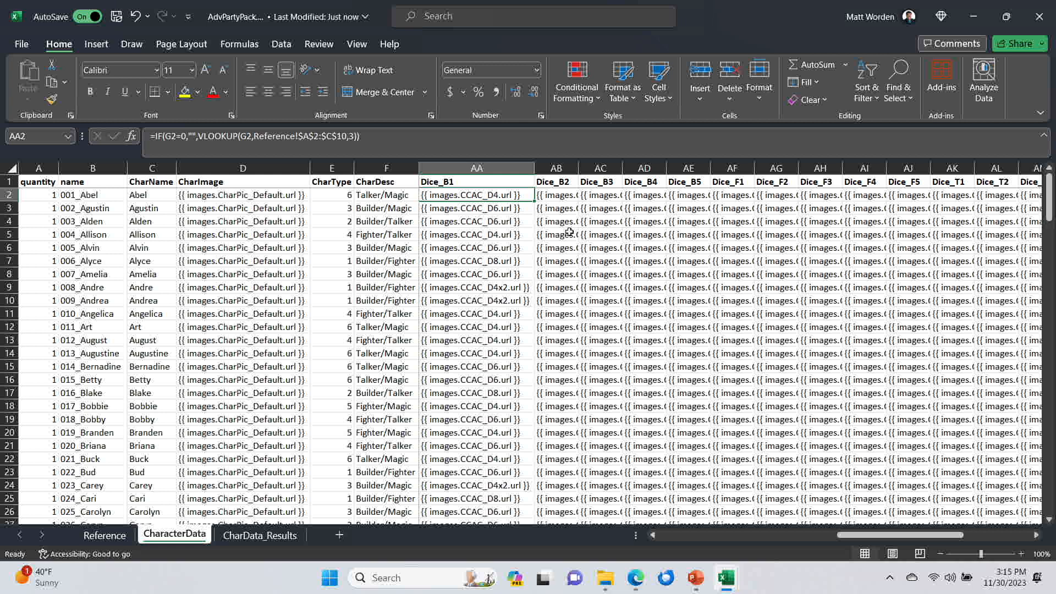
# Step: Display the CharData_Results sheet
pyautogui.click(263, 535)
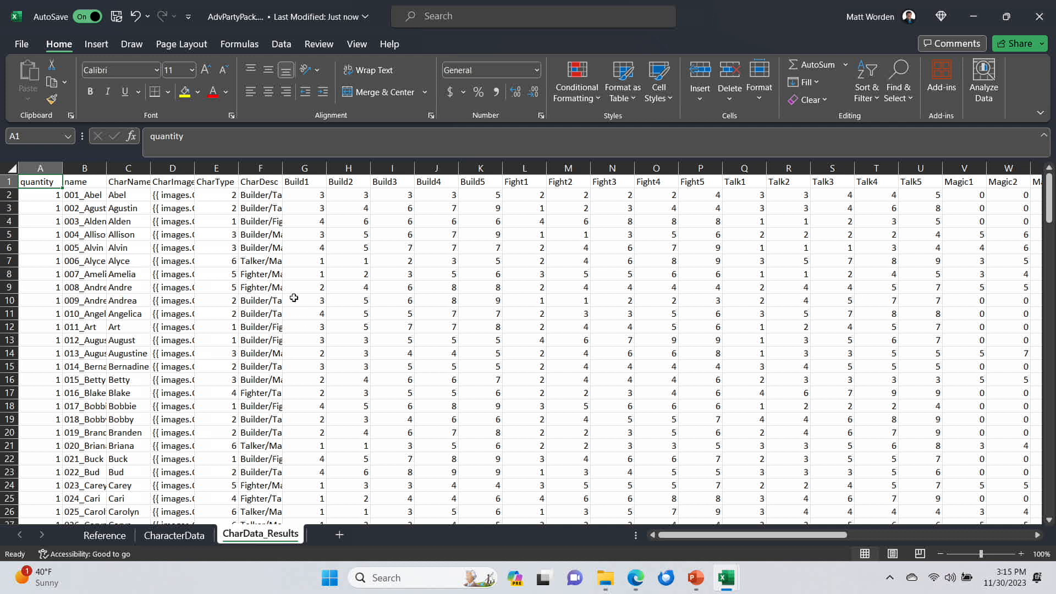
# Step: Inspect the CharImage value in cell D4 of the results sheet
pyautogui.click(358, 224)
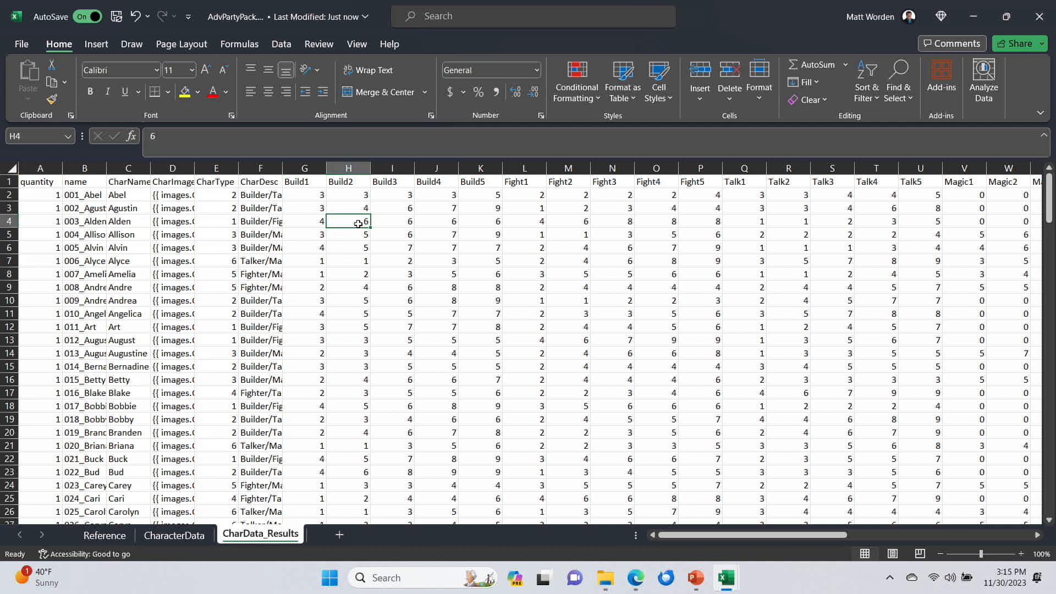
pyautogui.press('Left')
pyautogui.press('Left')
pyautogui.press('Left')
pyautogui.press('Left')
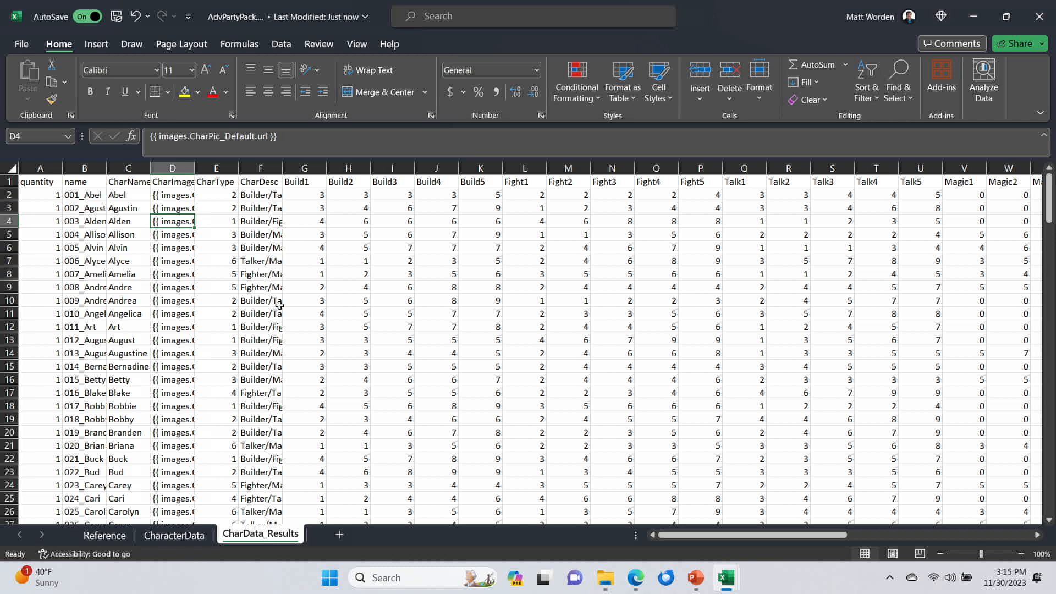
# Step: Switch to the Adventure Characters design in Component Studio and preview character card 012, followed by card 013
pyautogui.click(636, 582)
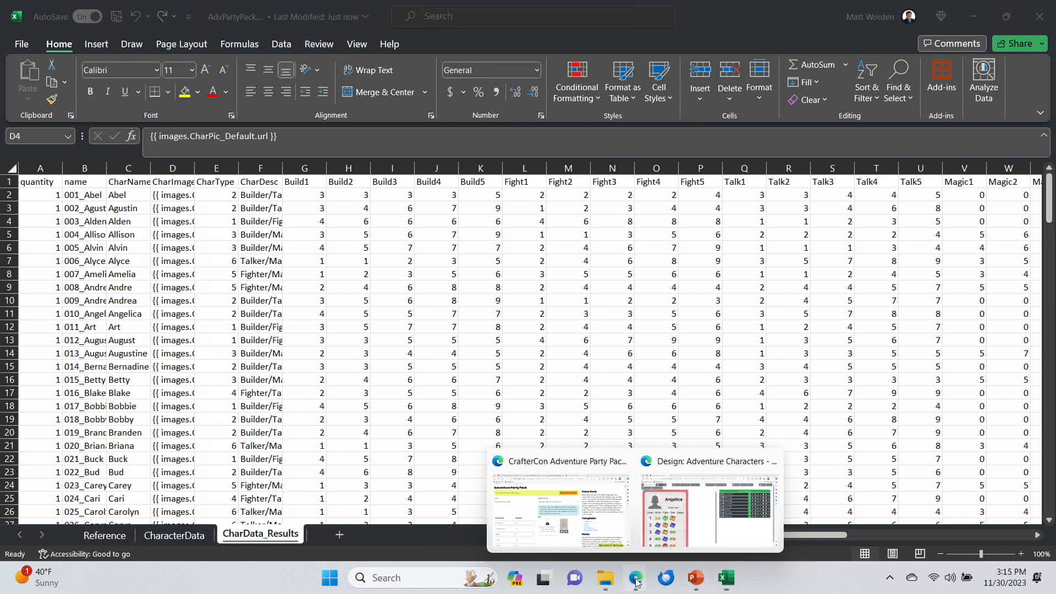
pyautogui.click(707, 526)
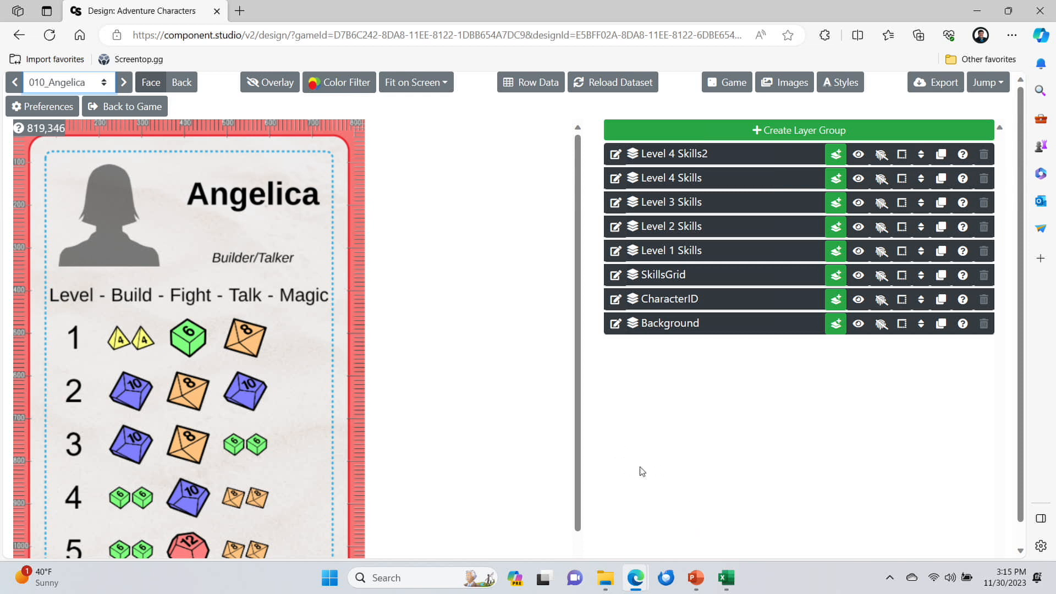
pyautogui.click(104, 82)
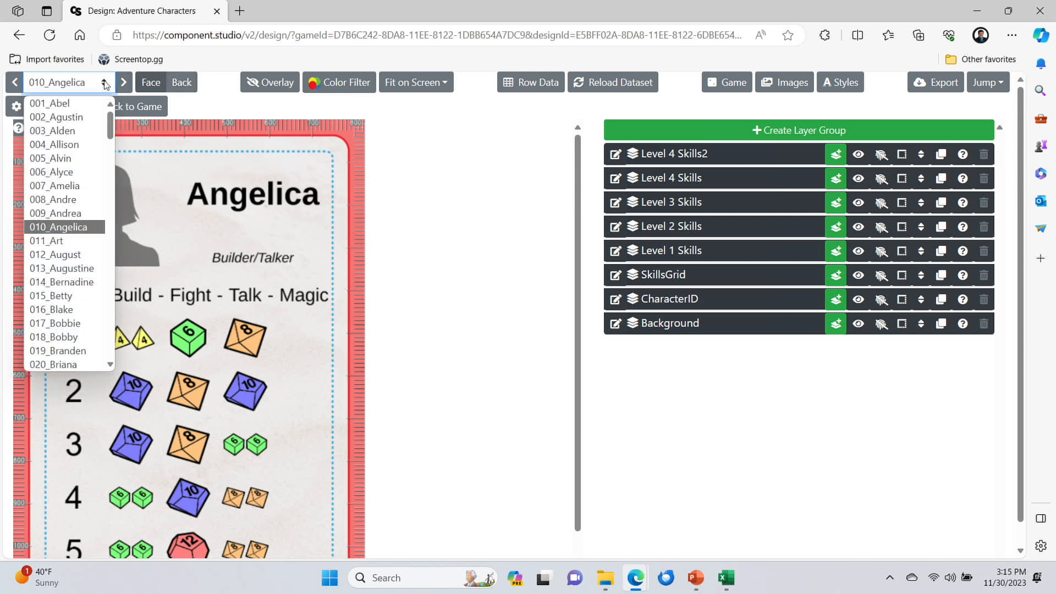
pyautogui.click(80, 261)
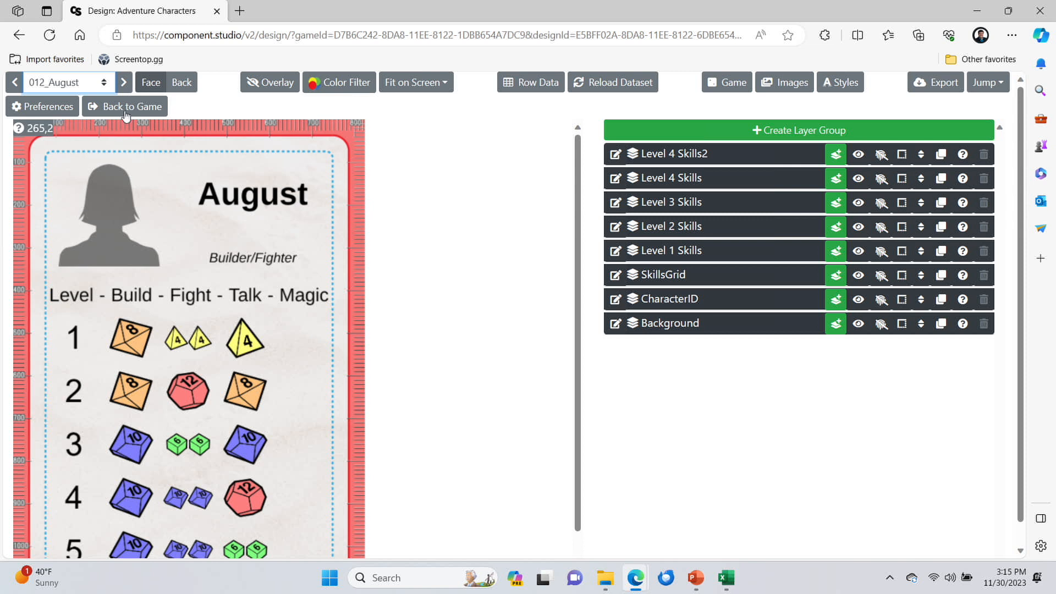
pyautogui.click(123, 82)
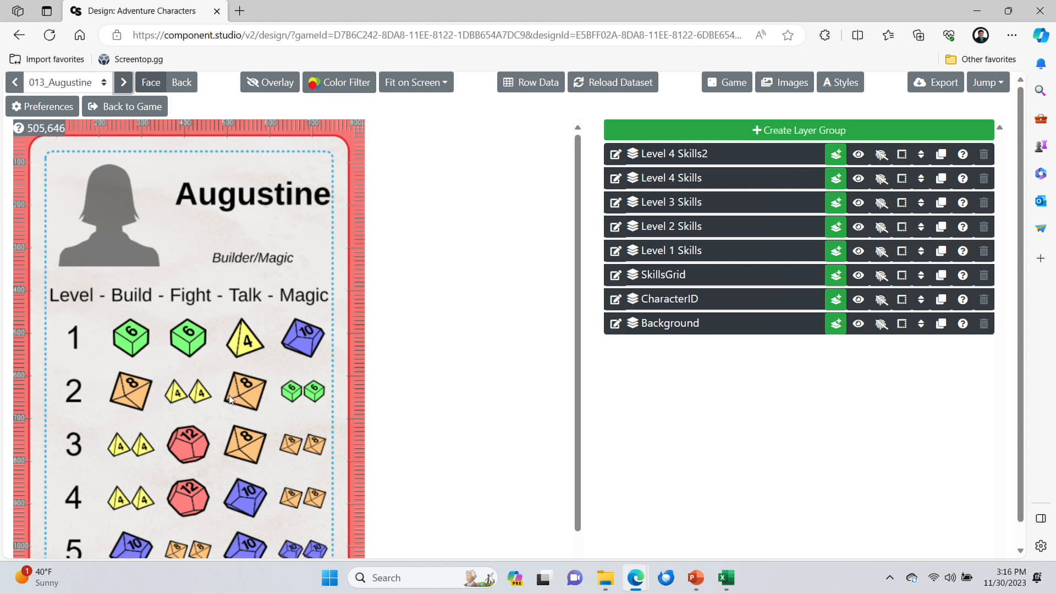
# Step: Hide every layer group except Background, and compare the background image with its WhiteScreen layer off and on
pyautogui.click(671, 325)
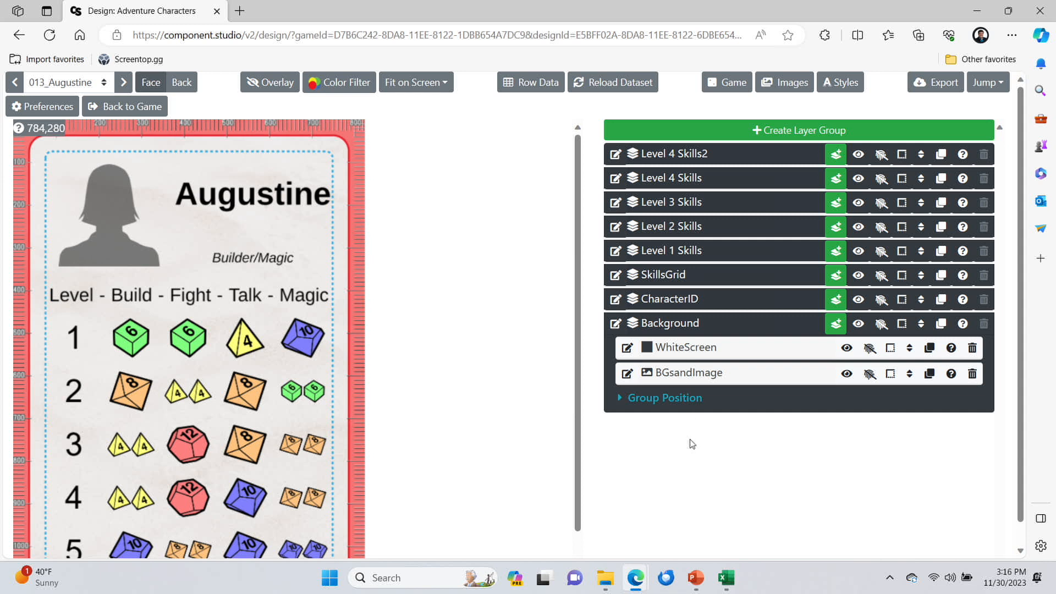
pyautogui.click(858, 154)
pyautogui.click(858, 178)
pyautogui.click(858, 202)
pyautogui.click(858, 226)
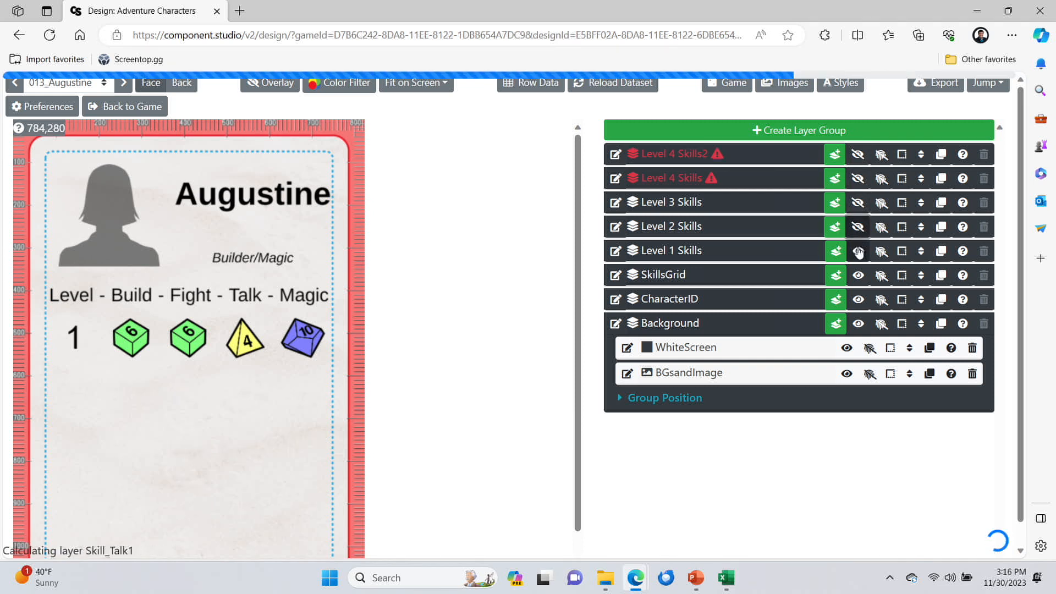
pyautogui.click(858, 251)
pyautogui.click(858, 275)
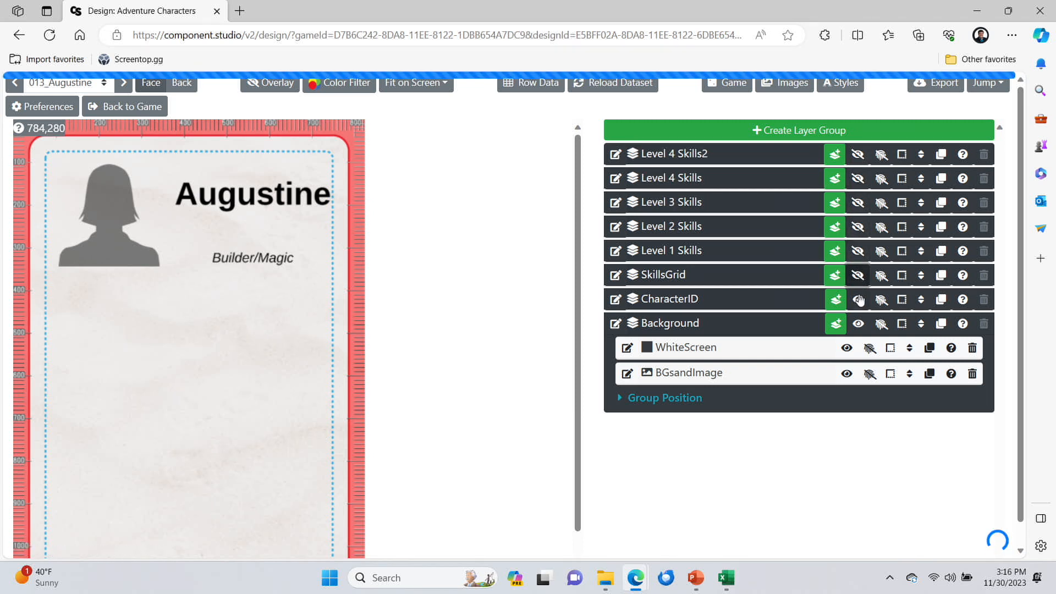
pyautogui.click(857, 299)
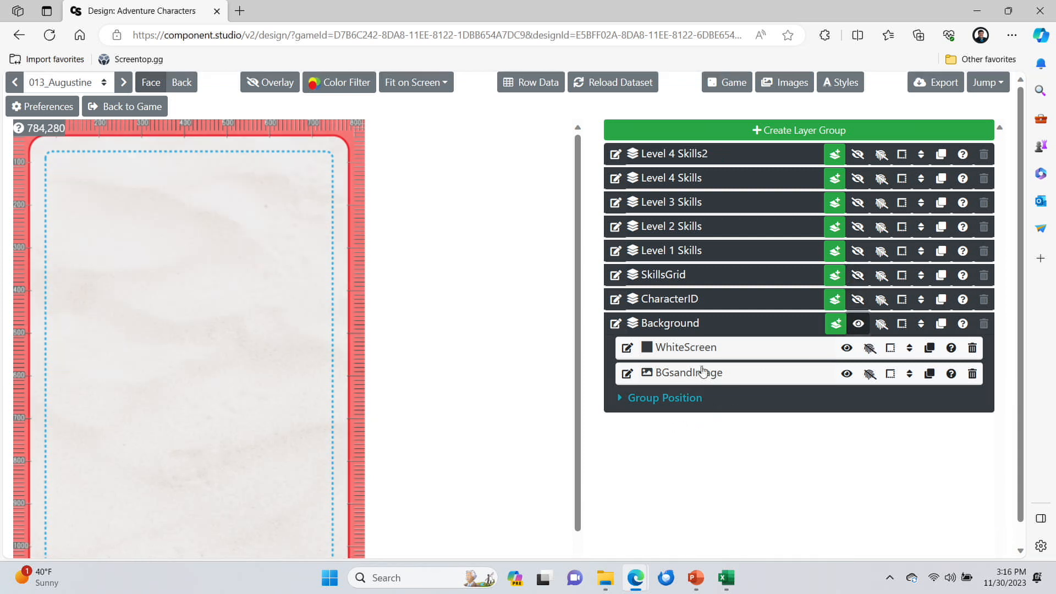
pyautogui.click(846, 348)
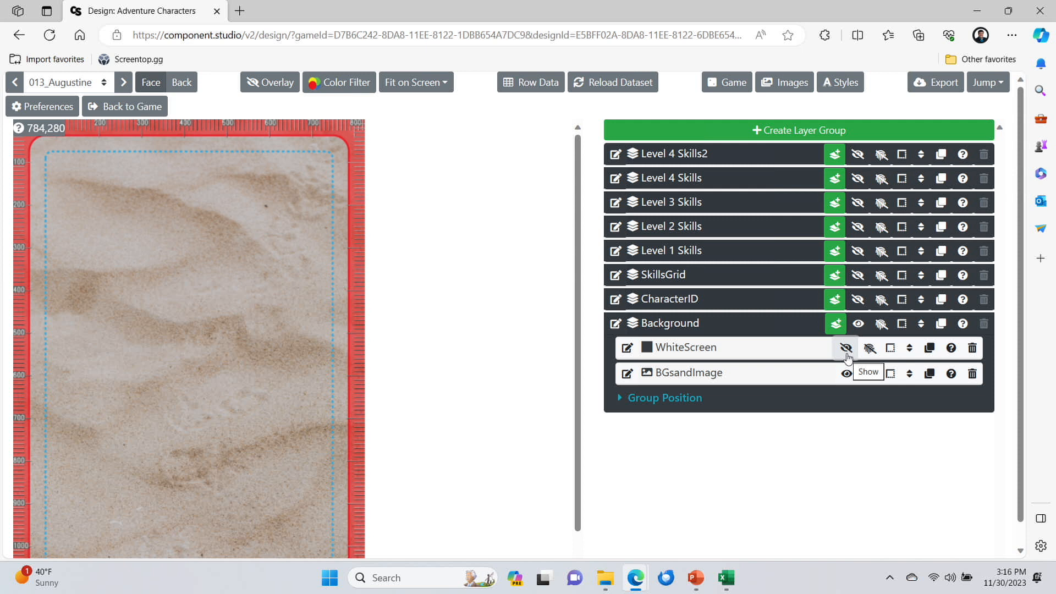
pyautogui.click(847, 354)
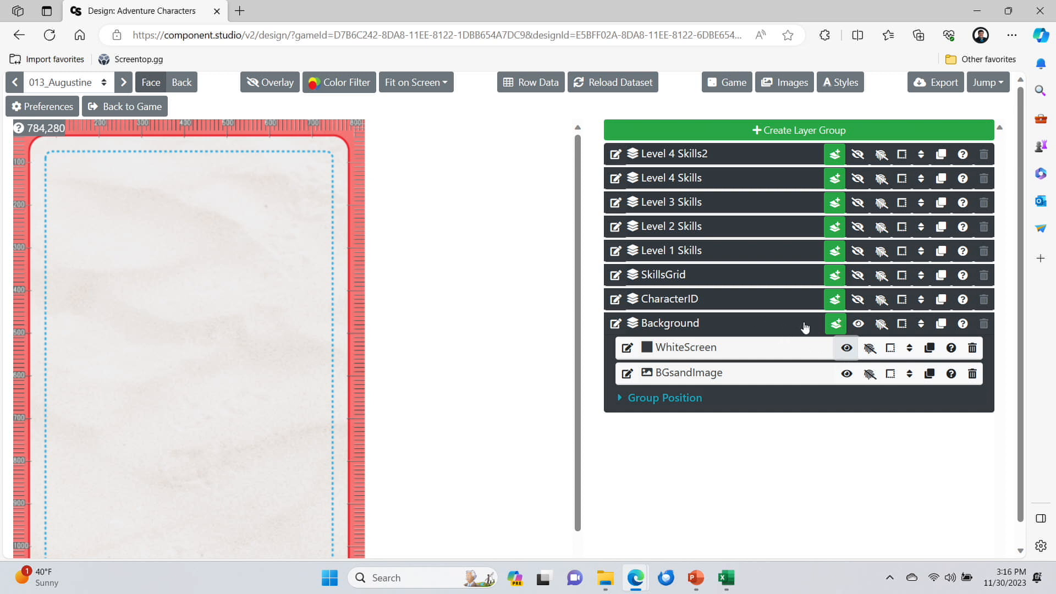
# Step: Show the CharacterID and SkillsGrid layer groups again, examine CharacterID's layers, and collapse the expanded groups
pyautogui.click(858, 299)
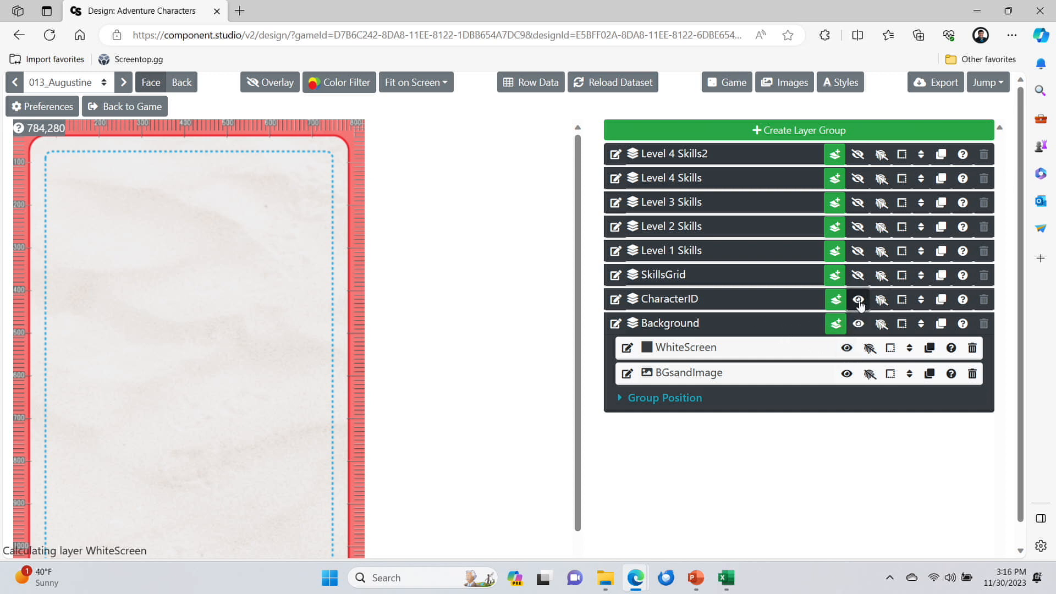
pyautogui.click(706, 304)
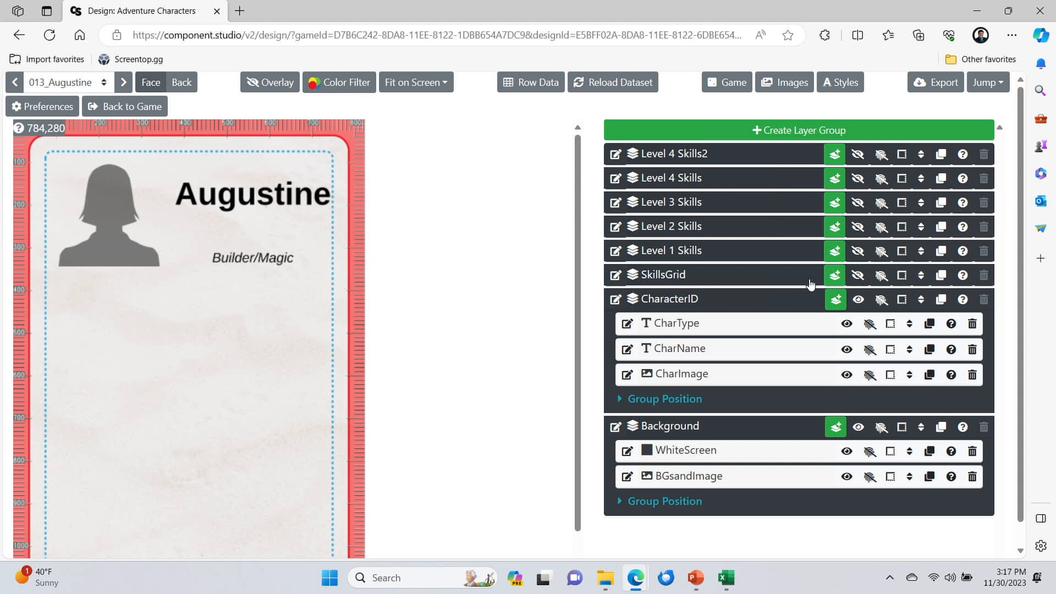
pyautogui.click(858, 277)
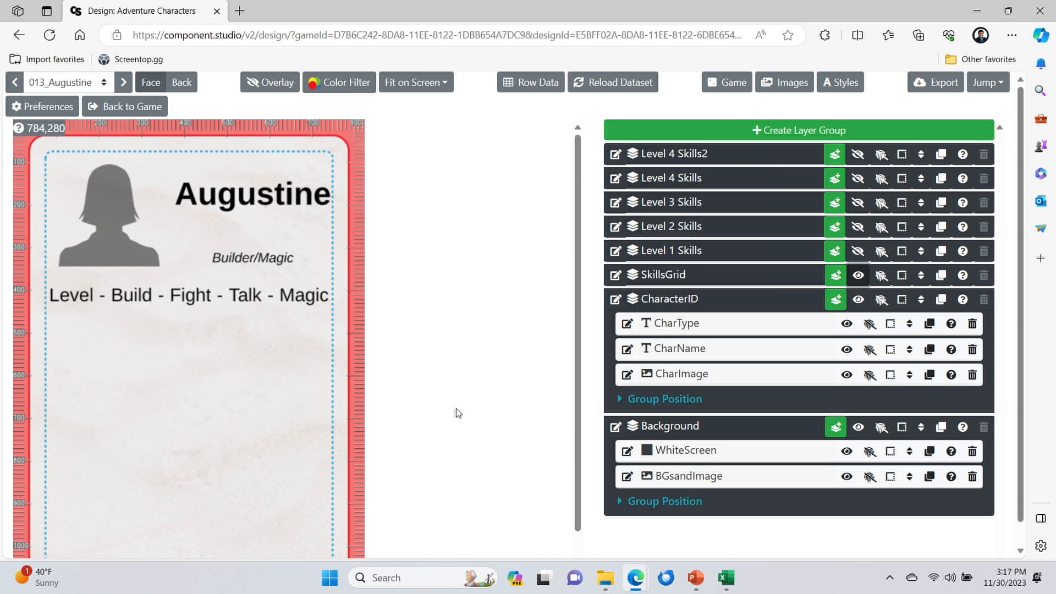
pyautogui.click(658, 300)
pyautogui.click(668, 328)
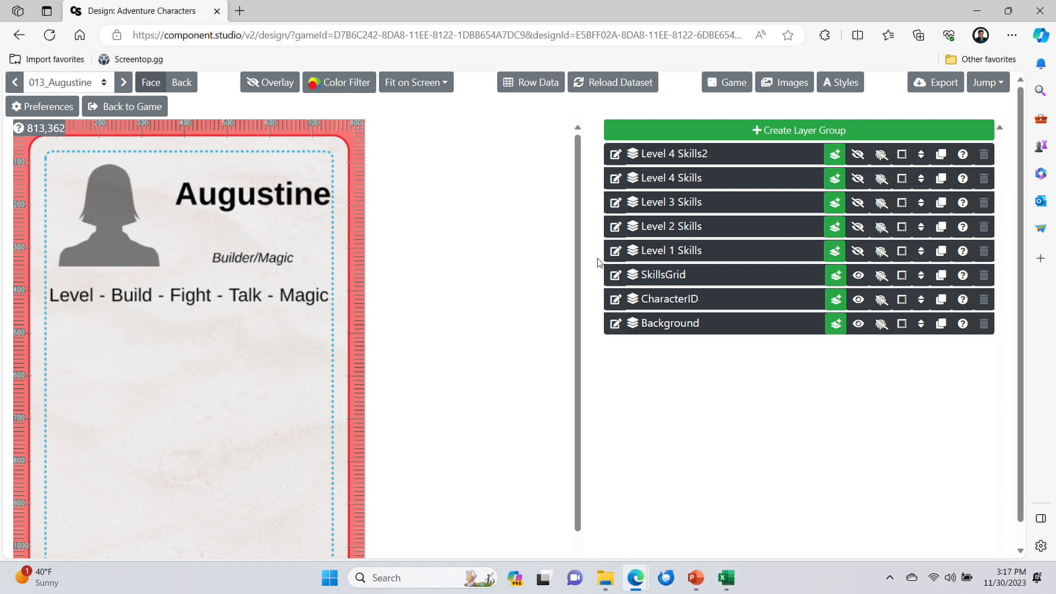
# Step: Show and outline the Level 1 Skills group, and examine its layers and the Top (Y) expression in its group position
pyautogui.click(859, 253)
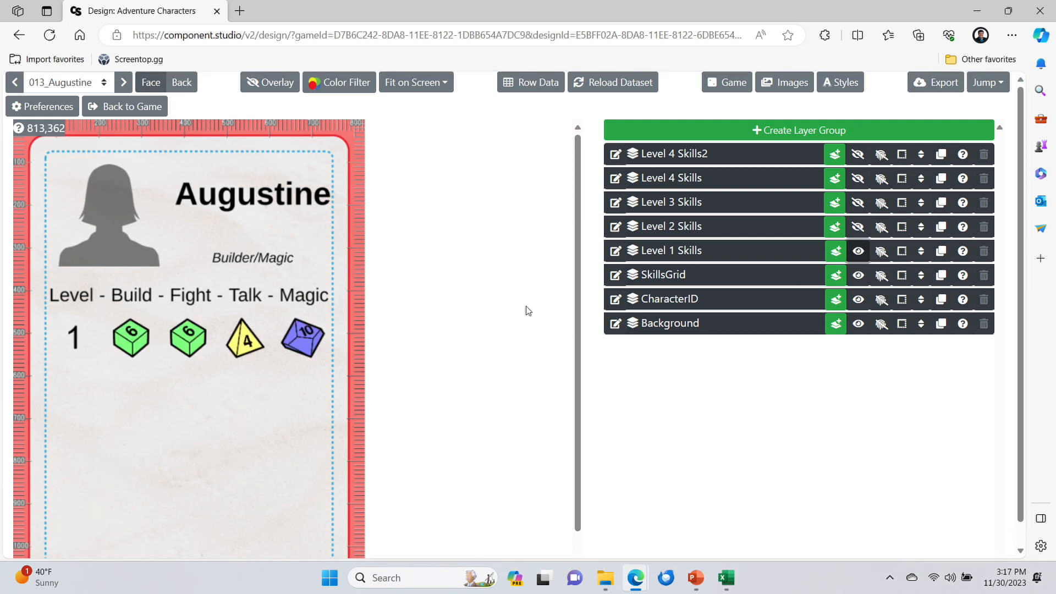
pyautogui.click(673, 252)
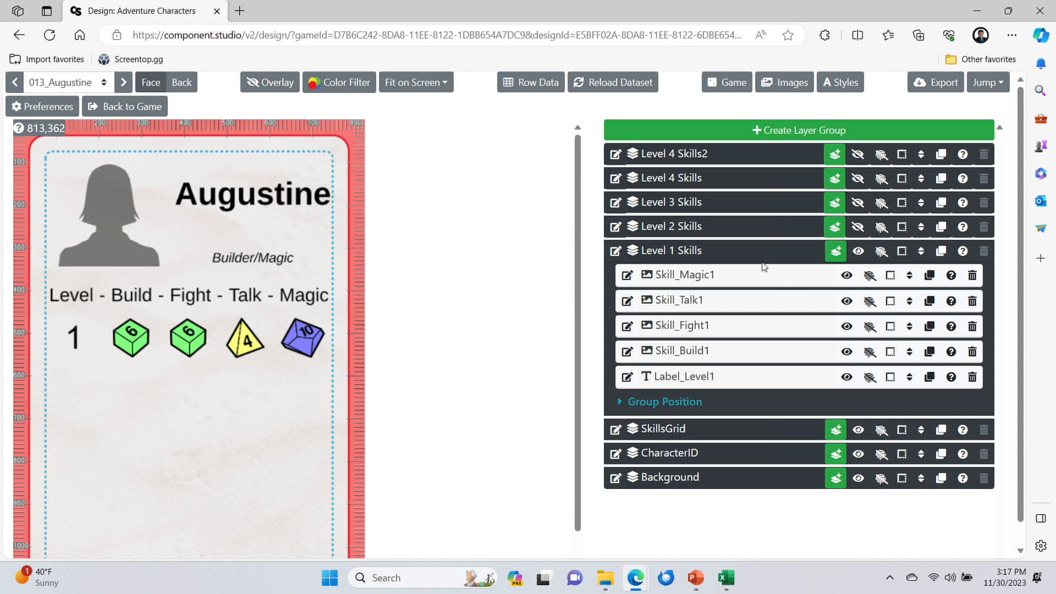
pyautogui.click(624, 405)
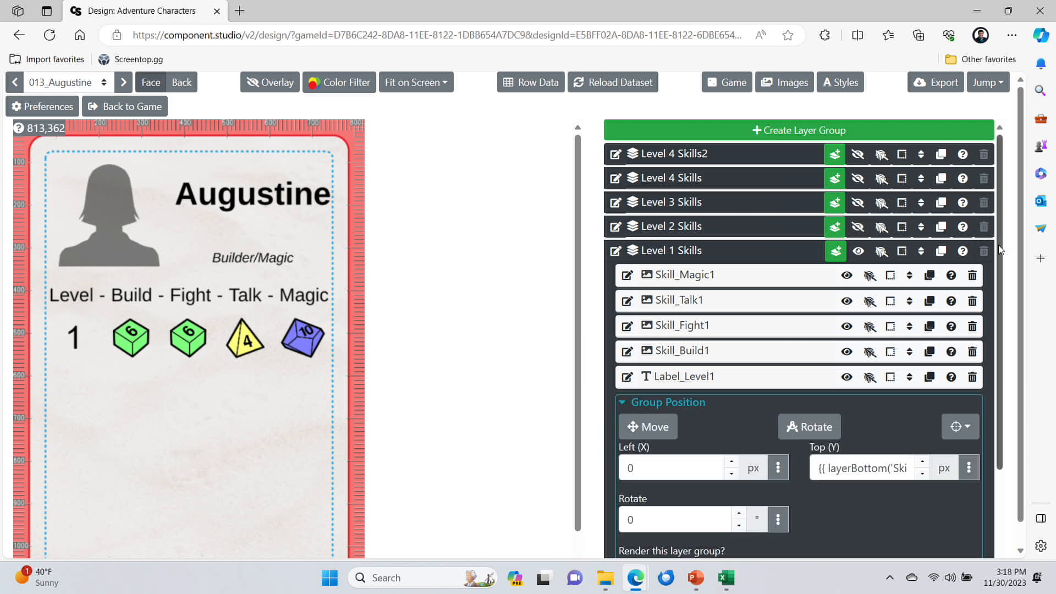
pyautogui.moveTo(1000, 249); pyautogui.dragTo(999, 336)
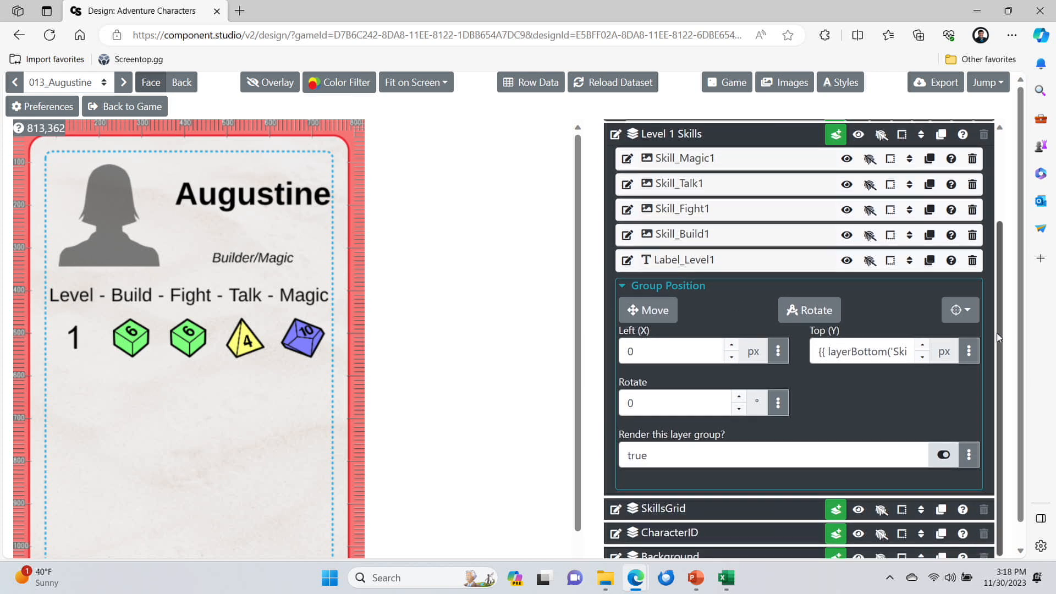
pyautogui.click(844, 354)
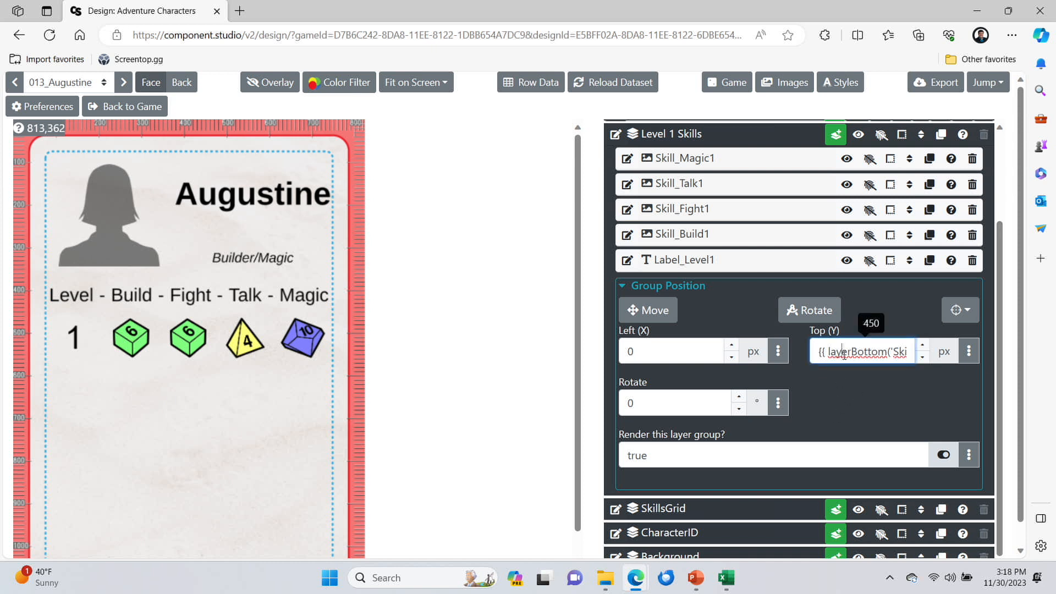
pyautogui.click(881, 142)
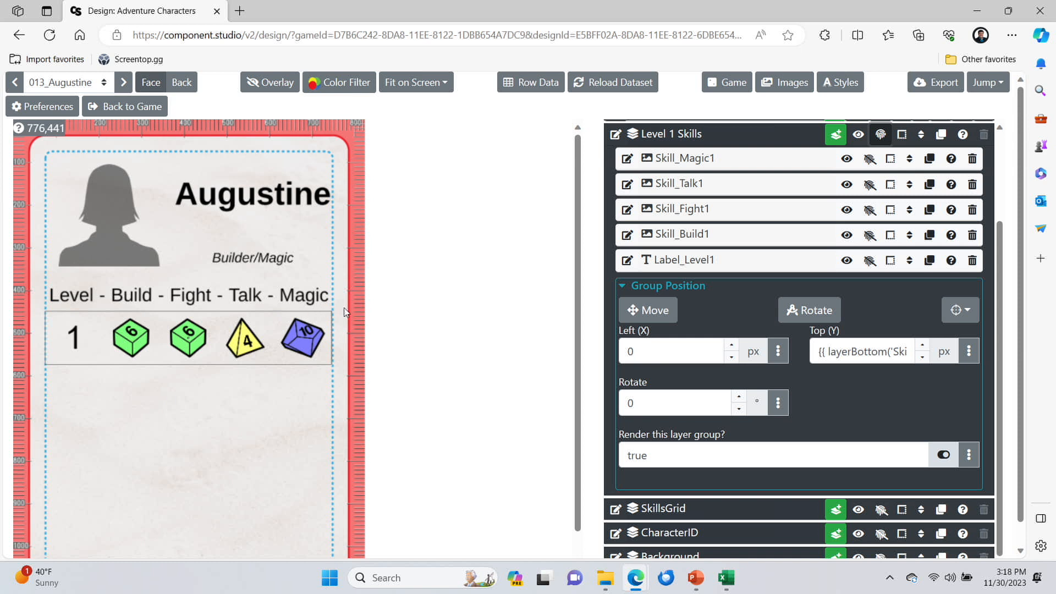
# Step: Examine the position and size settings of the Label_Level1 and Skill_Build1 layers
pyautogui.click(700, 267)
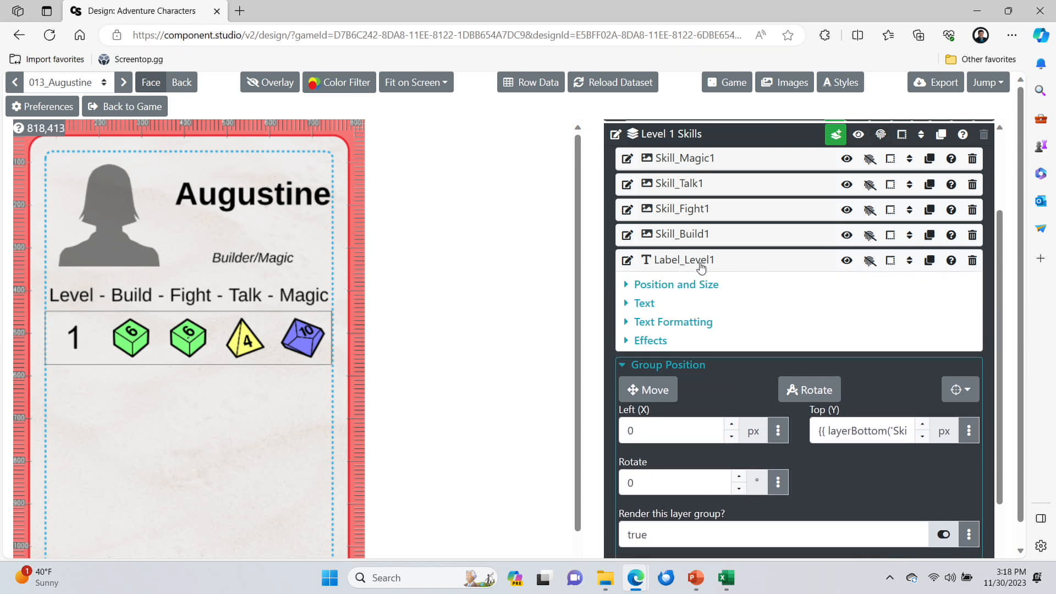
pyautogui.click(675, 285)
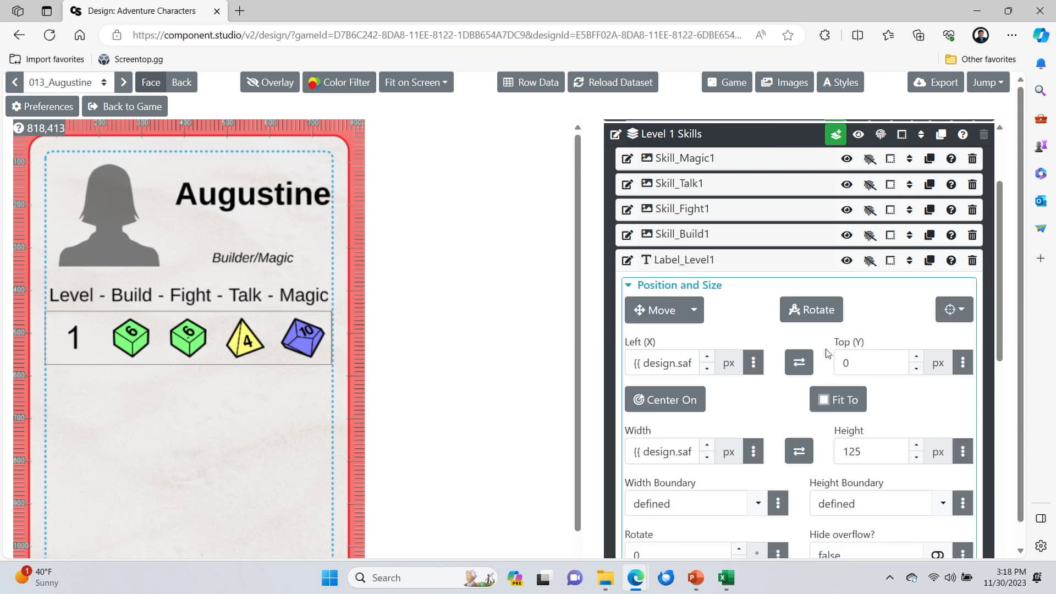
pyautogui.click(863, 366)
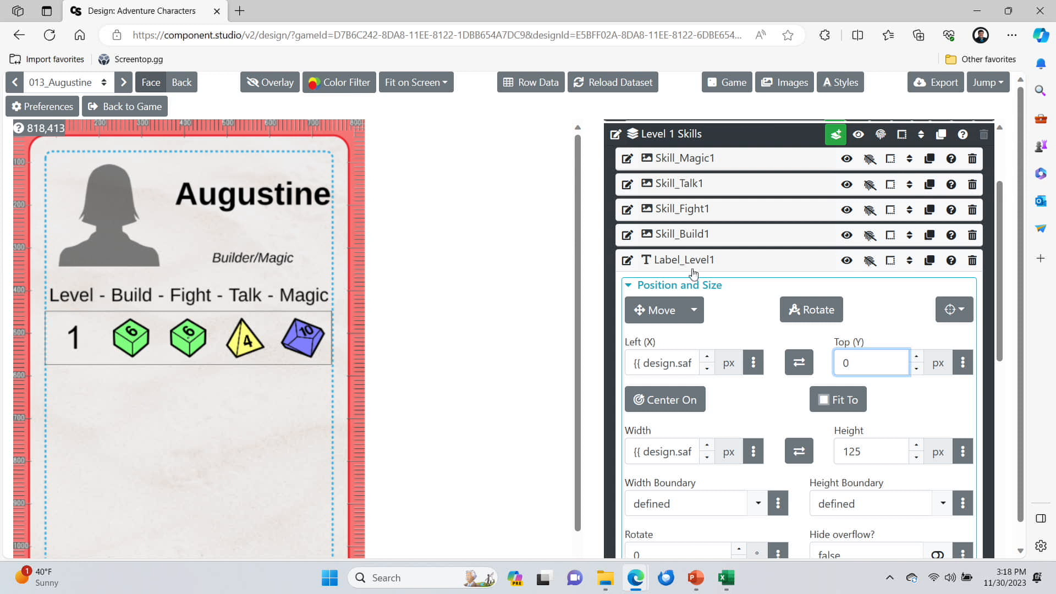
pyautogui.click(696, 238)
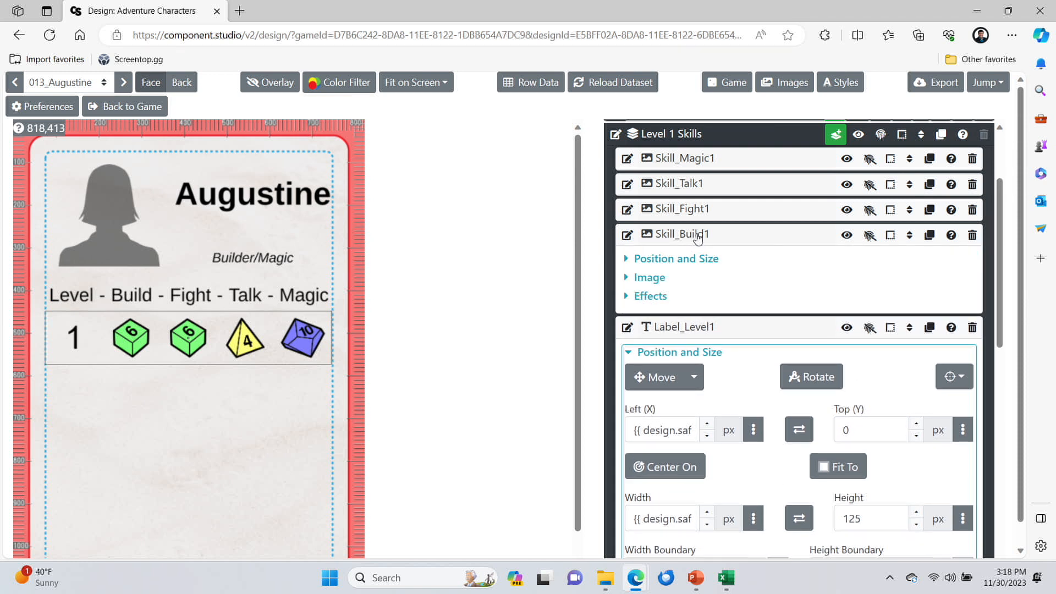
pyautogui.click(679, 260)
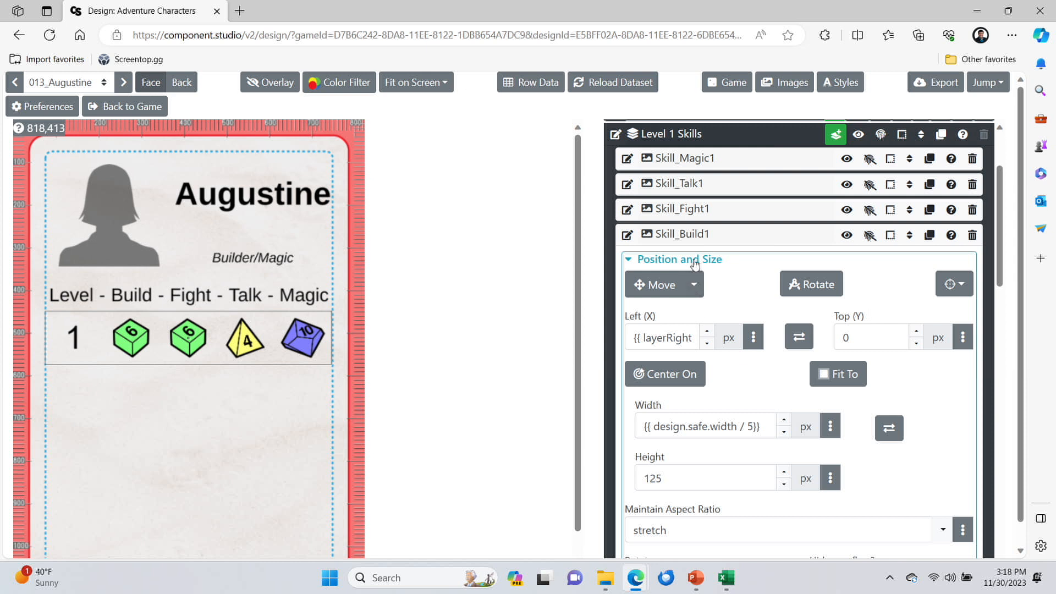
pyautogui.click(694, 262)
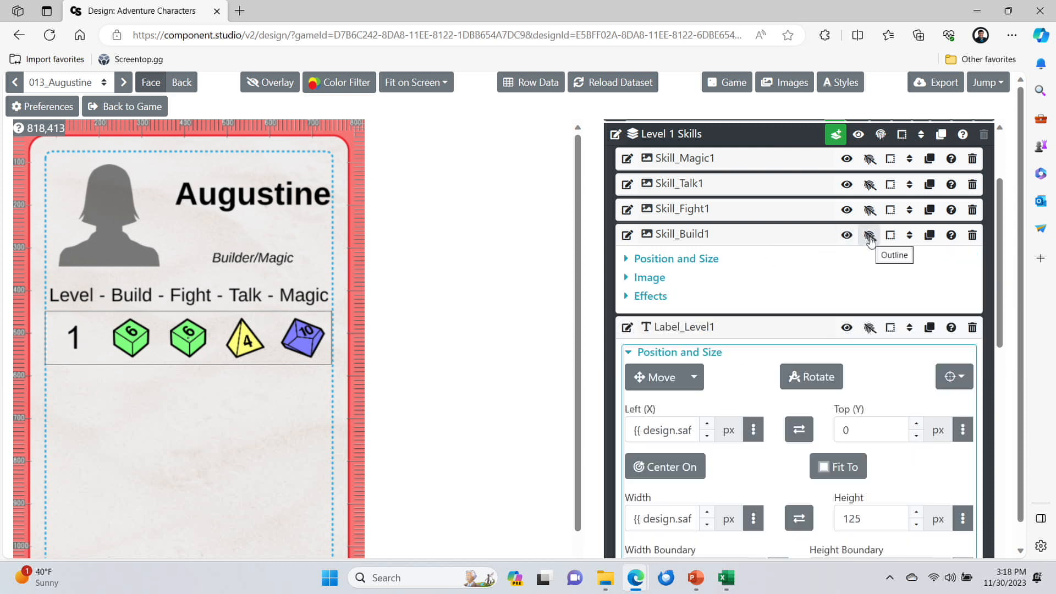
pyautogui.click(686, 238)
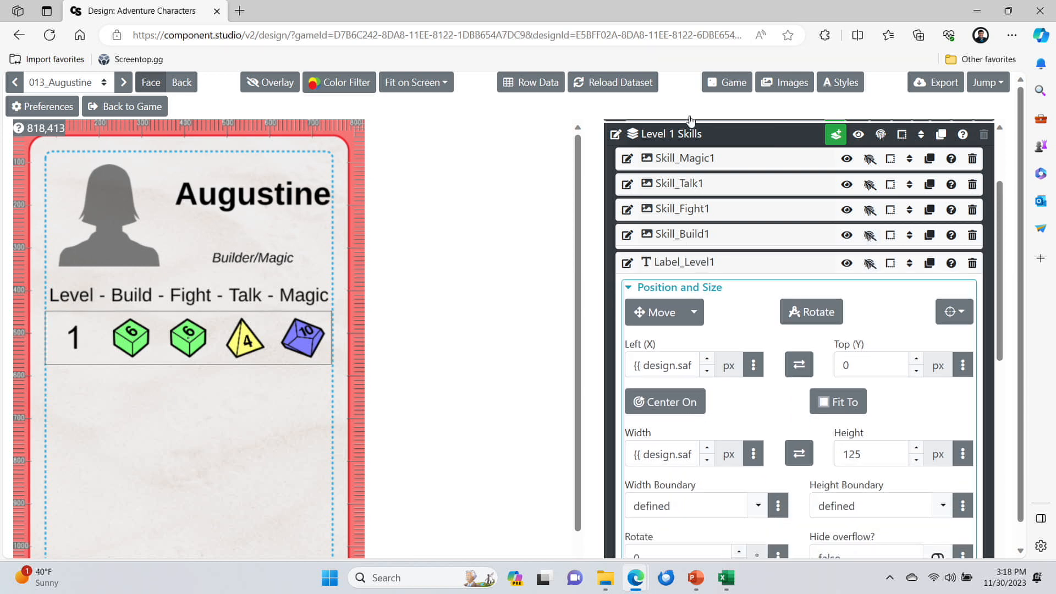
# Step: Show and outline the Level 2 Skills group, and examine its group position relative to the Level 1 group
pyautogui.scroll(3, 761, 224)
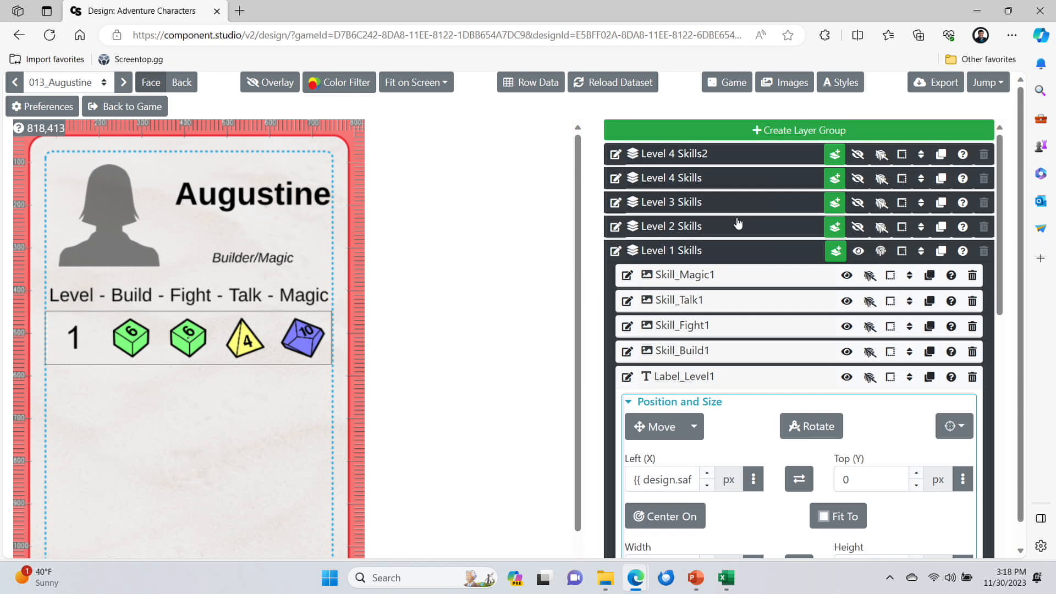
pyautogui.click(698, 227)
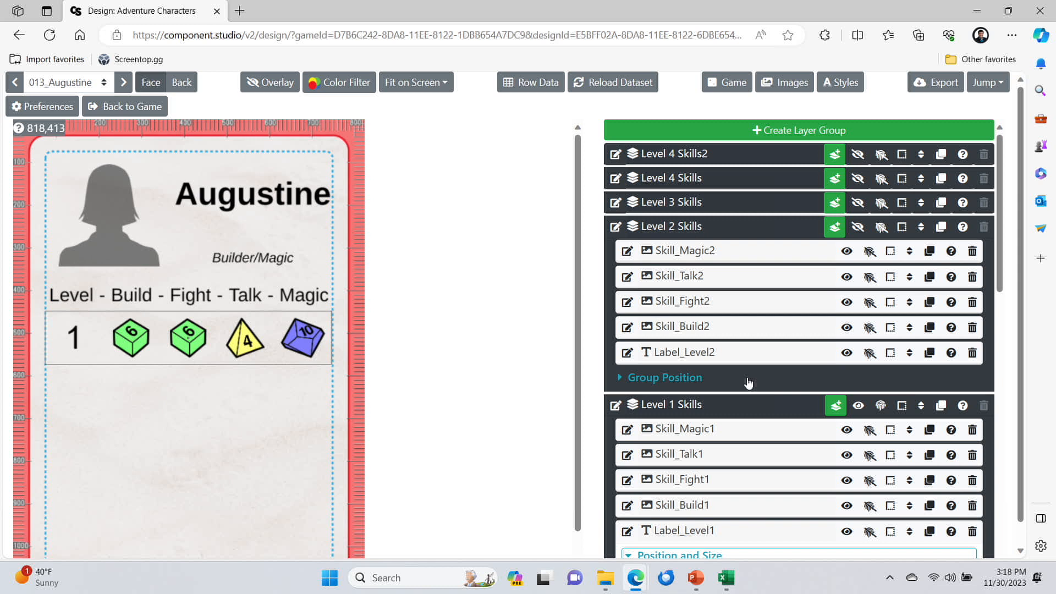
pyautogui.click(857, 228)
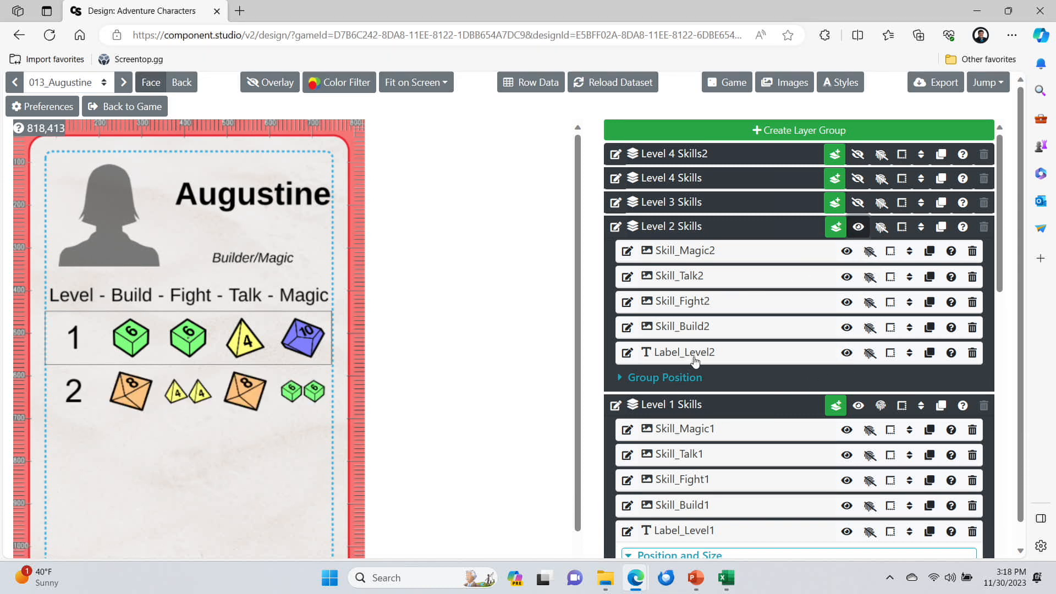
pyautogui.click(674, 407)
pyautogui.click(674, 407)
pyautogui.click(691, 379)
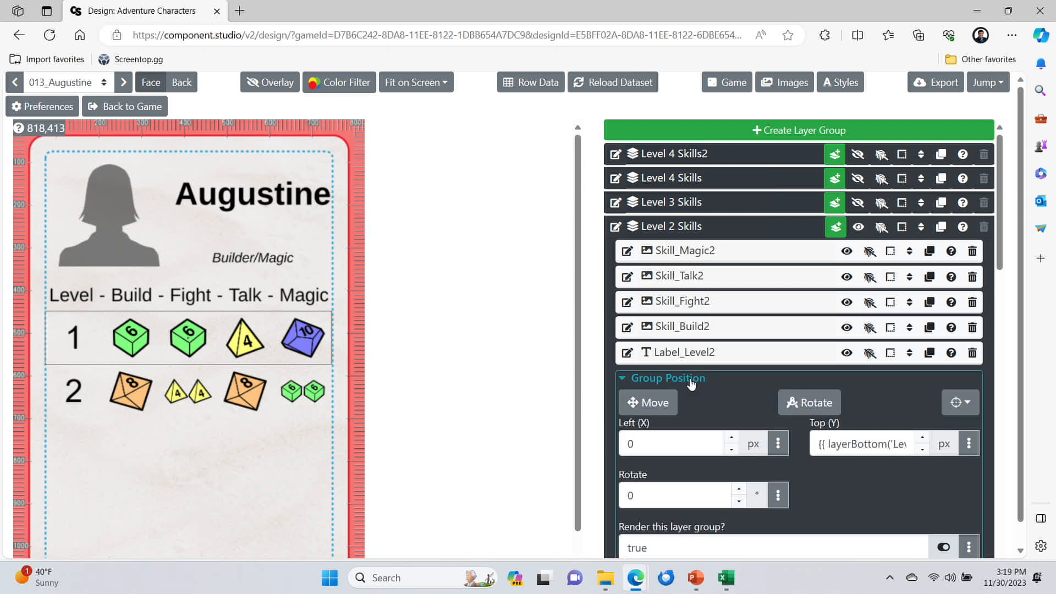
pyautogui.click(881, 228)
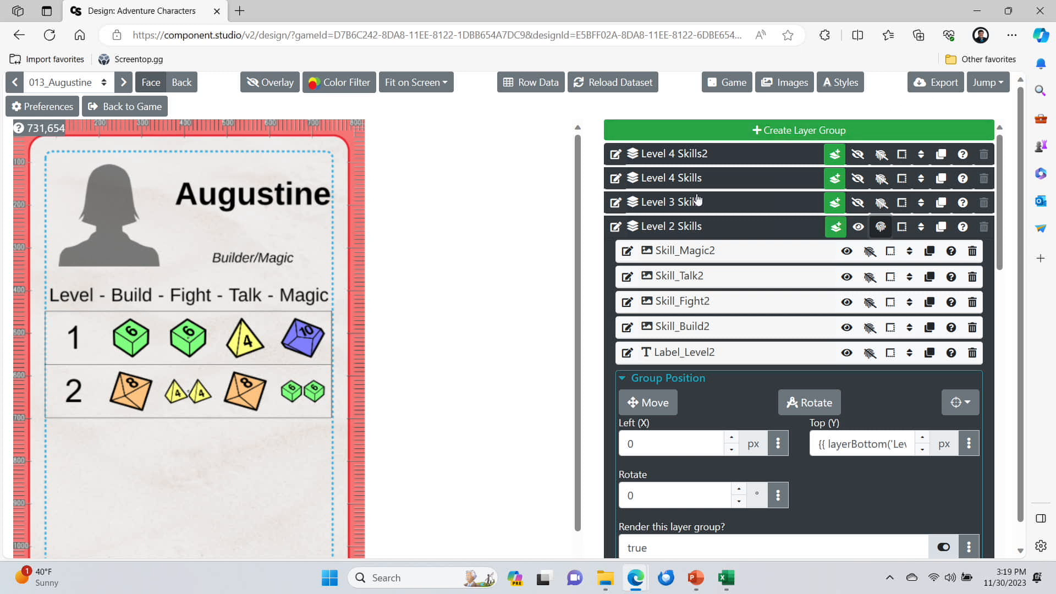
# Step: Switch to the Adventure Party Pack's Poker Deck page on The Game Crafter and open the 003_Alden card face in the proofing view
pyautogui.moveTo(635, 581)
pyautogui.click(558, 520)
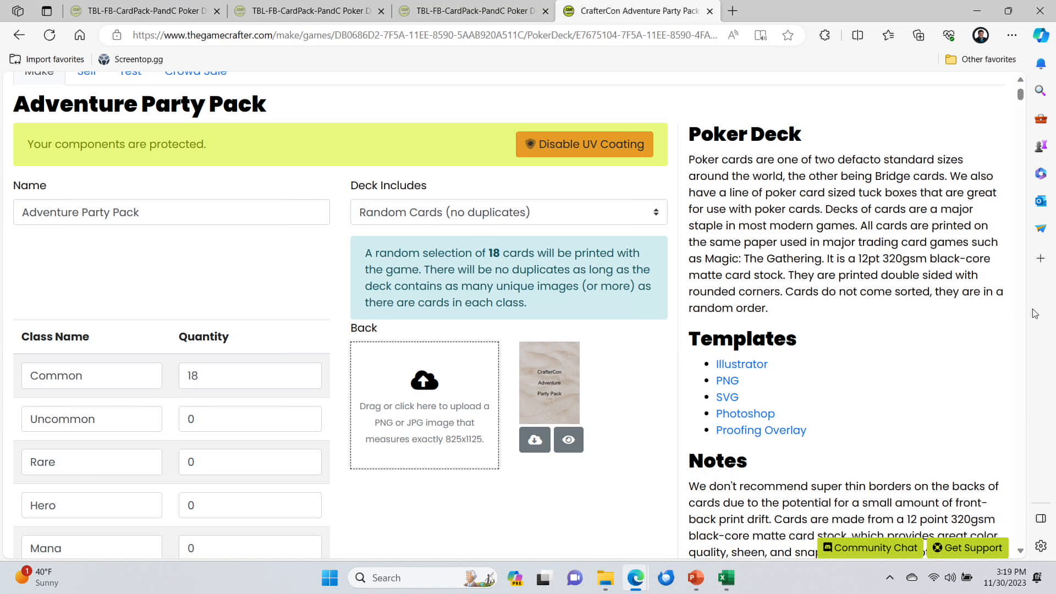
pyautogui.scroll(-15, 1026, 315)
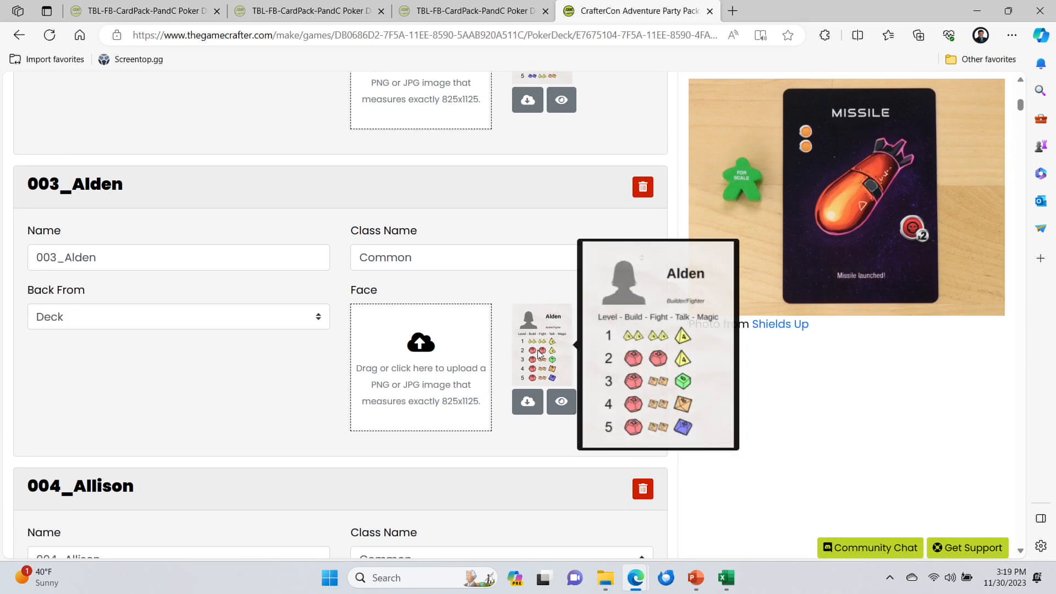
pyautogui.click(561, 402)
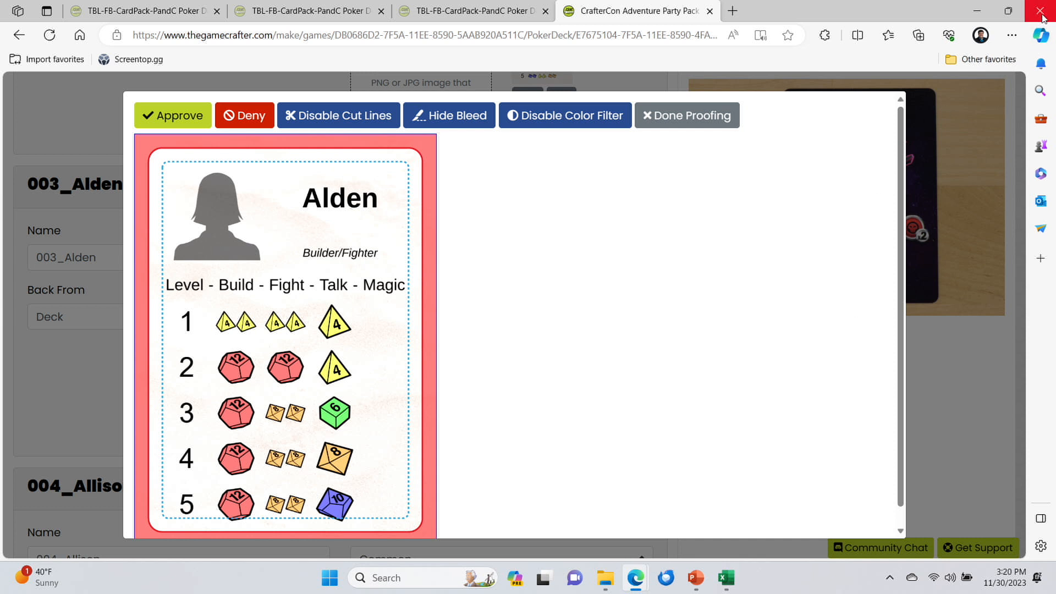
# Step: Switch to the running PowerPoint slide show and show the "Let's Build an Example" slide
pyautogui.moveTo(695, 578)
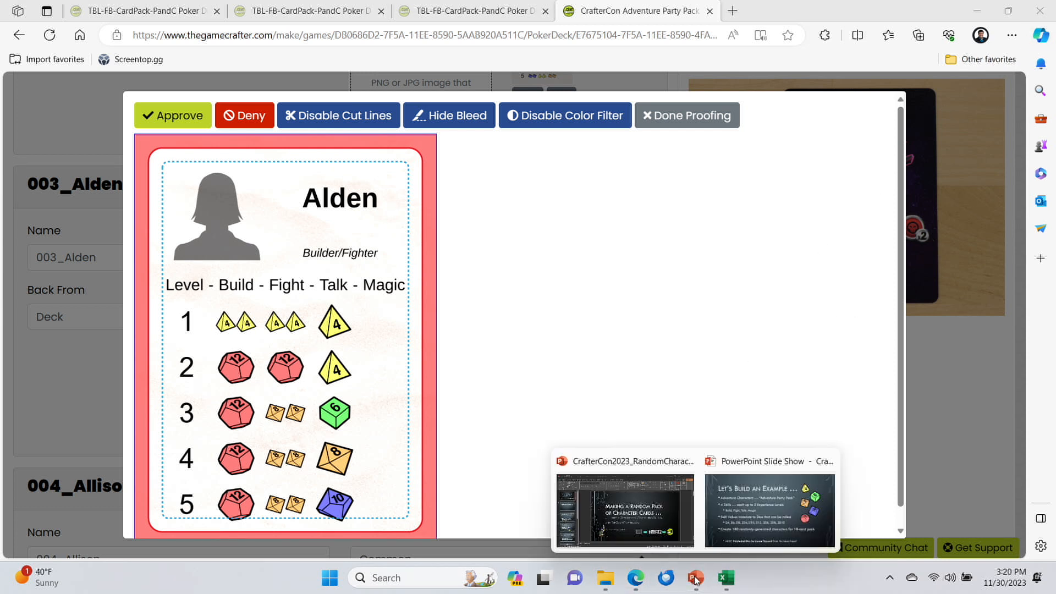
pyautogui.click(744, 513)
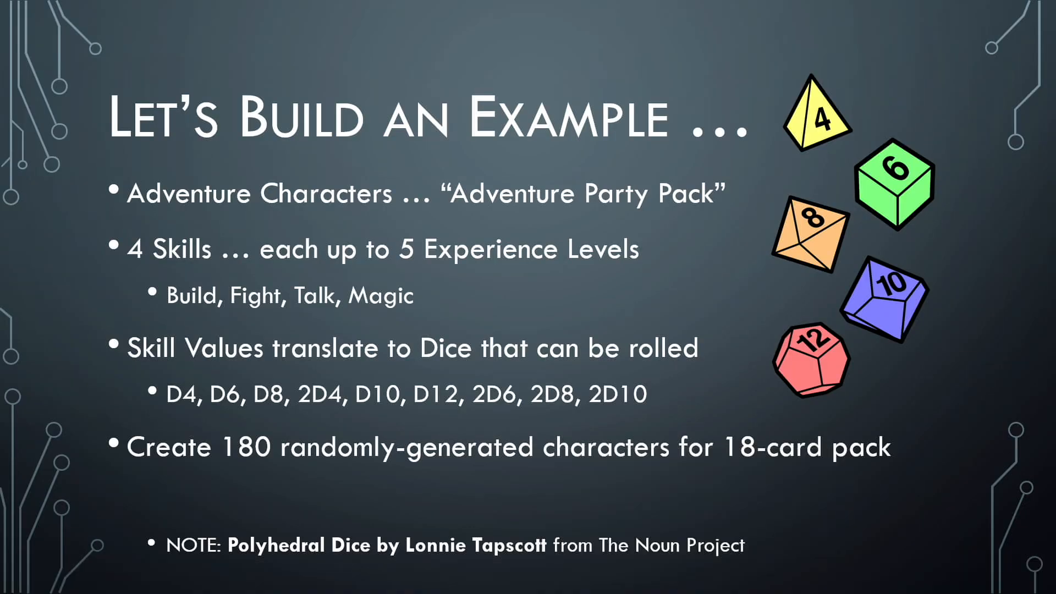
pyautogui.press('Right')
pyautogui.press('Left')
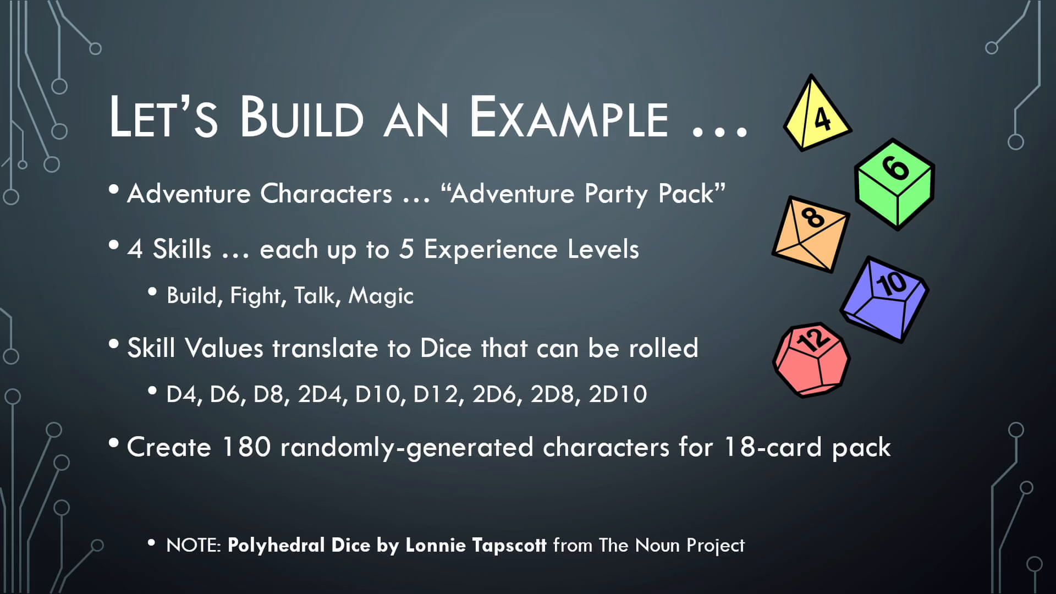